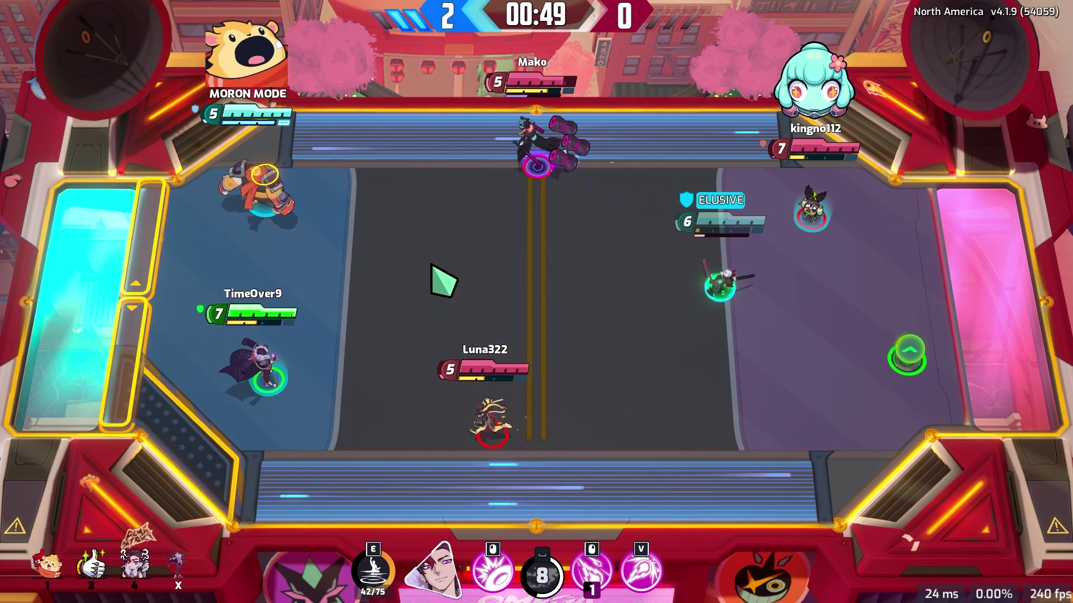
key(s)
click(636, 190)
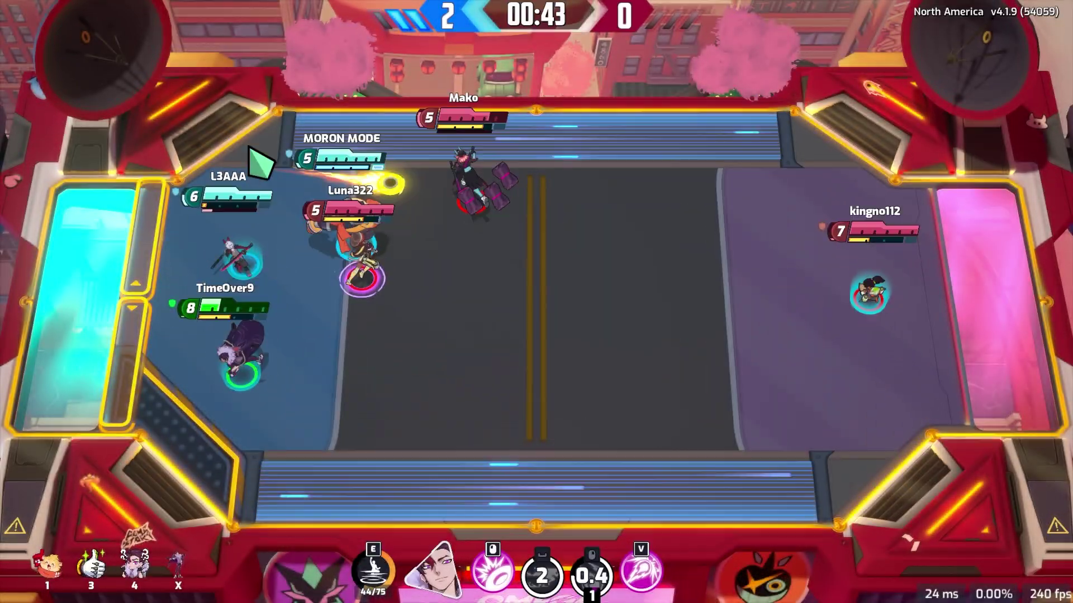
click(666, 531)
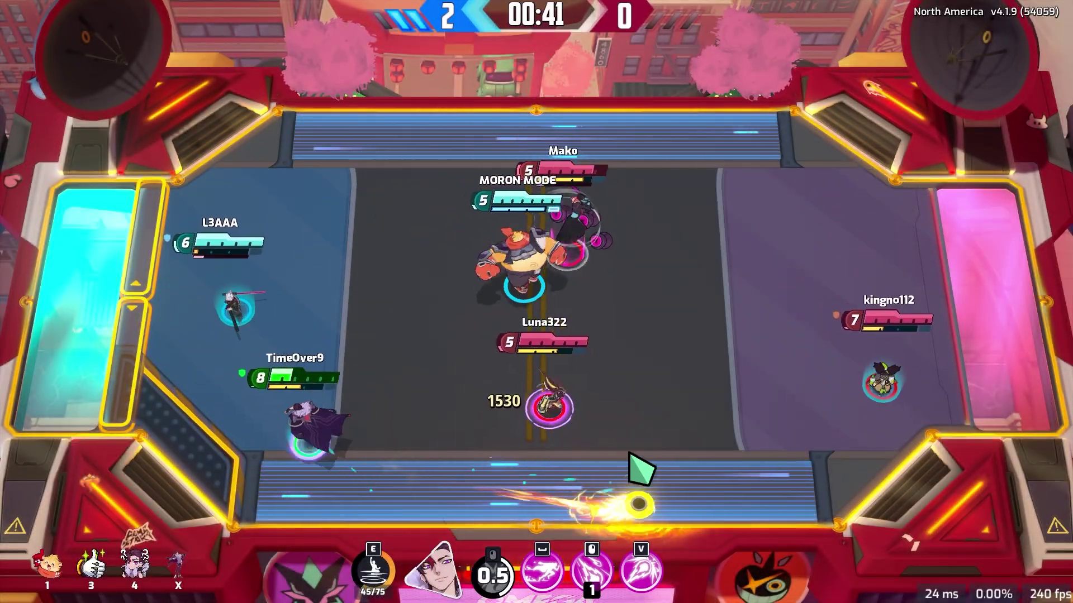
key(space)
key(v)
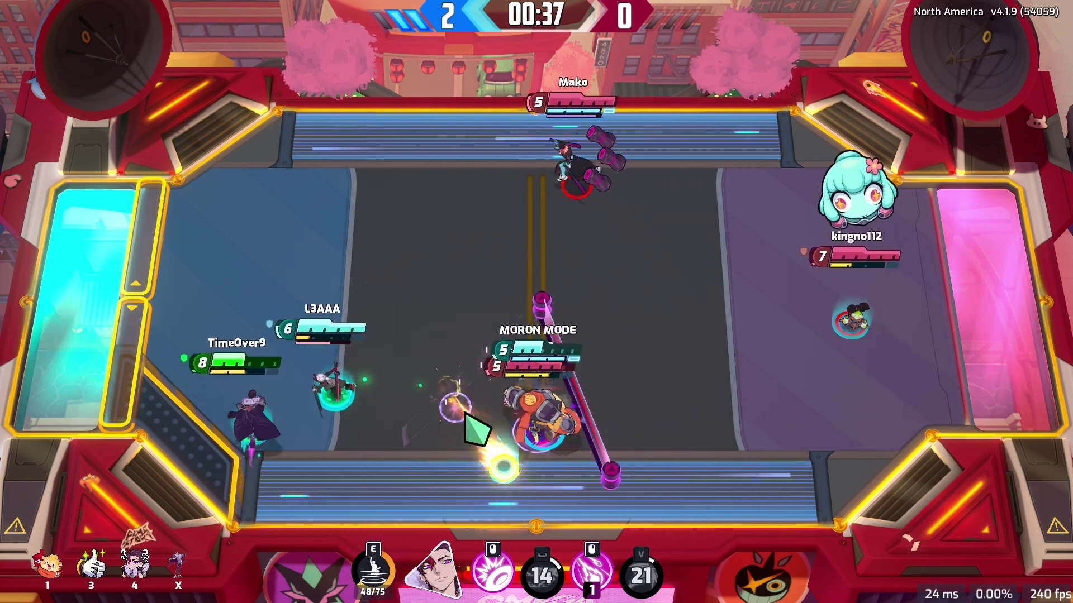
key(s)
key(d)
key(w)
key(a)
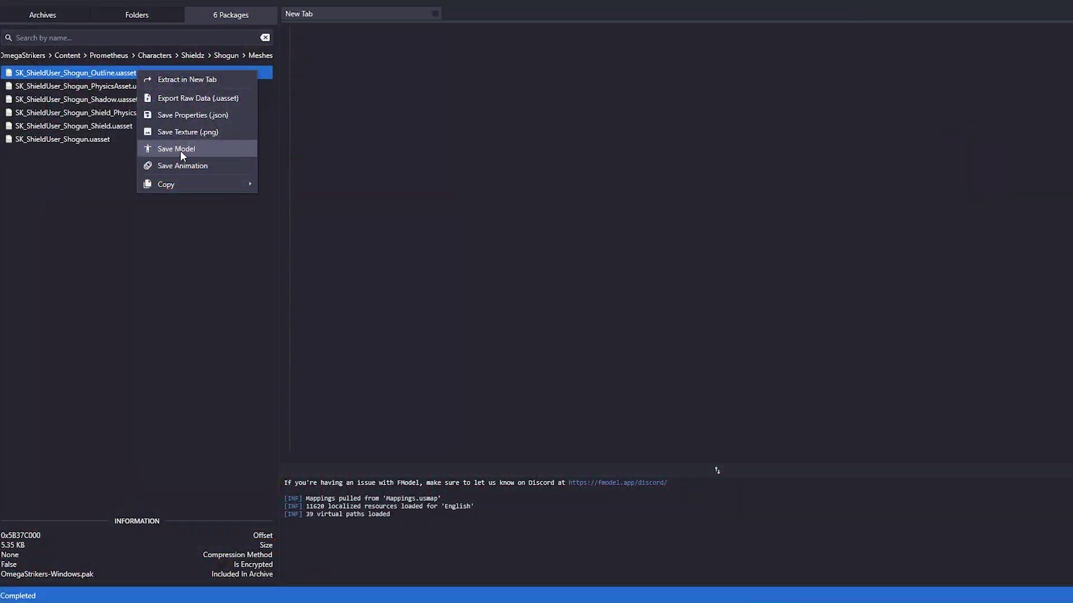
click(180, 149)
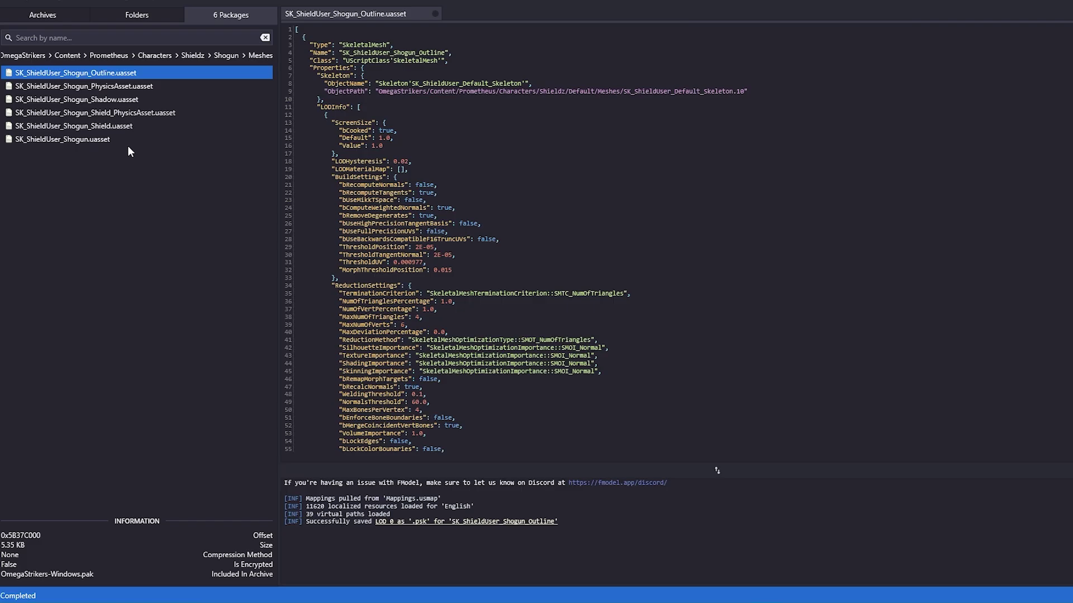
- In FModel, save the SK_ShieldUser_Shogun.uasset model and set the mesh export format to ActorX (psk / pskx)
click(119, 139)
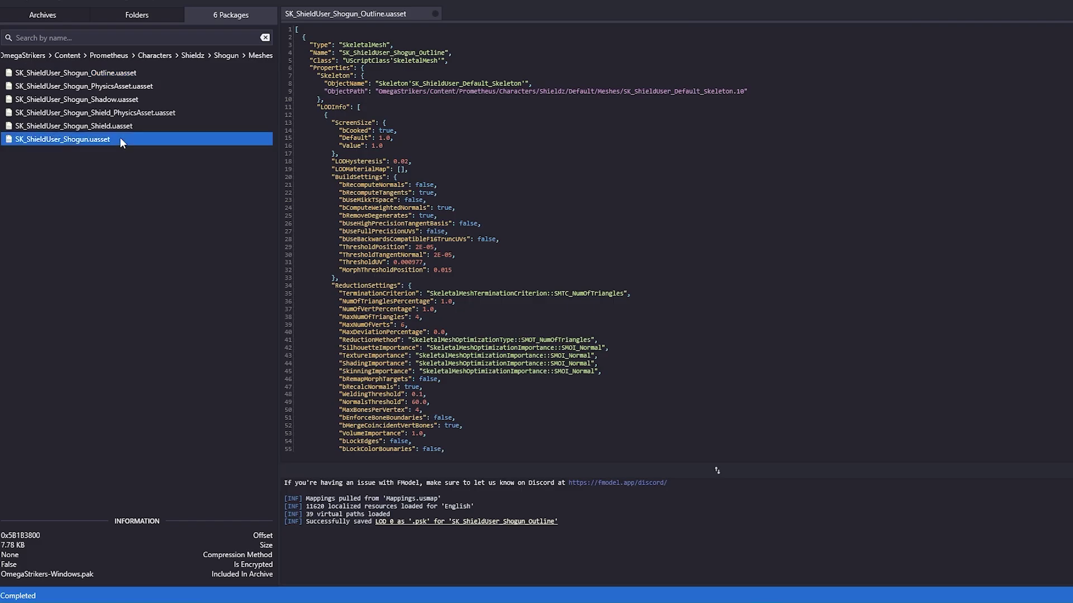
right_click(111, 137)
click(168, 212)
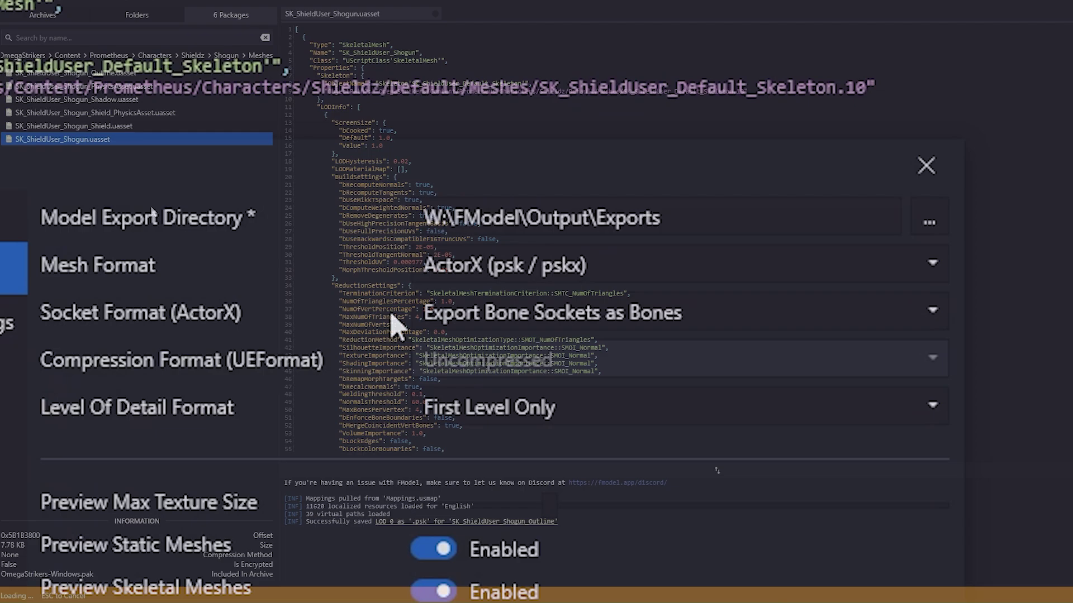
click(618, 263)
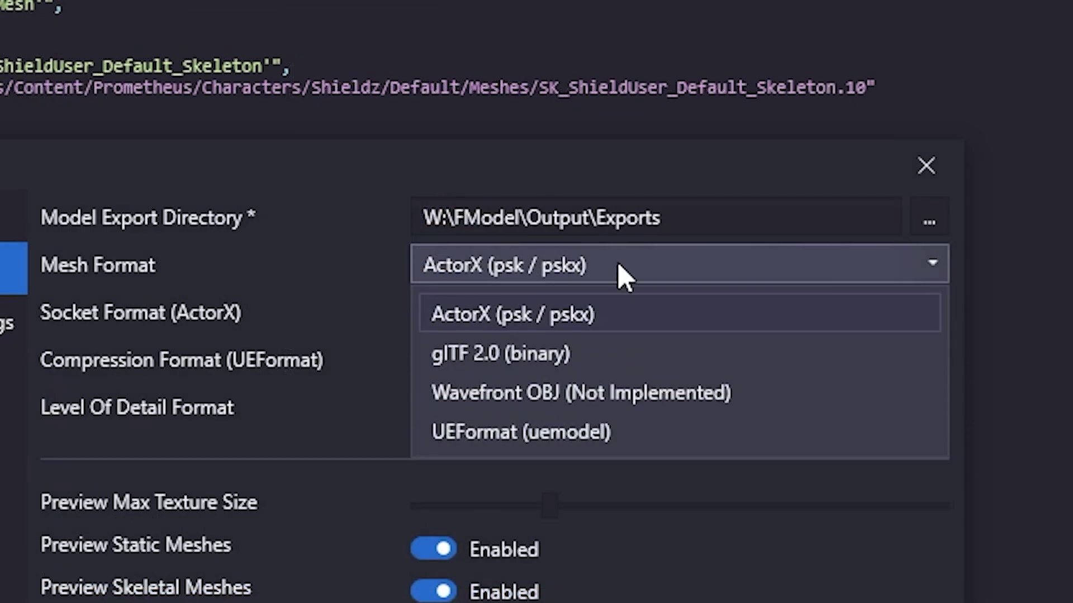
click(584, 258)
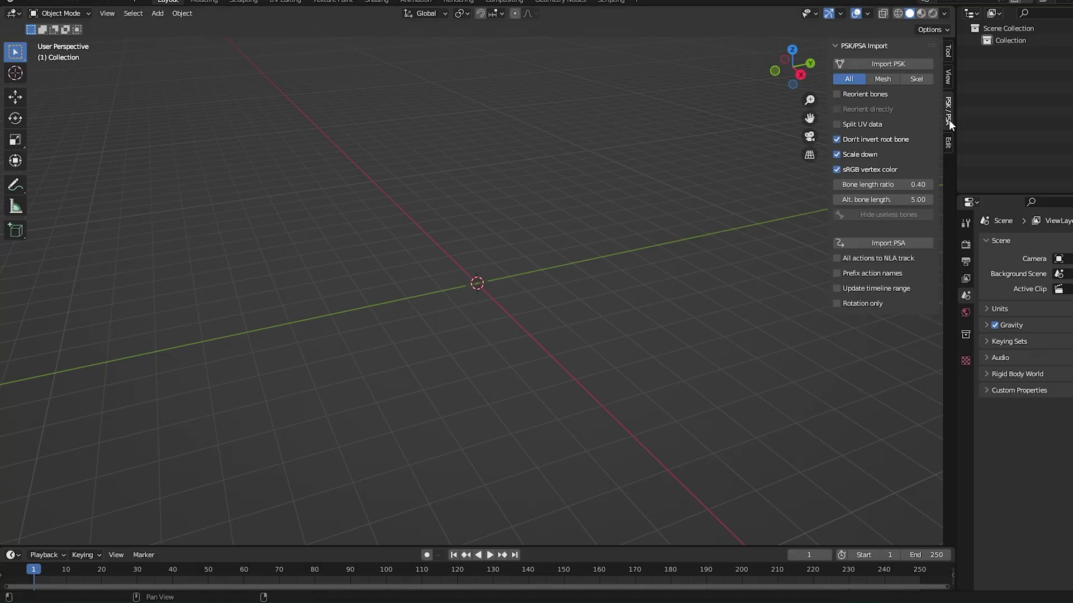
- In Blender, import the SK_ShieldUser_Shogun PSK model from the Shogun folder of the FModel exports
click(888, 63)
text(fm)
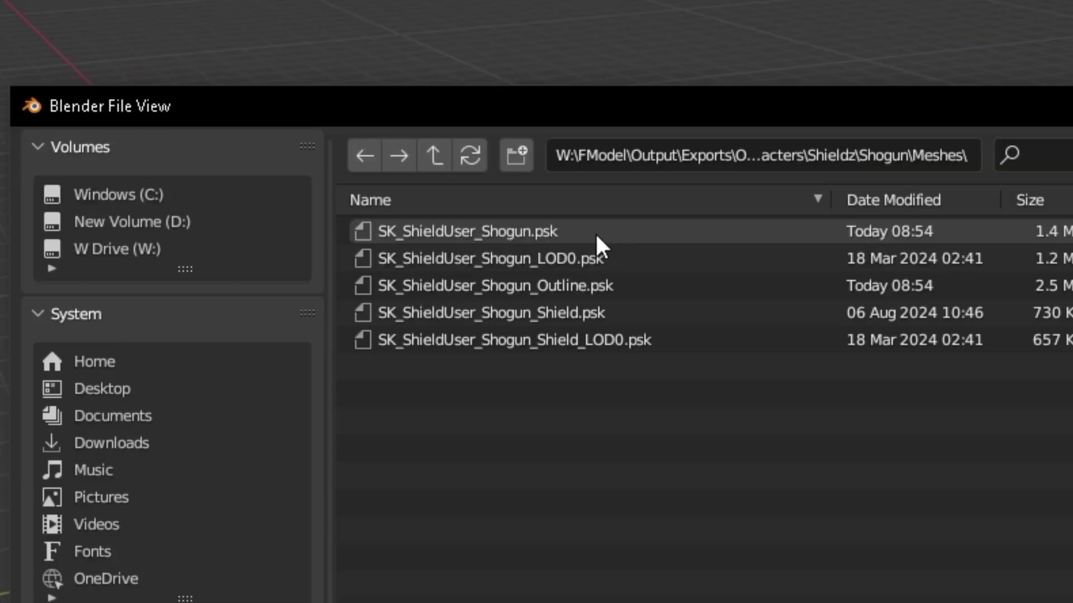
click(460, 168)
- Move the imported Shogun armature along the X axis, away from the world origin
key(g)
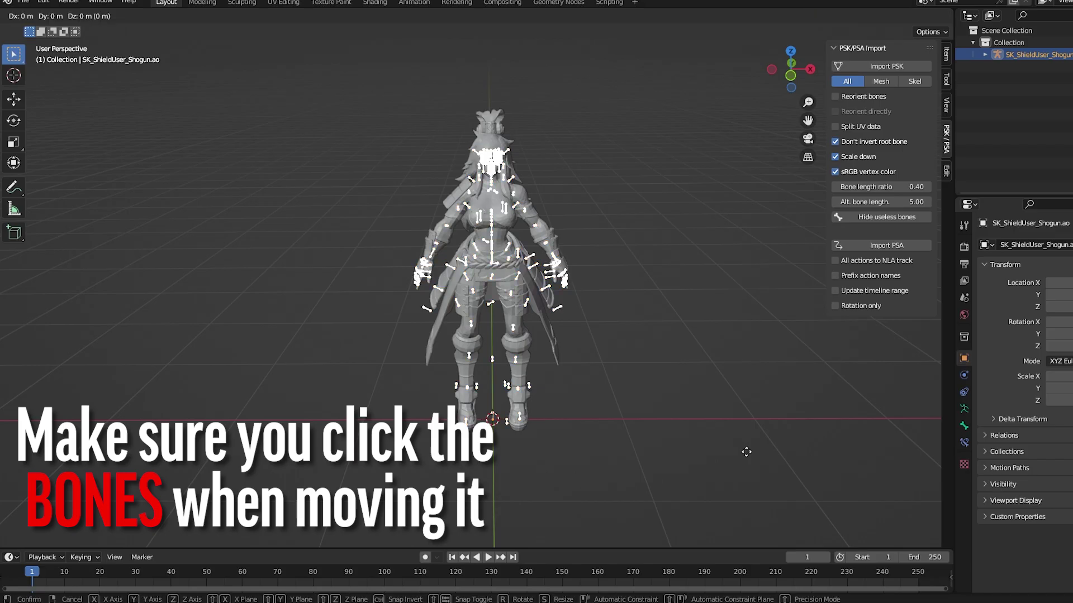
key(x)
click(170, 445)
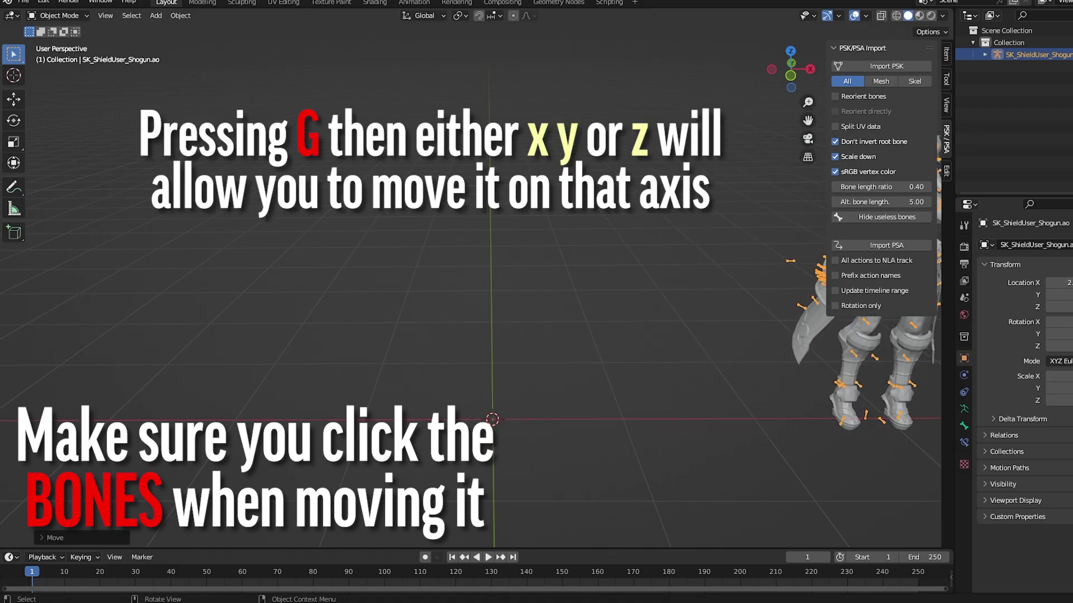
key(n)
scroll(473, 412, down, 2)
middle_drag(474, 412, 494, 292)
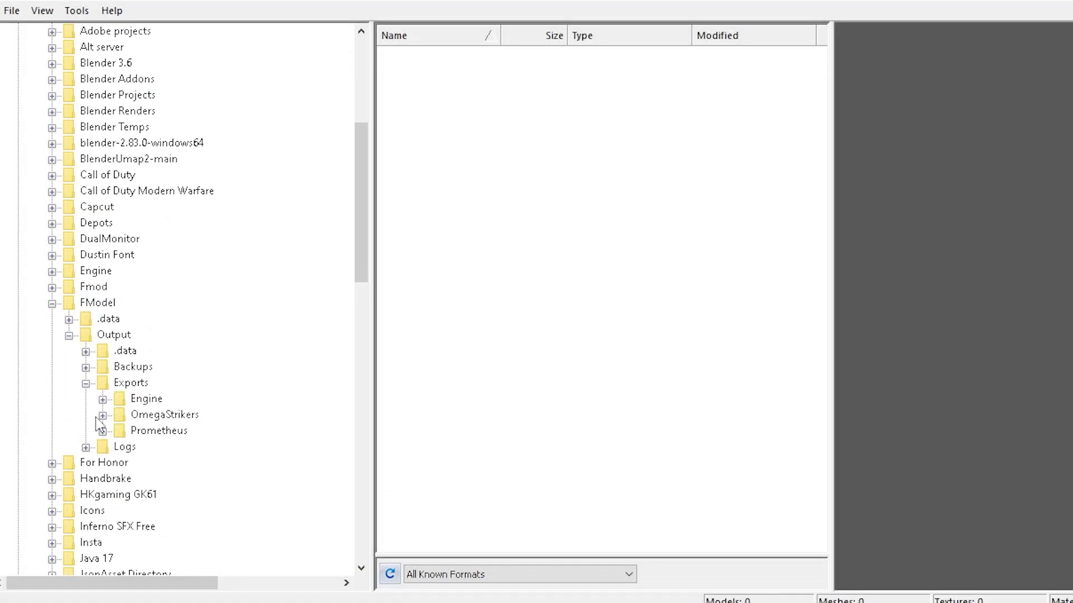
- In Noesis, browse the OmegaStrikers exports to Content/Prometheus/Characters/Shieldz/Shogun/Meshes and widen the file name column
click(120, 431)
click(136, 457)
click(153, 477)
click(170, 479)
scroll(168, 479, down, 3)
click(187, 383)
click(249, 414)
drag(501, 35, 605, 42)
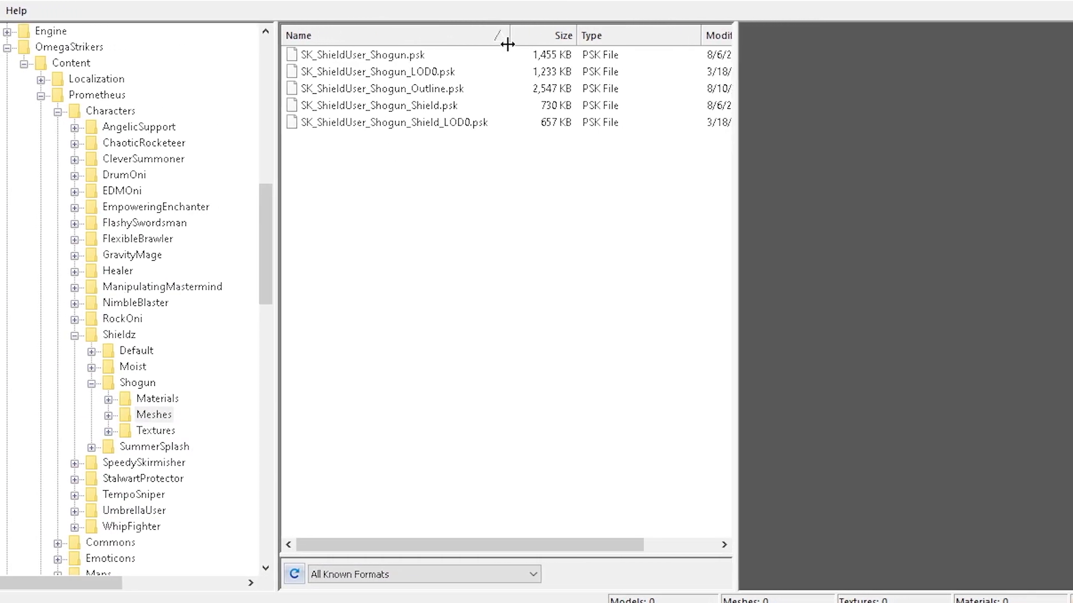
- Export SK_ShieldUser_Shogun_Outline.psk as Asher Shogun Outline Retry.fbx in Autodesk FBX format with the advanced options -fbxnewexport -rotate 90 0 0
double_click(517, 88)
right_click(516, 87)
click(363, 124)
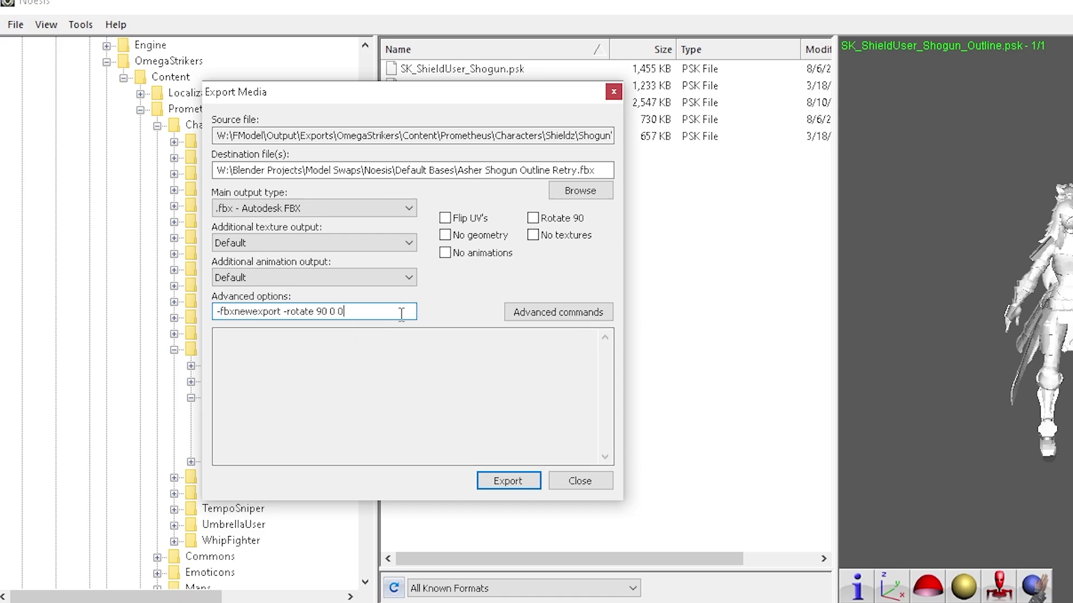
click(507, 481)
click(417, 333)
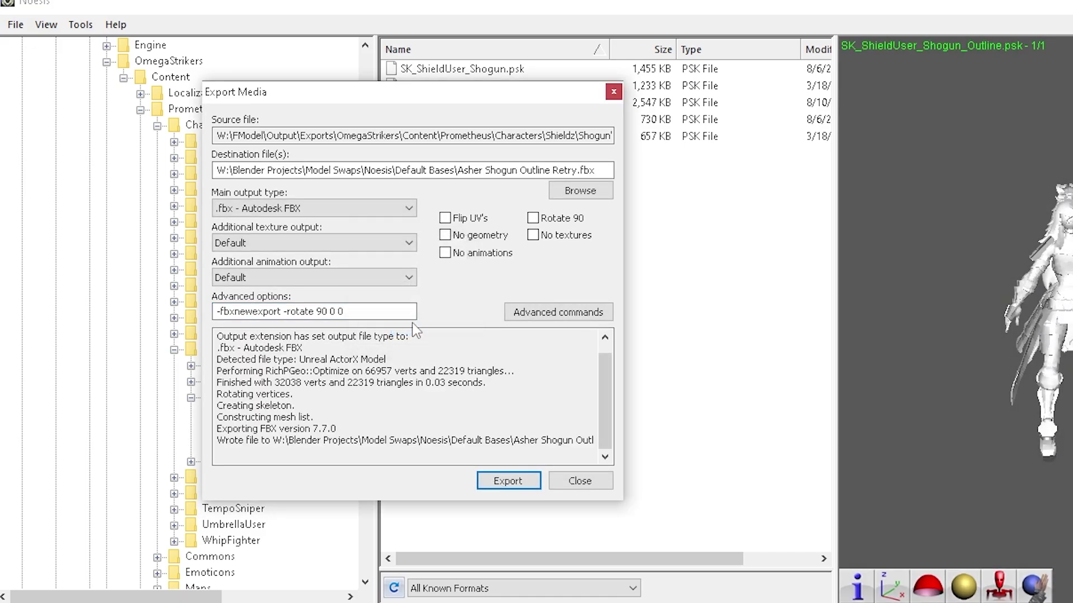
click(613, 92)
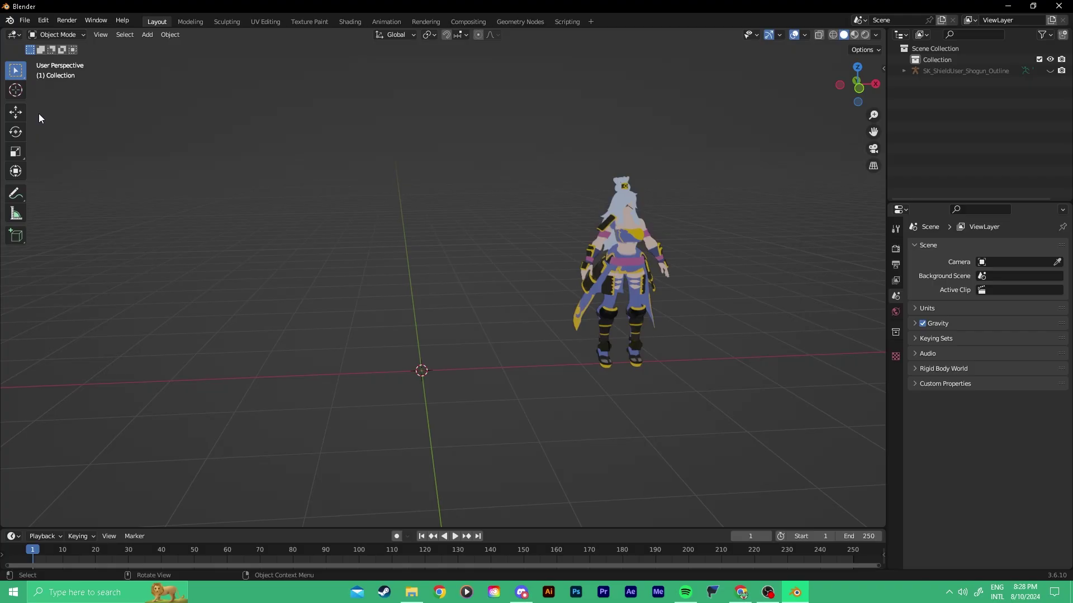
- In Blender, choose Asher Shogun Outline Retry.fbx from the Default Bases folder for an FBX import
click(25, 20)
mouse_move(56, 171)
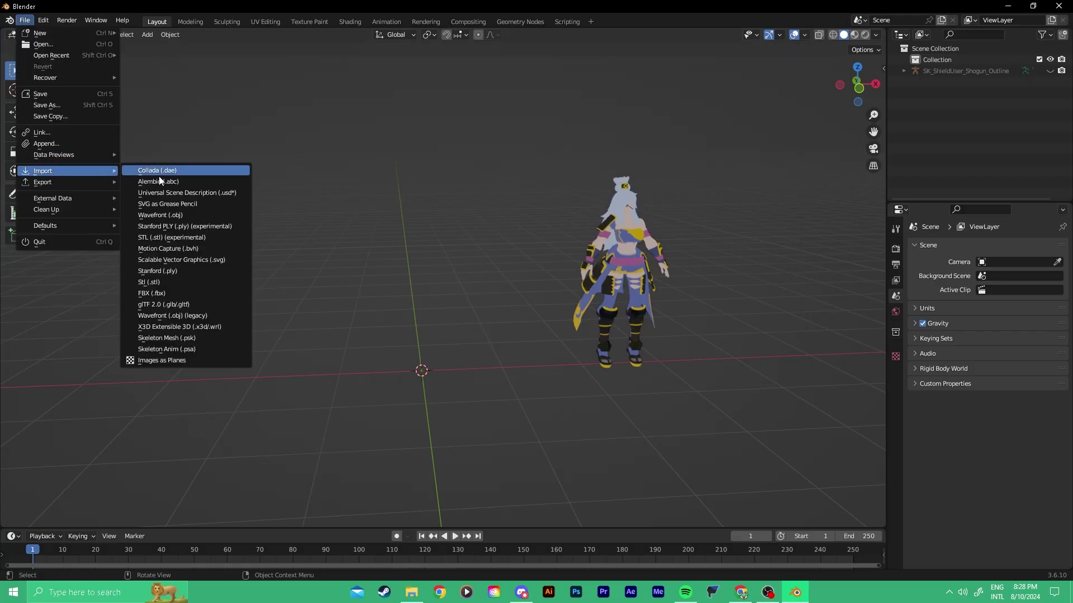
click(172, 292)
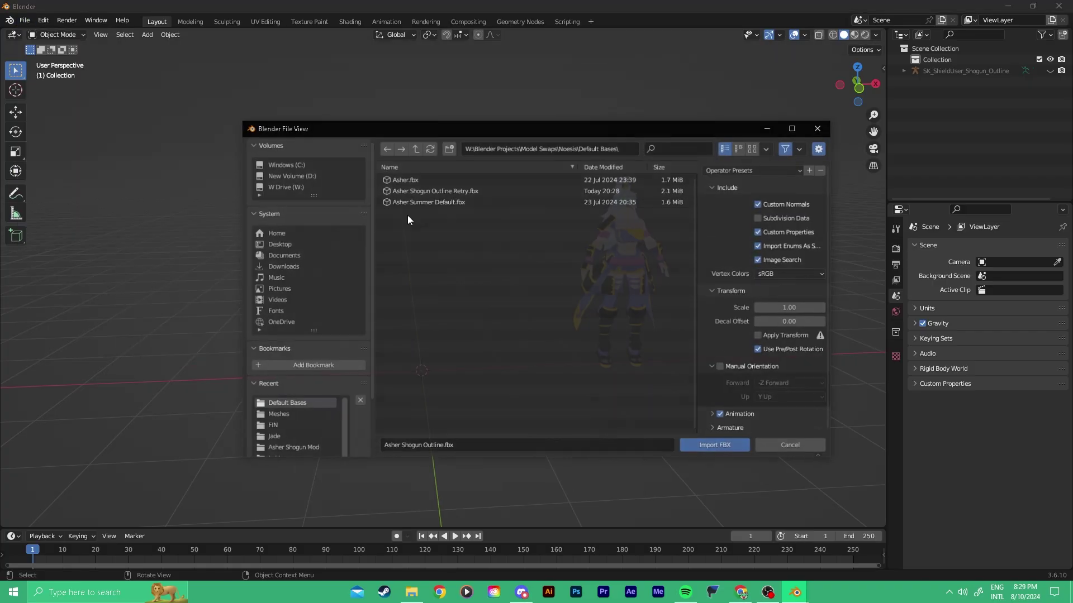
click(456, 191)
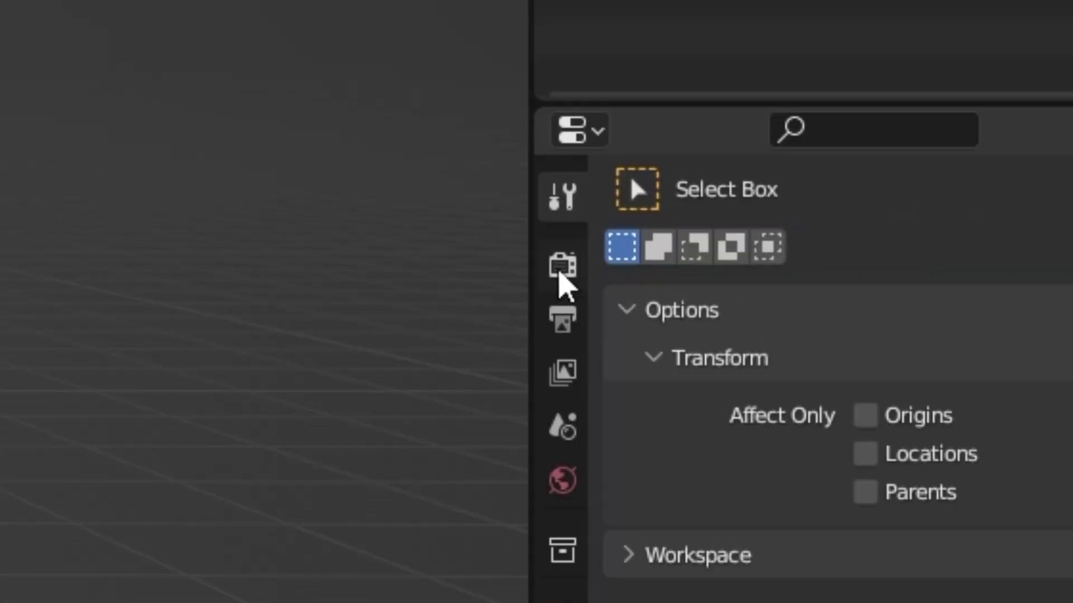
- Set the scene's render engine to Cycles
click(559, 271)
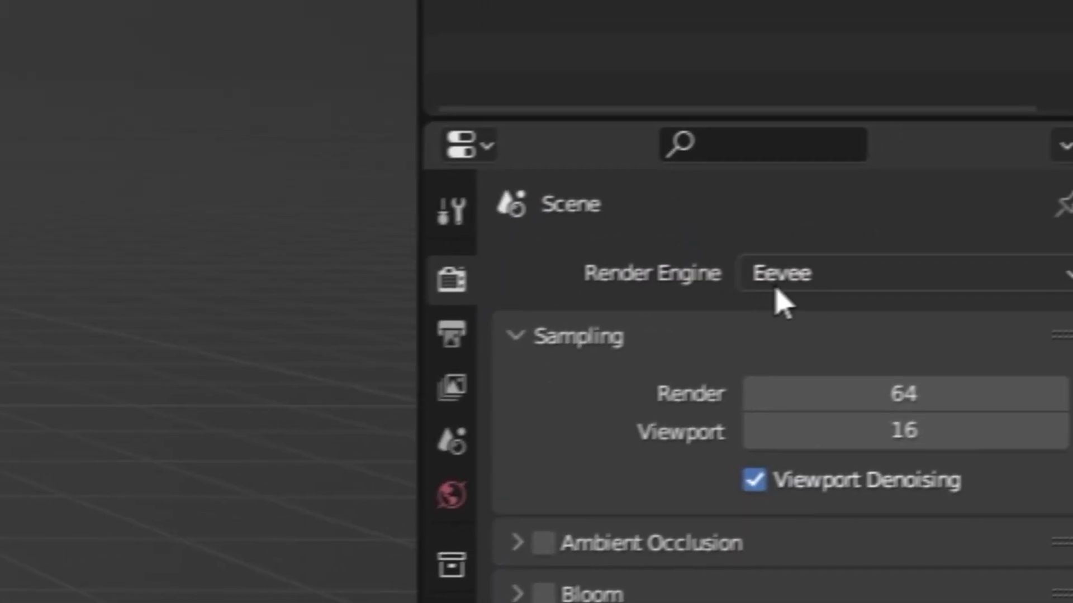
click(776, 282)
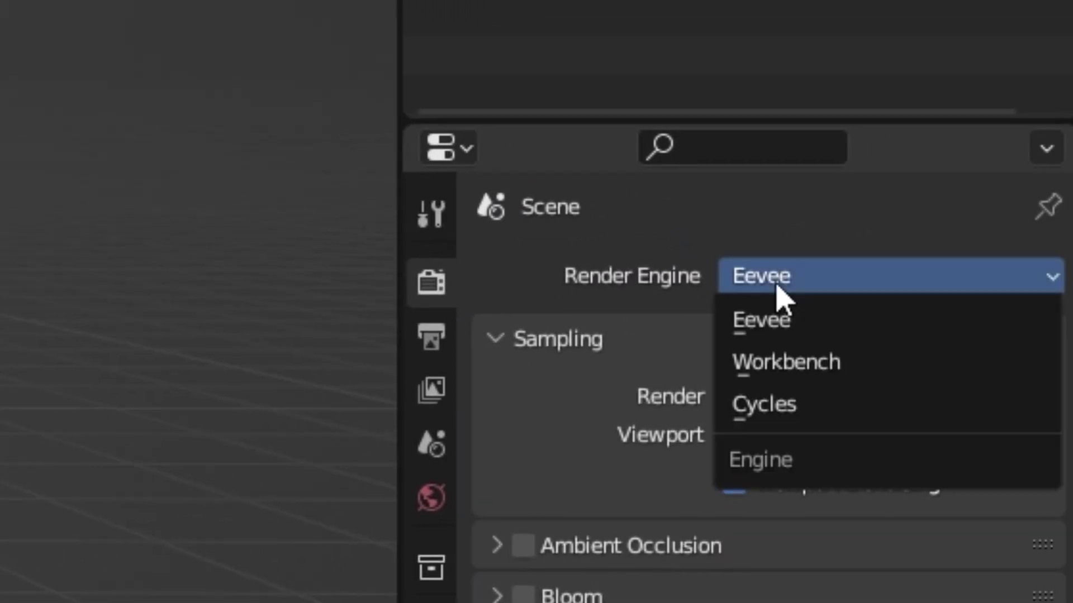
click(781, 407)
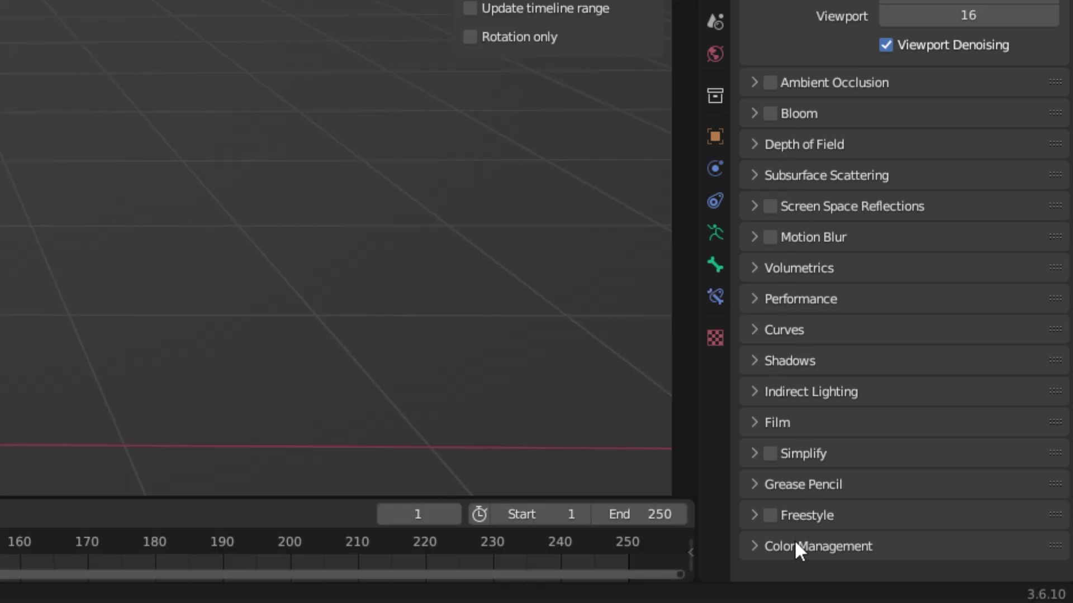
- Set the view transform in the scene's color management to Standard
click(799, 546)
scroll(876, 462, down, 5)
click(907, 433)
click(917, 406)
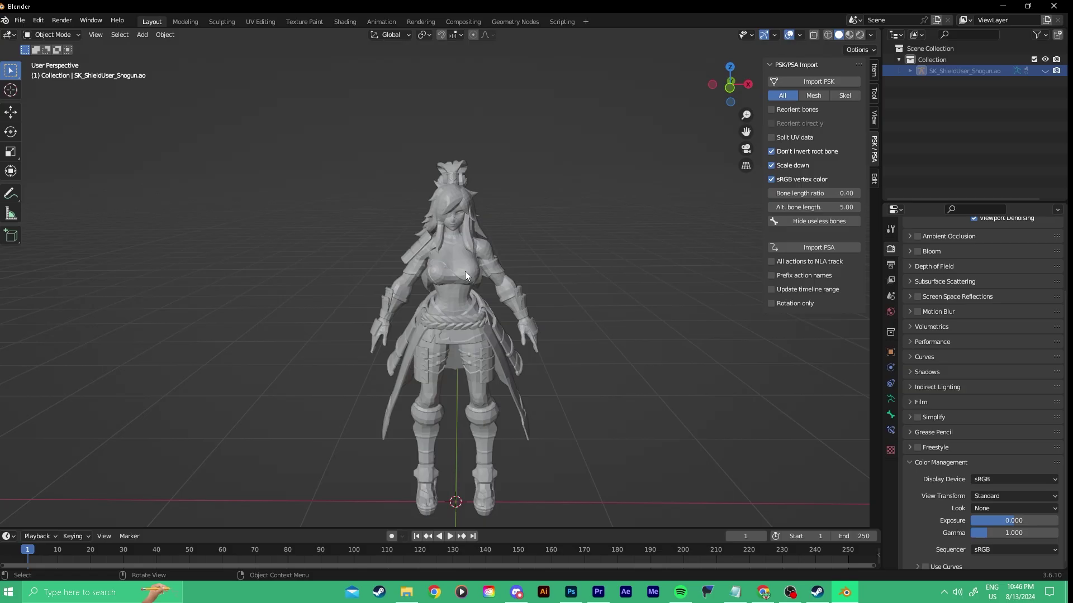
- Select the character mesh's MI_ShieldUser_Shogun_Body_Skin material and switch the timeline area to the Shader Editor
click(465, 271)
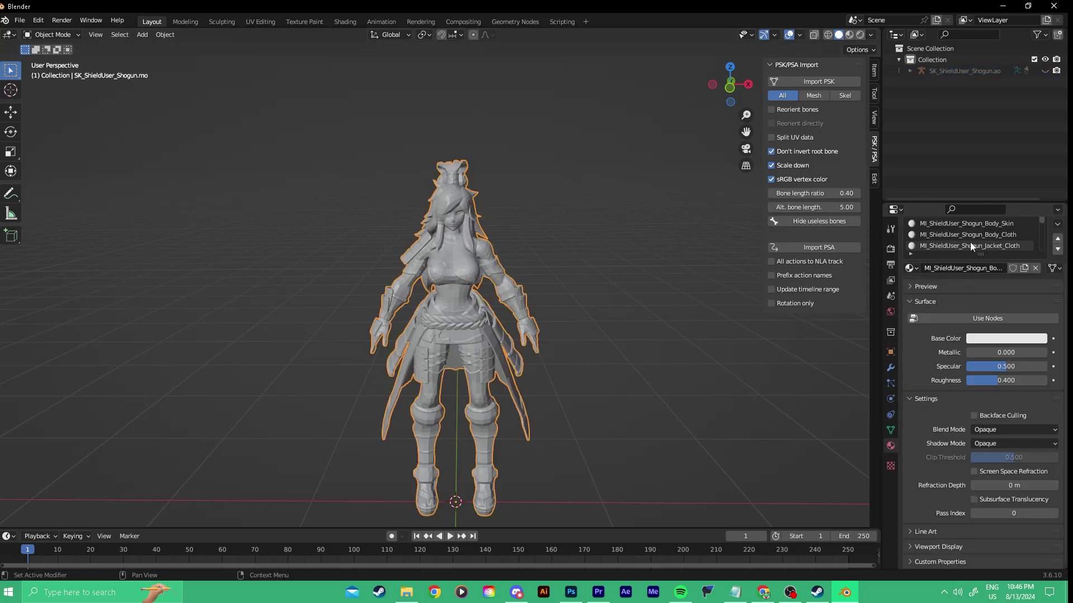
click(991, 224)
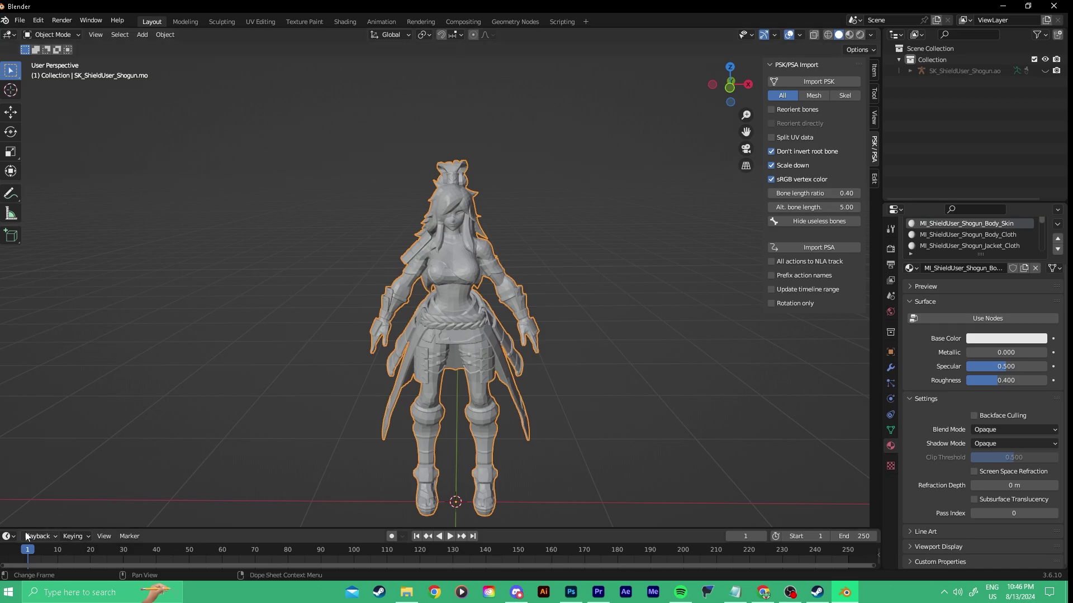
click(9, 536)
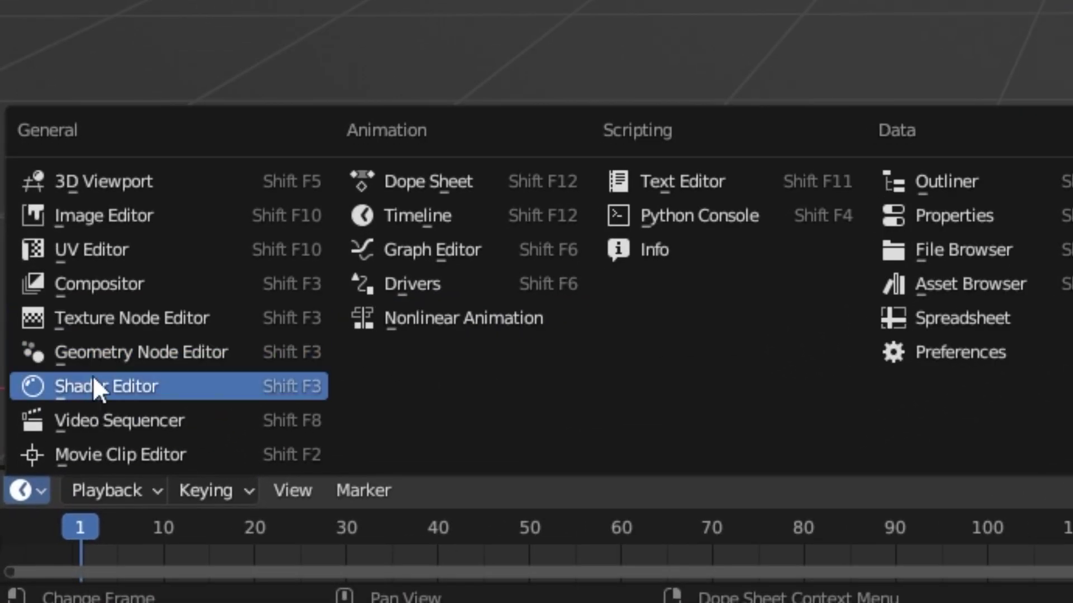
click(94, 380)
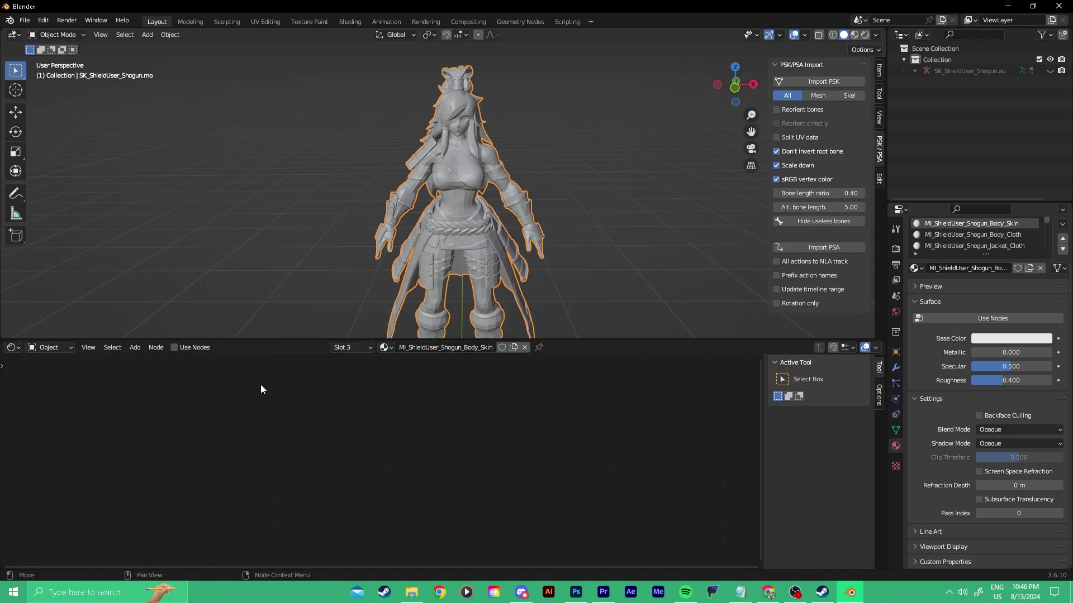
- Enlarge the Shader Editor area and enable nodes for the MI_ShieldUser_Shogun_Body_Skin material
click(190, 349)
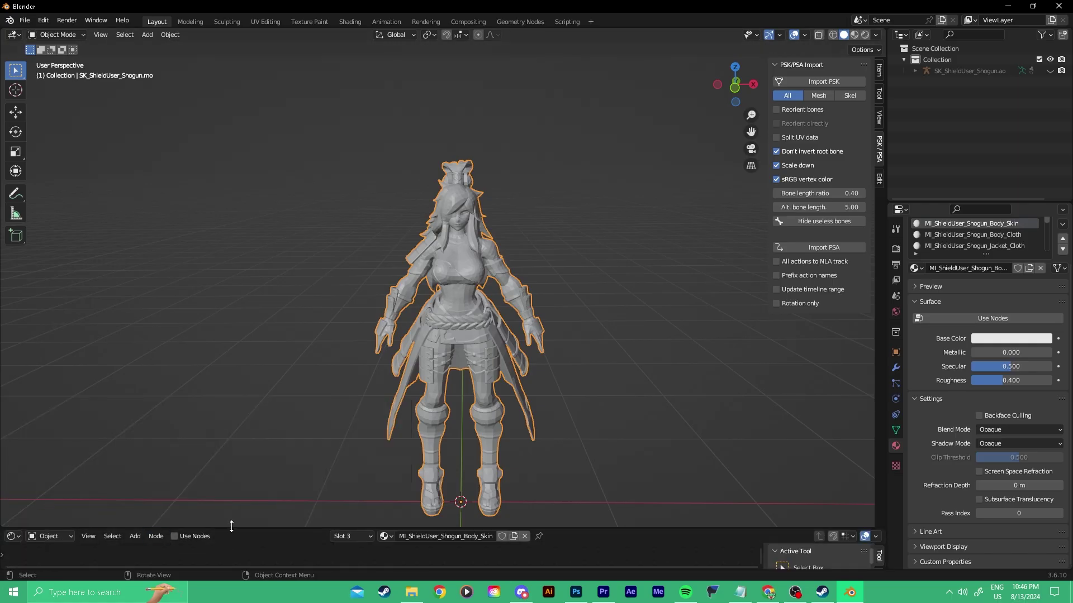
drag(231, 526, 266, 340)
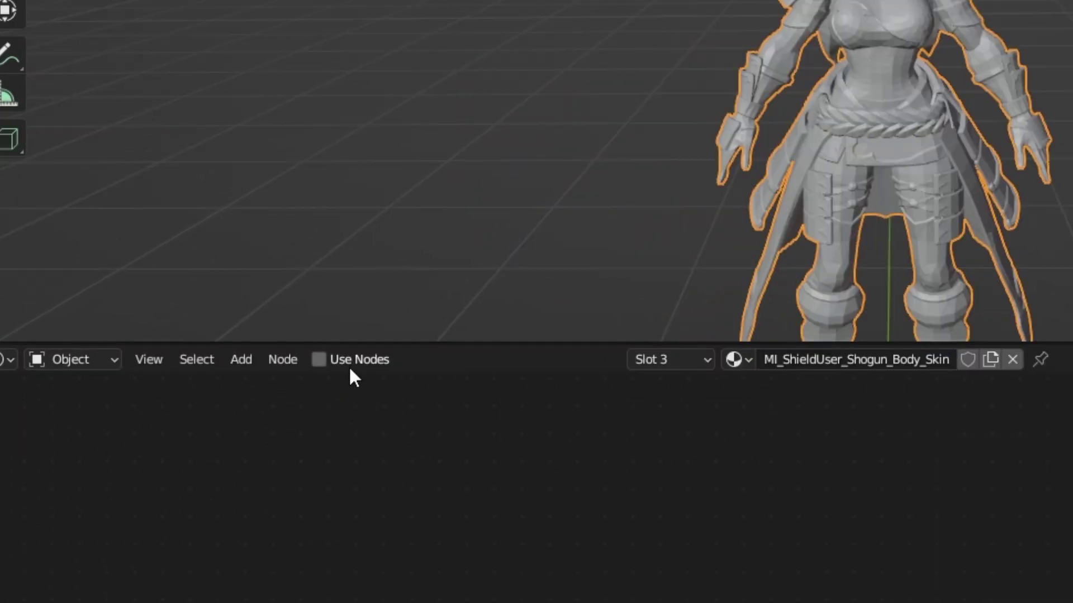
click(188, 348)
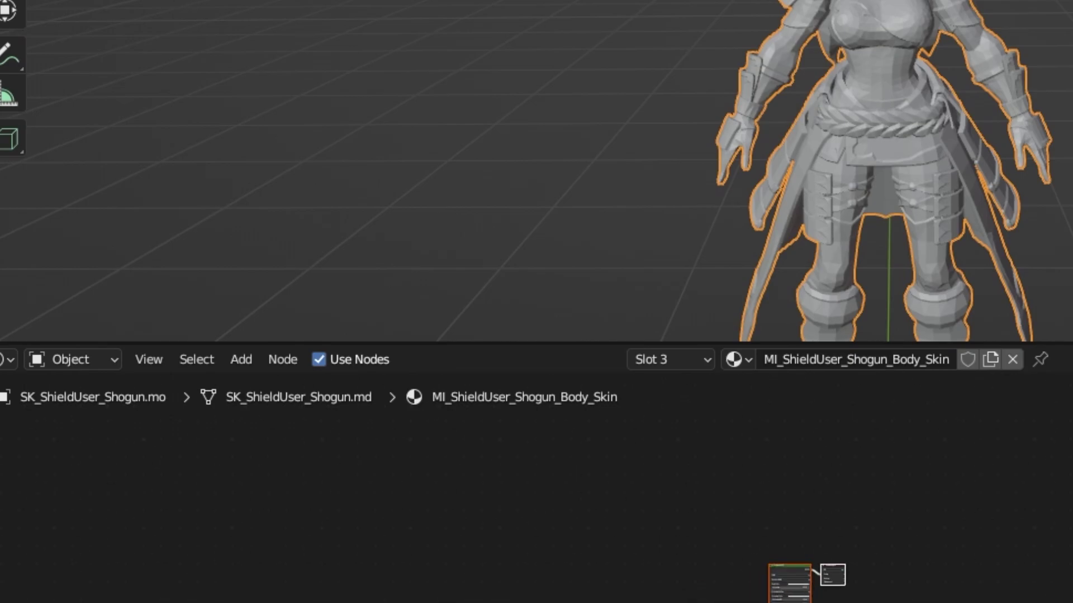
- Delete the Principled BSDF node from the body skin material, keeping only the Material Output
scroll(754, 596, up, 12)
middle_drag(761, 569, 679, 533)
click(771, 469)
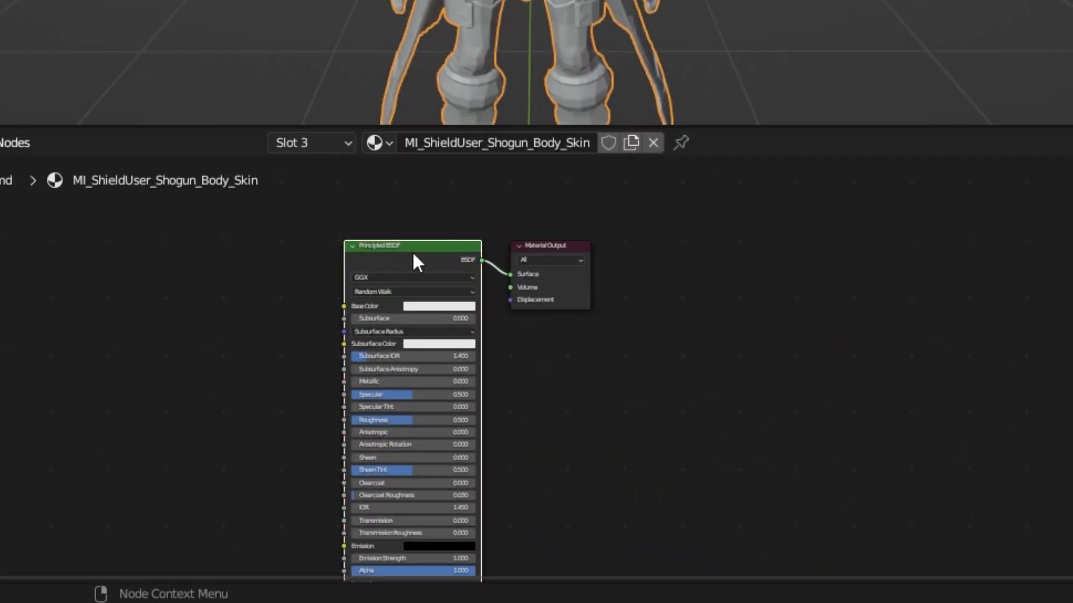
key(Delete)
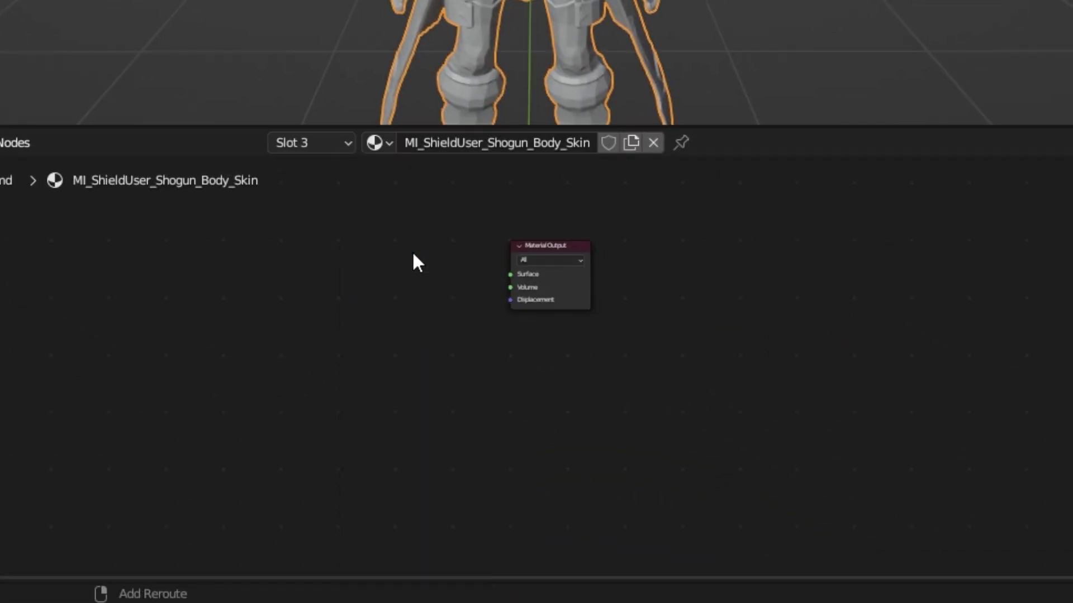
- Add an Image Texture node to the body skin material and place it well before the Material Output
key(shift+a)
text(i)
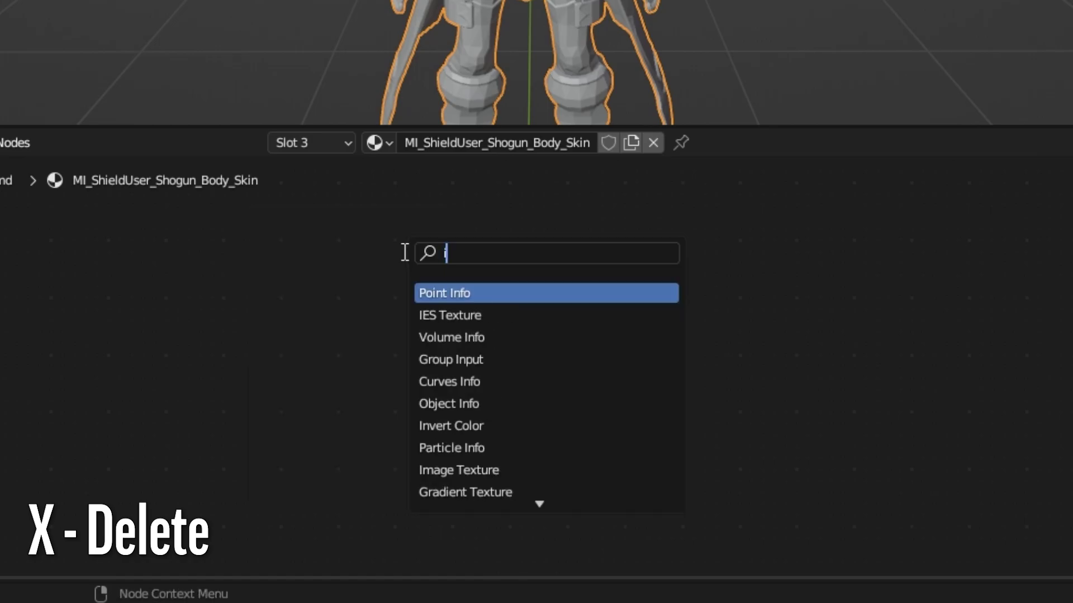
text(m)
key(Return)
click(207, 321)
- Add an Emission node to the body skin material and link Image Texture Color to it and Emission to the Material Output's Surface
key(shift+a)
click(208, 321)
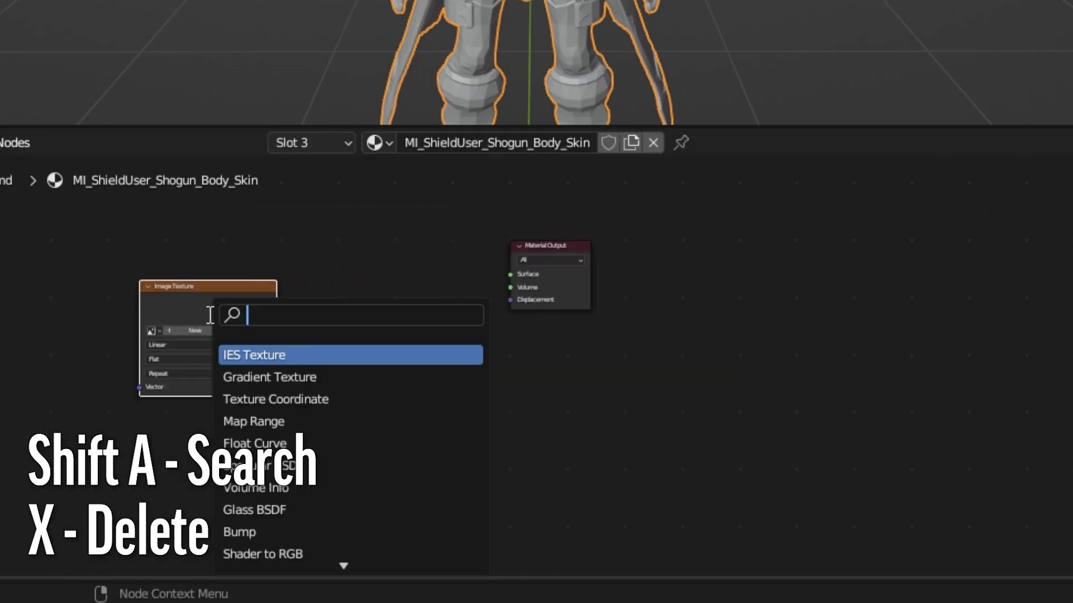
text(em)
key(Return)
click(393, 305)
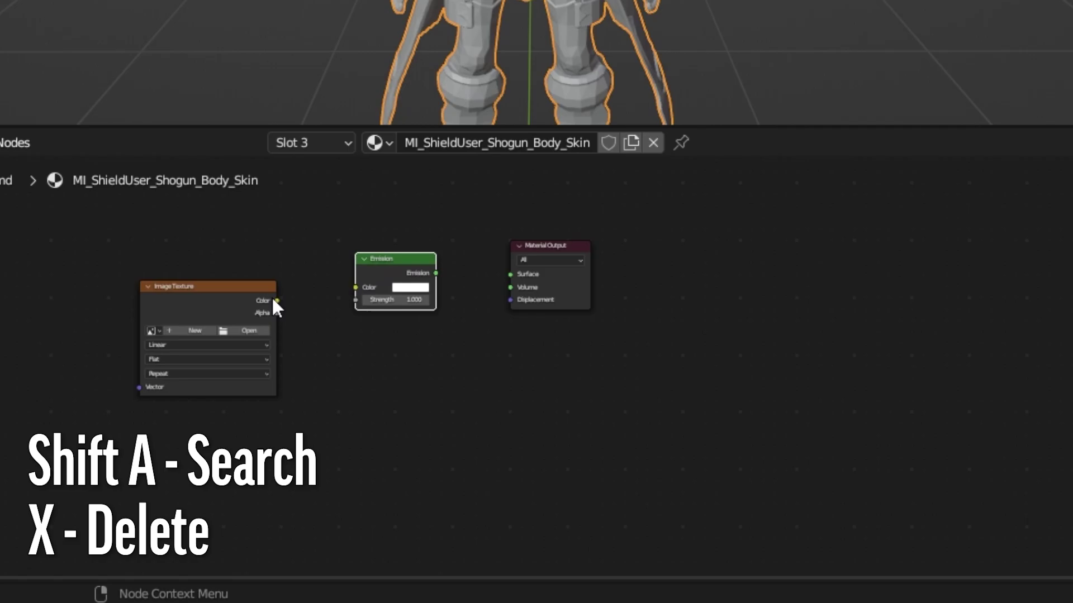
drag(276, 302, 355, 287)
drag(436, 273, 510, 274)
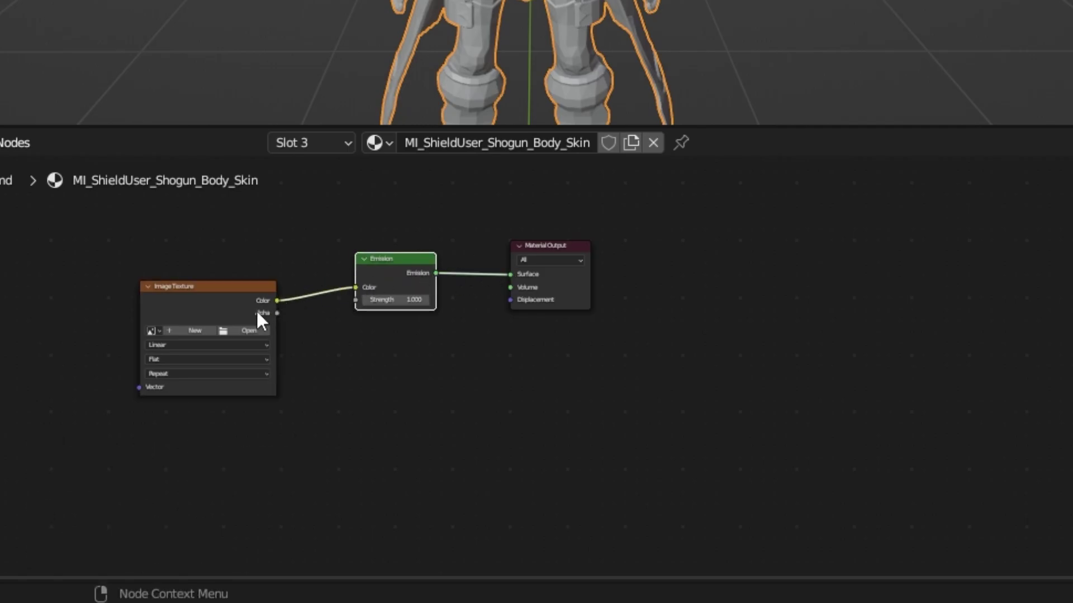
- Load the Body_D, Coat_D, Hair_D and Head_D images from the Shogun Textures folder into the Image Texture node
click(248, 330)
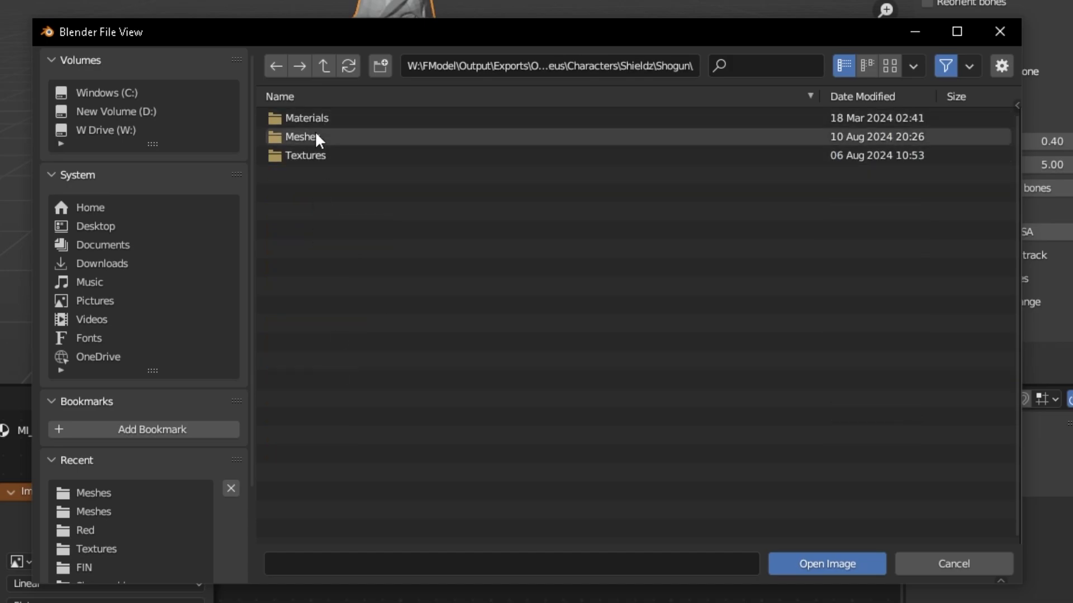
double_click(313, 156)
click(384, 136)
ctrl+click(394, 174)
ctrl+click(405, 211)
ctrl+click(411, 249)
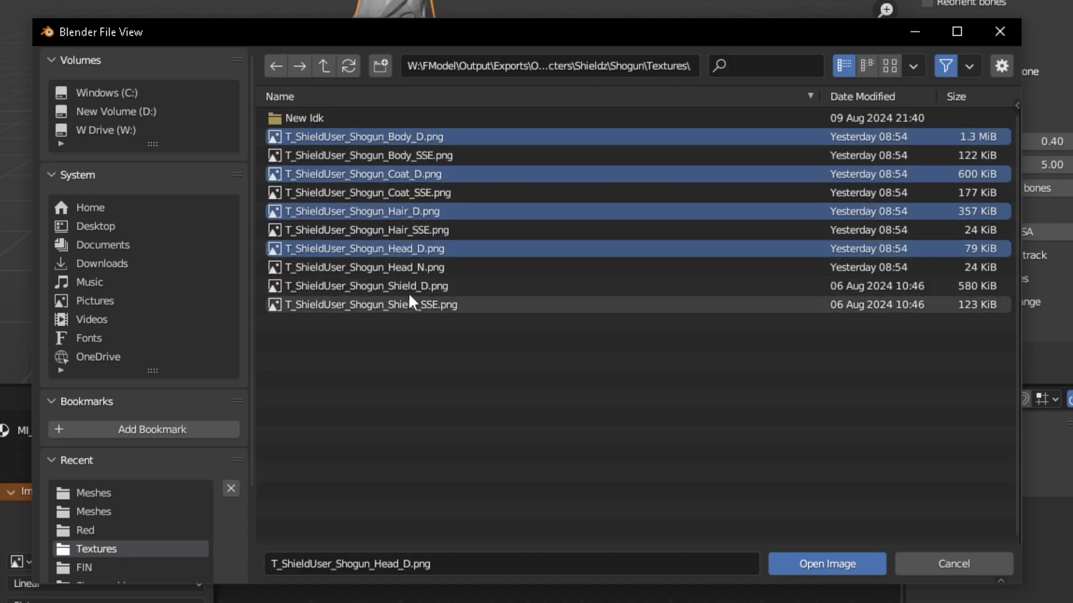
click(807, 556)
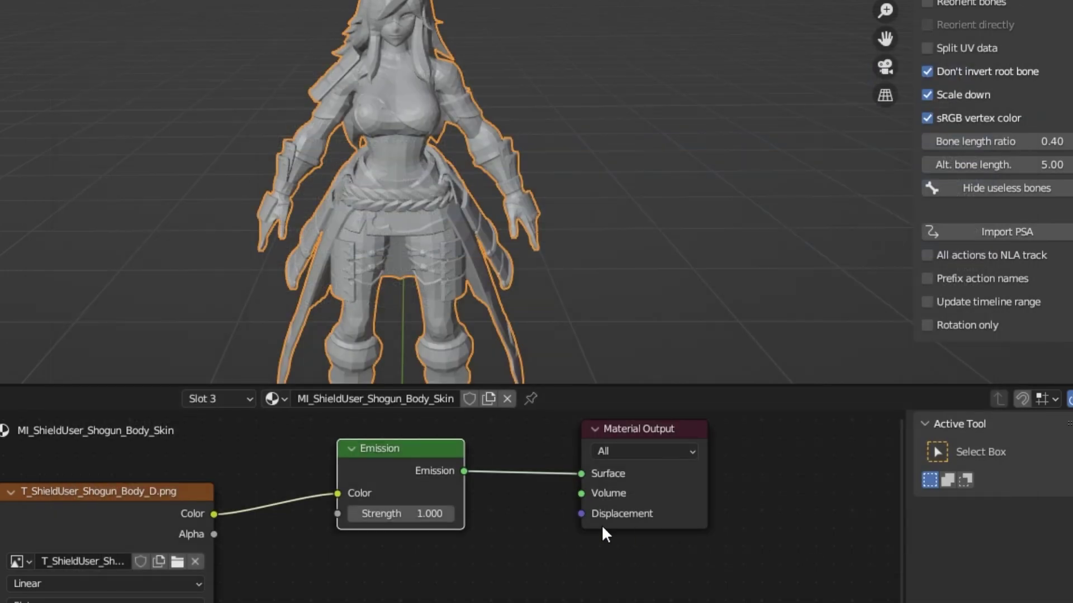
- Compare the Body part of the material's name with the loaded images to check which texture the node needs
middle_drag(291, 503, 257, 490)
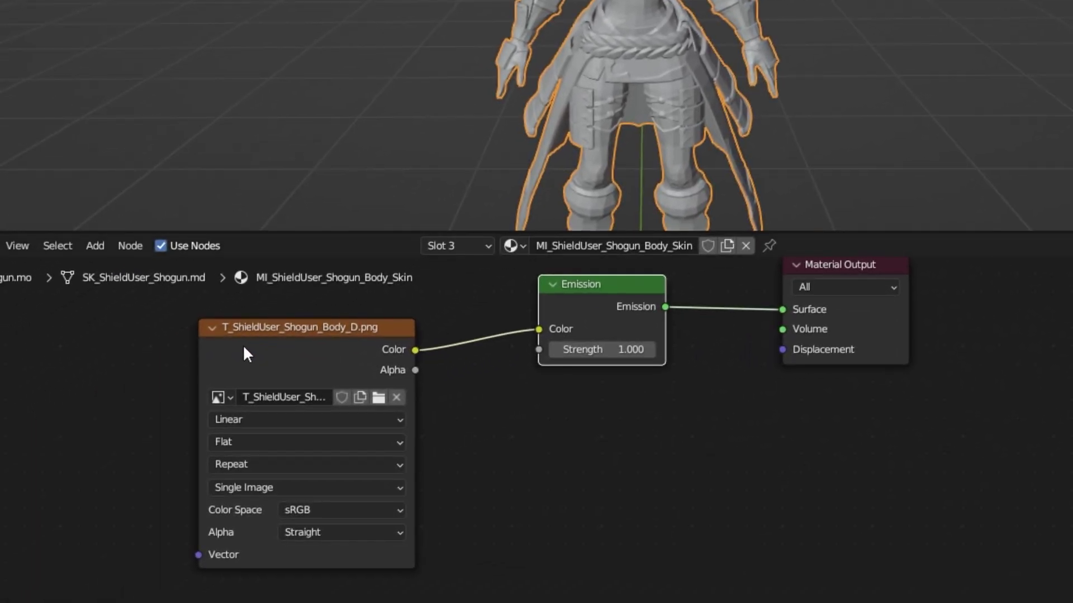
click(642, 246)
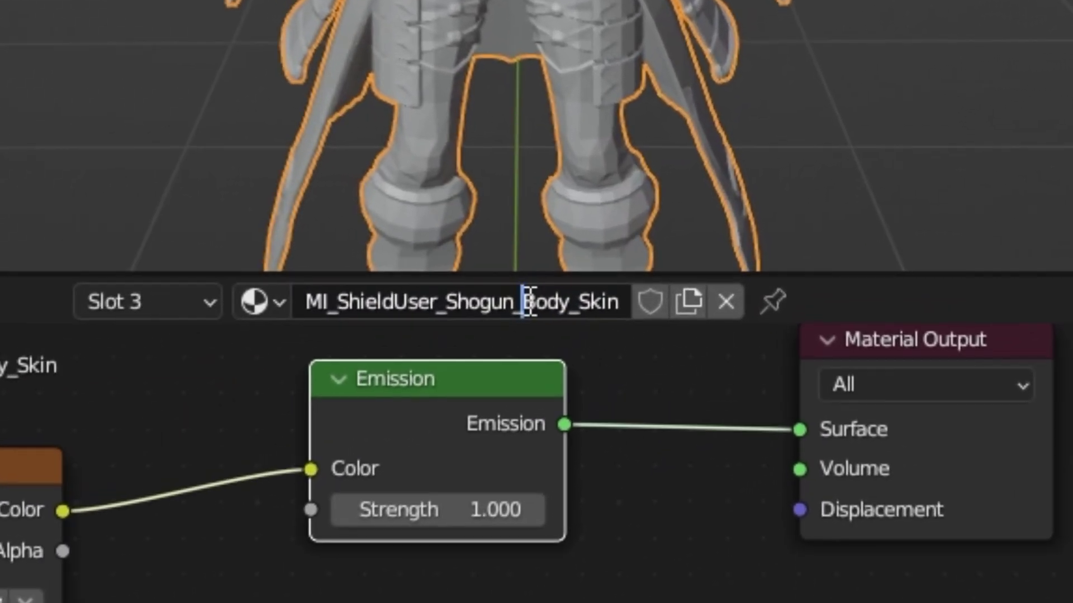
drag(644, 246, 669, 252)
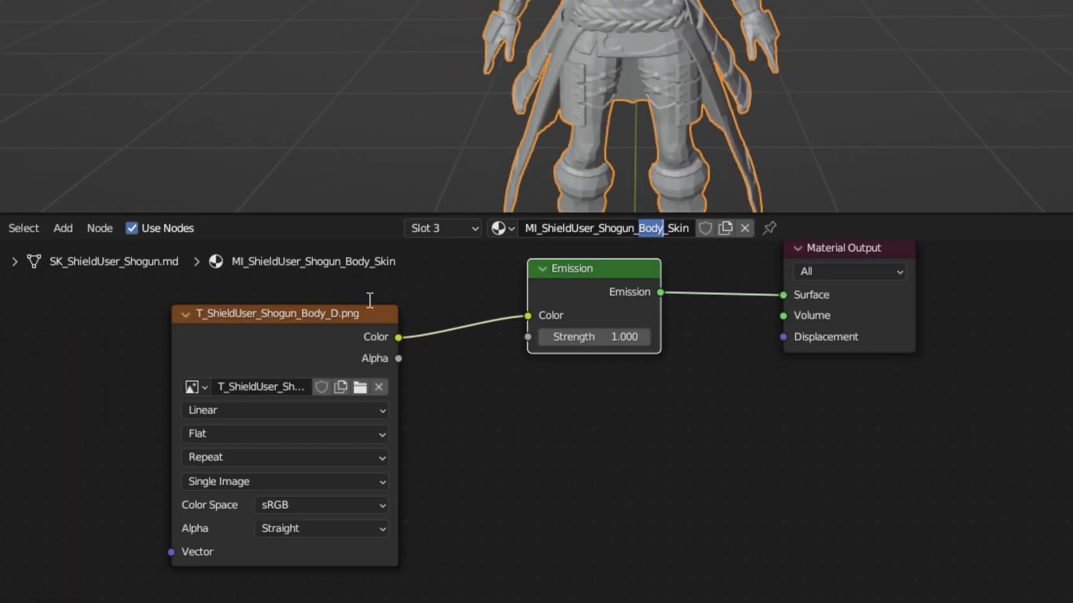
click(369, 302)
click(196, 388)
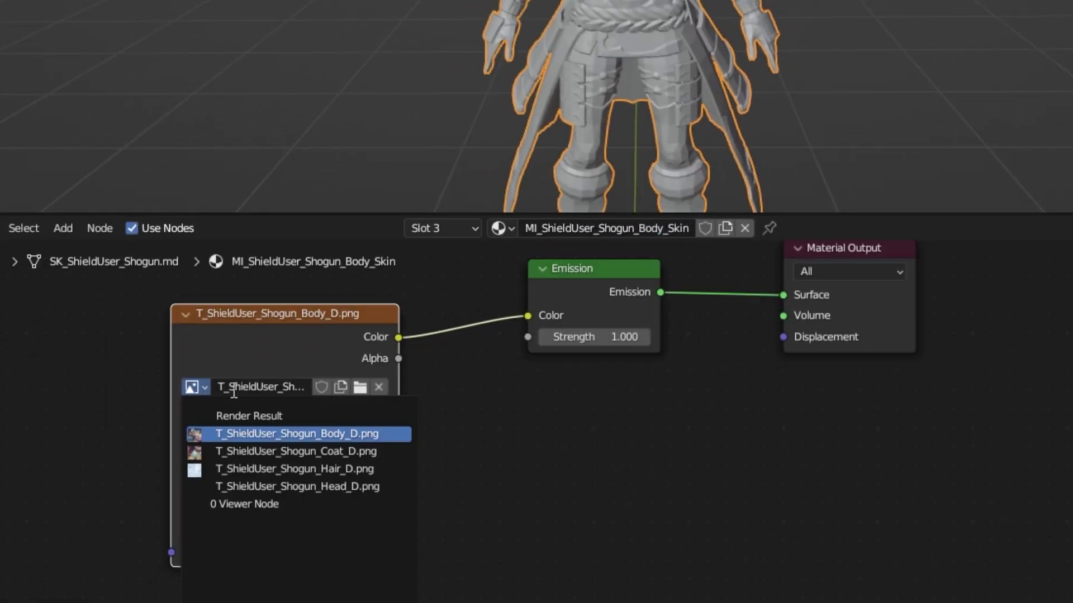
click(135, 301)
click(135, 302)
- Copy the body skin node setup and use it to replace the default nodes of MI_ShieldUser_Shogun_Body_Metal
drag(135, 300, 928, 374)
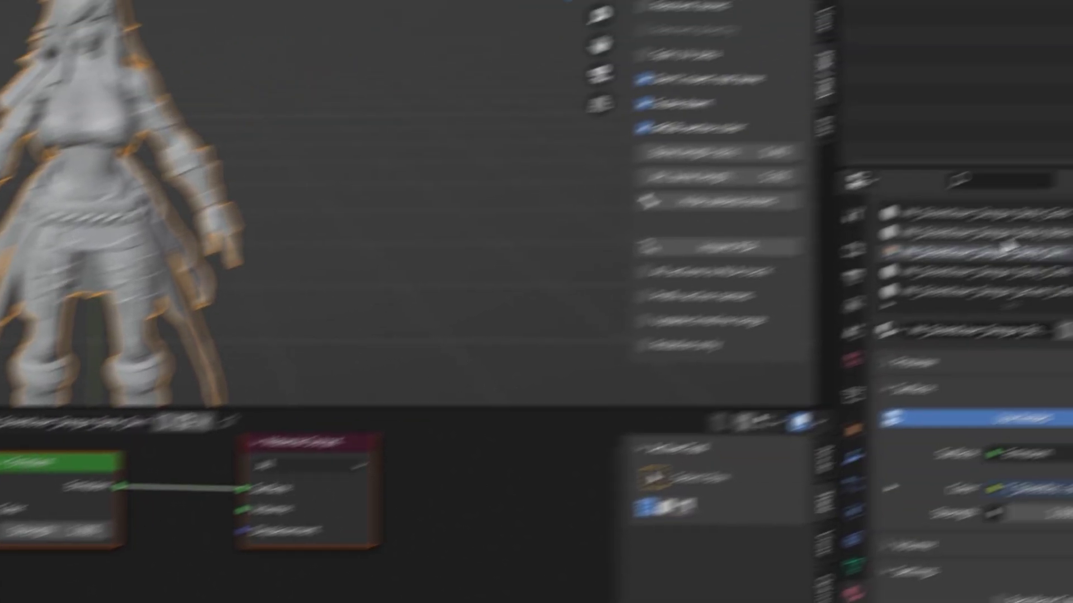
click(937, 260)
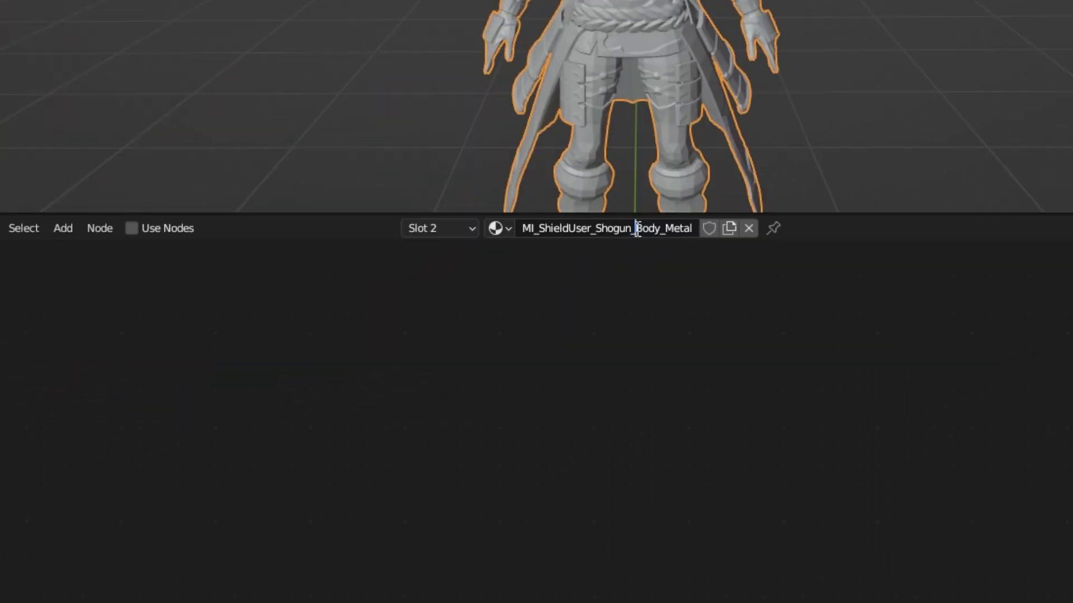
double_click(648, 229)
click(717, 298)
click(132, 228)
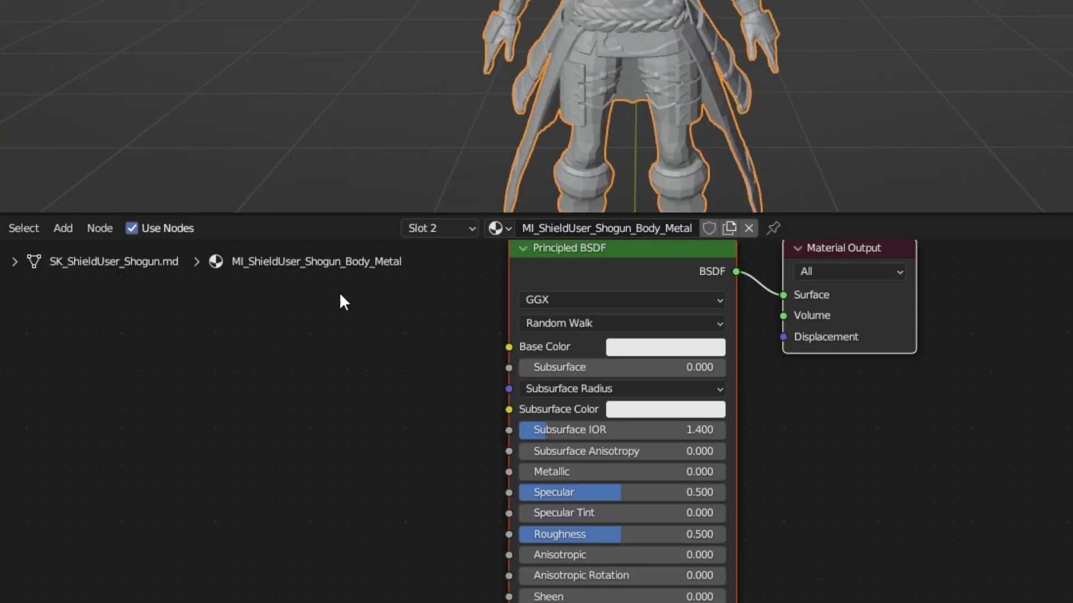
key(x)
key(ctrl+v)
- Enable nodes for MI_ShieldUser_Shogun_Body_Gold and replace its default nodes with the copied body texture setup
click(148, 230)
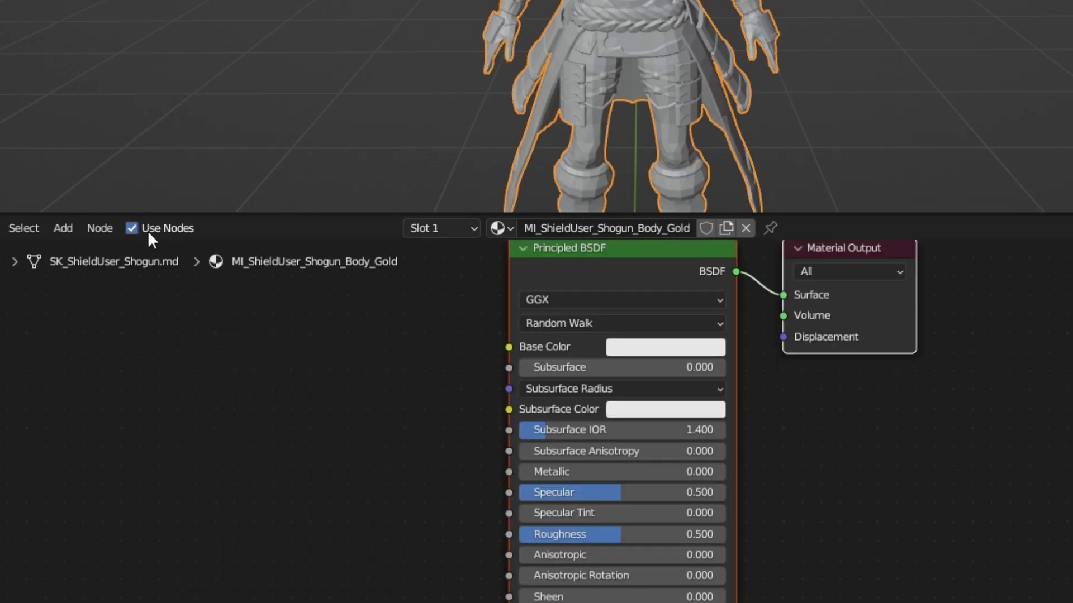
key(a)
key(x)
key(ctrl+v)
- Enable nodes for MI_ShieldUser_Shogun_Body_Cloth and replace its default nodes with the copied body texture setup
click(131, 228)
key(a)
key(x)
key(ctrl+v)
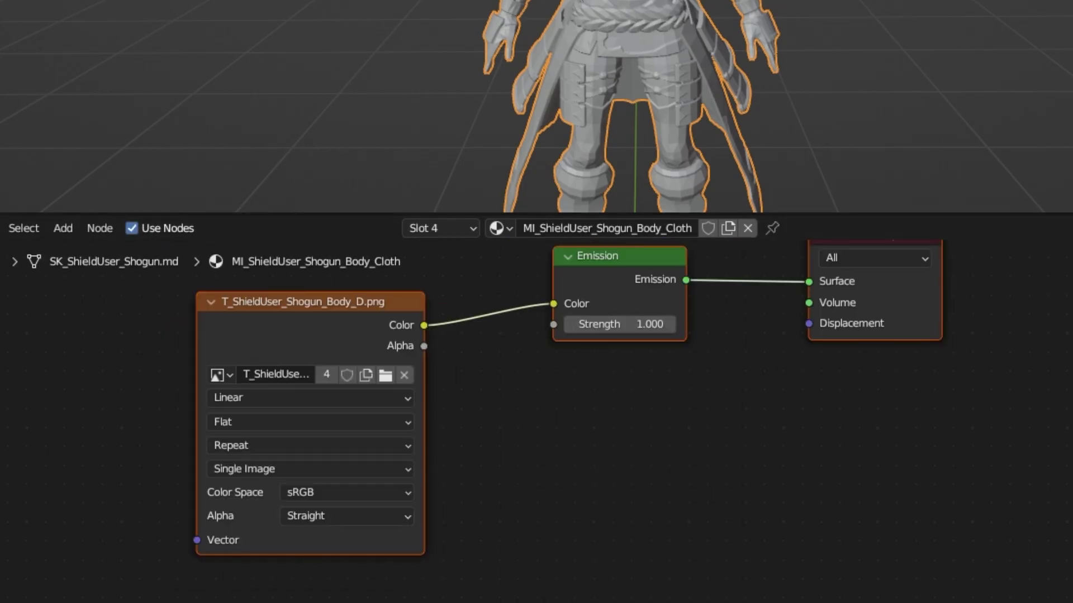
- Enable nodes for MI_ShieldUser_Shogun_Jacket_Cloth and replace its default nodes with the copied body texture setup
ctrl+scroll(438, 228, down, 1)
click(131, 228)
key(a)
key(x)
key(ctrl+v)
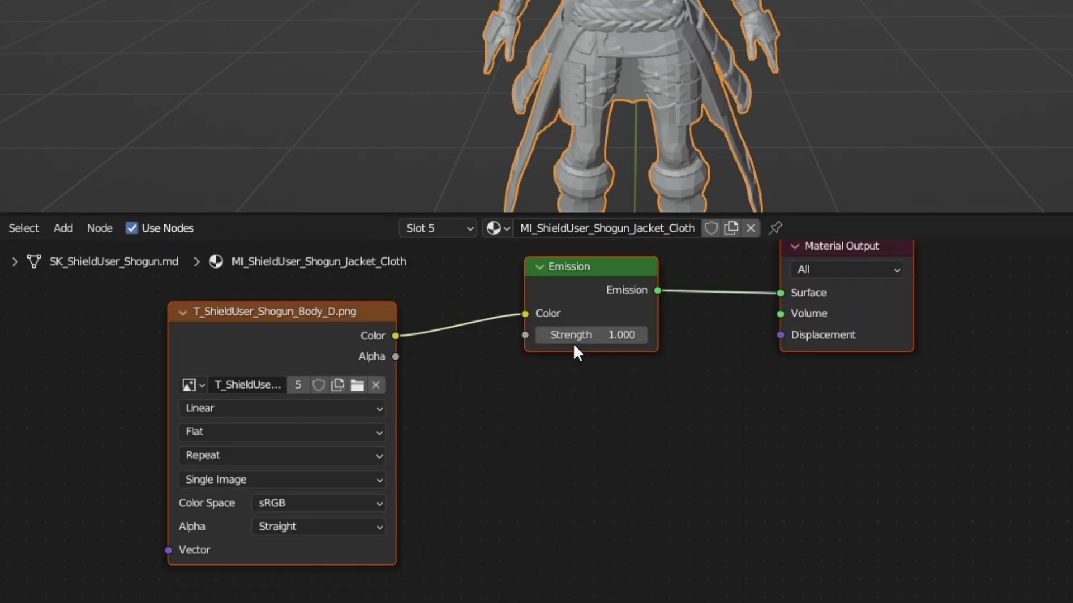
- Switch the jacket cloth material's image to T_ShieldUser_Shogun_Coat_D.png and copy its node setup into the remaining jacket and head materials
double_click(647, 226)
click(634, 228)
drag(647, 228, 666, 230)
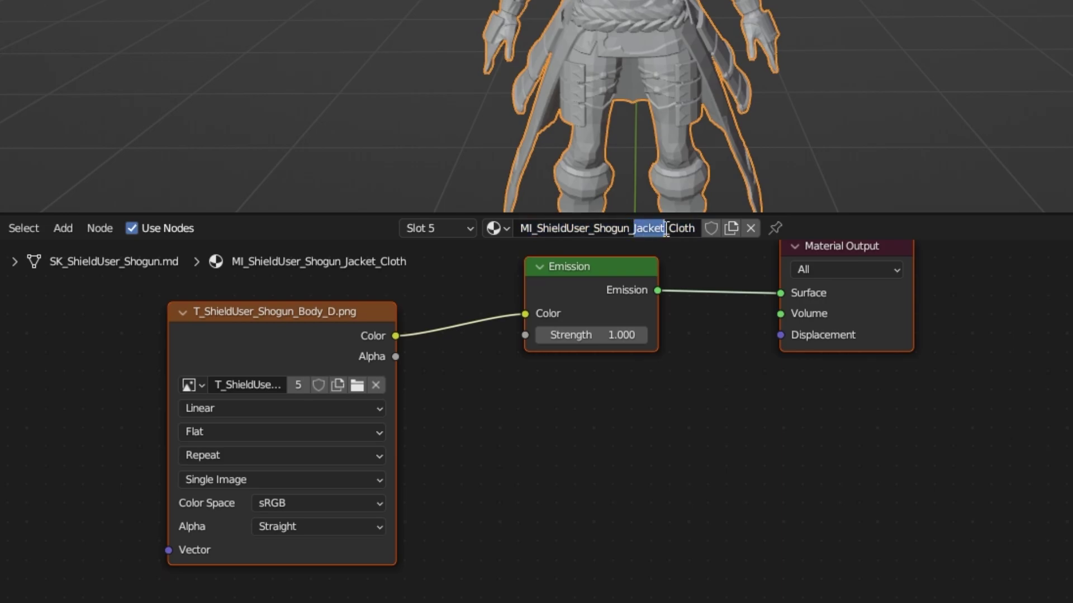
click(192, 378)
text(coat)
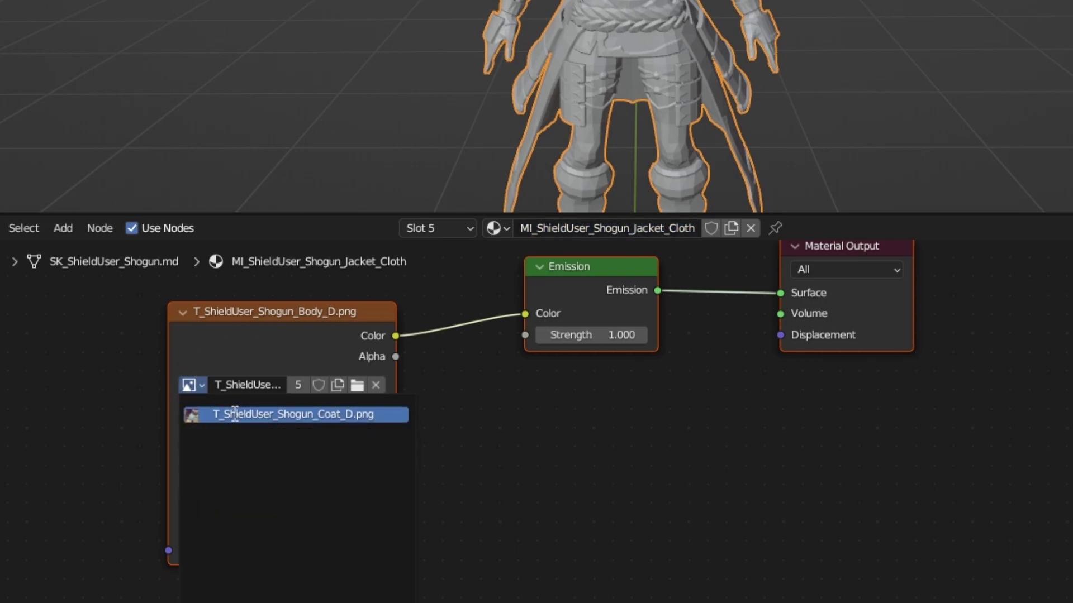
click(234, 414)
drag(112, 295, 530, 324)
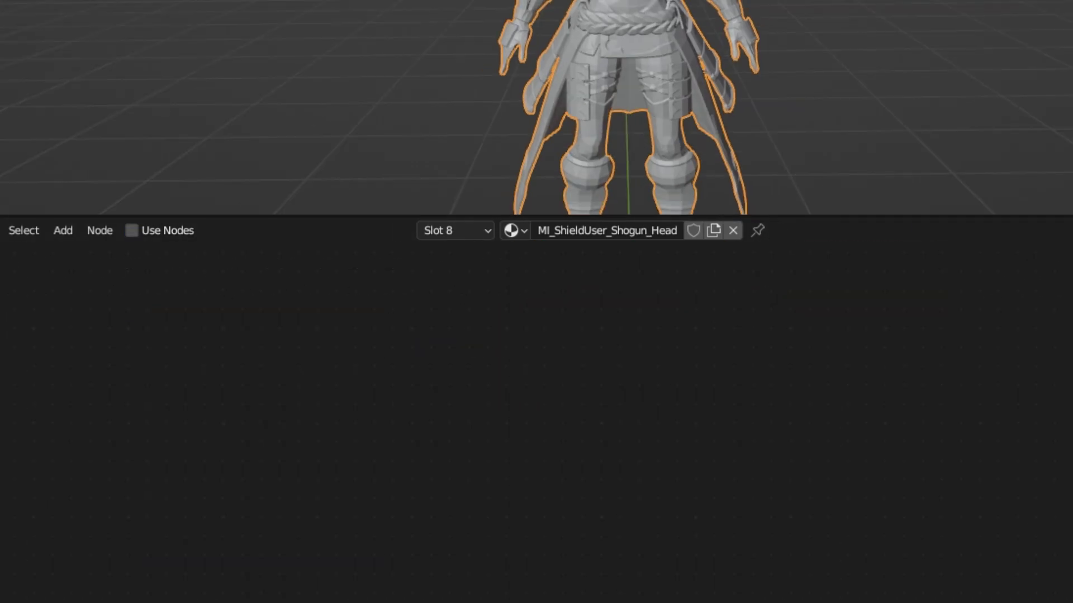
key(ctrl+v)
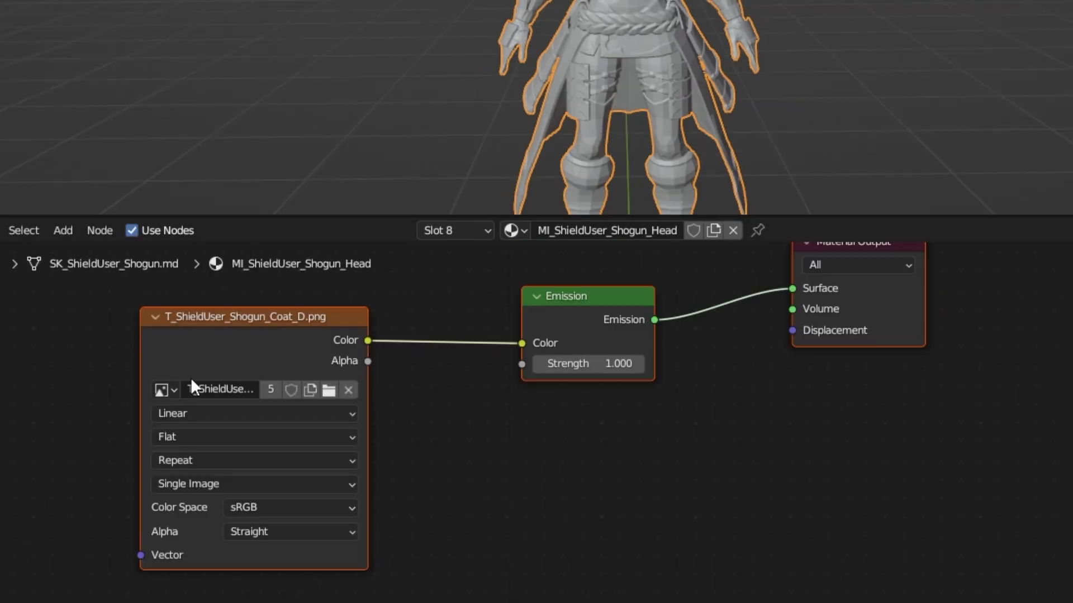
- Assign T_ShieldUser_Shogun_Head_D.png to the head material and T_ShieldUser_Shogun_Hair_D.png to the hair material
click(190, 378)
text(head)
key(Return)
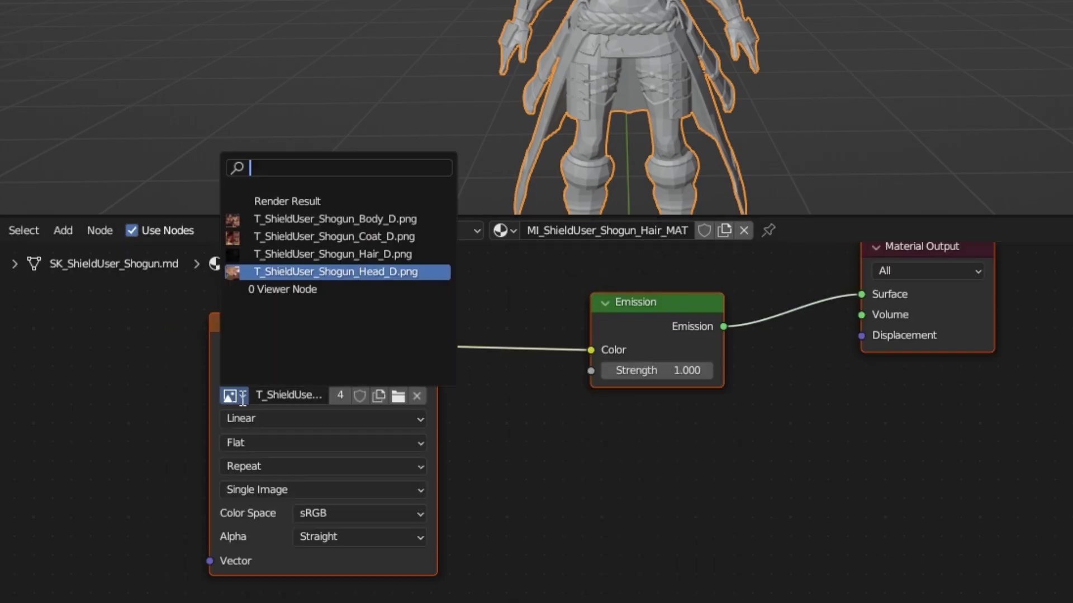
click(385, 220)
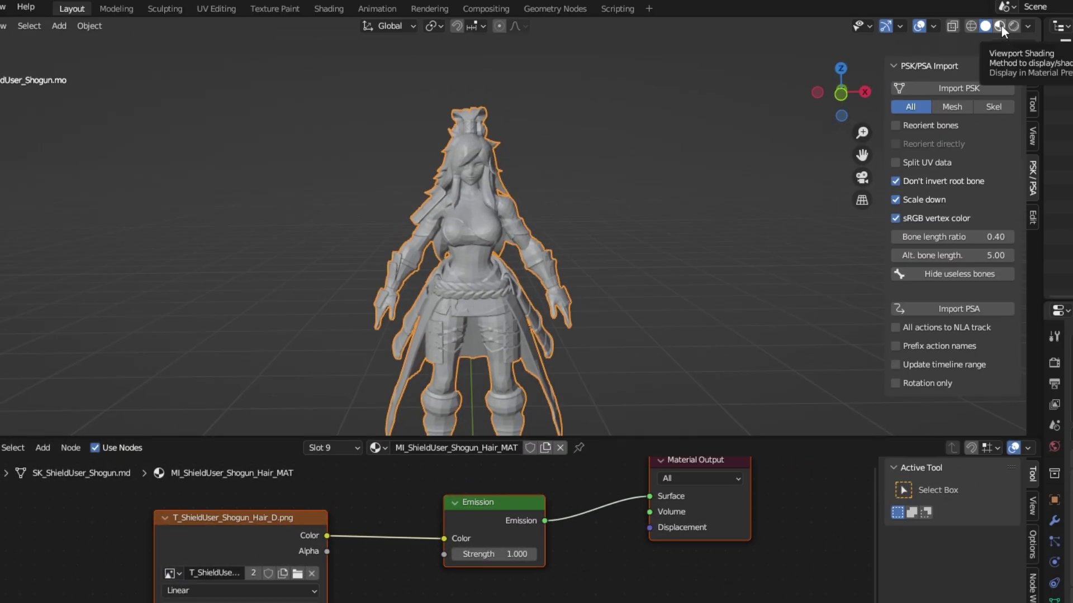
- Examine the textured character up close in Material Preview and Rendered shading, ending in an enlarged Material Preview viewport
click(999, 25)
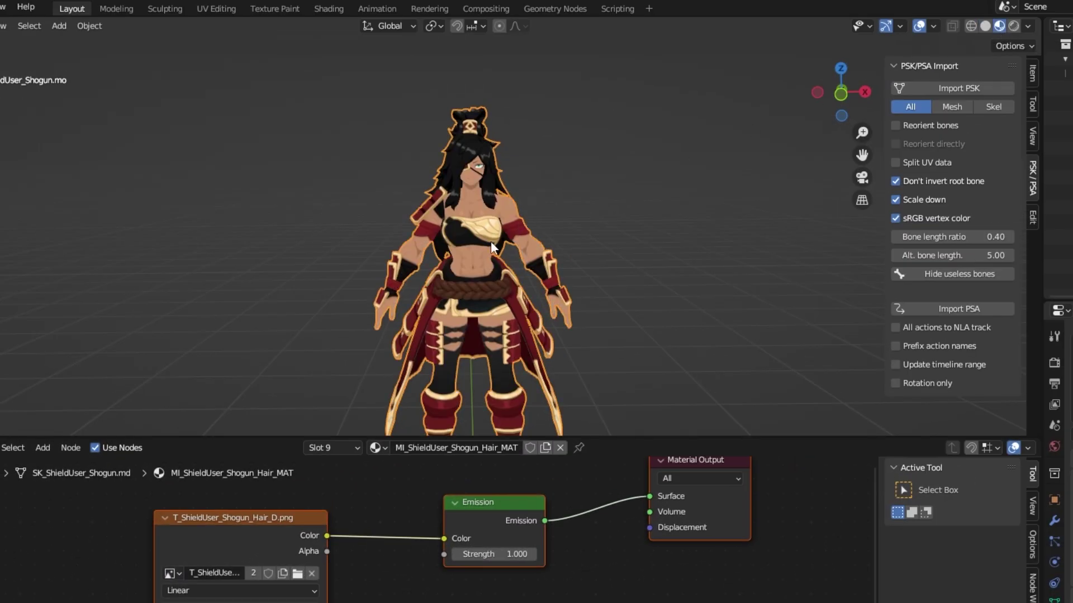
scroll(491, 245, up, 3)
middle_drag(505, 249, 585, 199)
click(1013, 26)
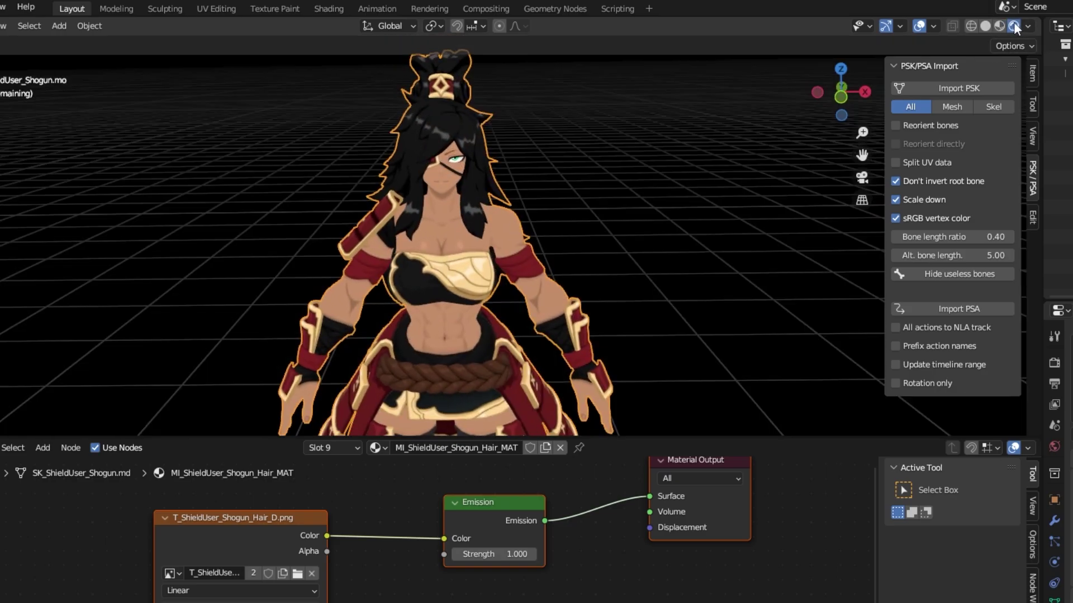
click(999, 25)
scroll(412, 180, up, 2)
middle_drag(412, 180, 453, 167)
scroll(447, 186, down, 3)
scroll(725, 164, up, 2)
scroll(725, 164, down, 2)
drag(300, 439, 301, 567)
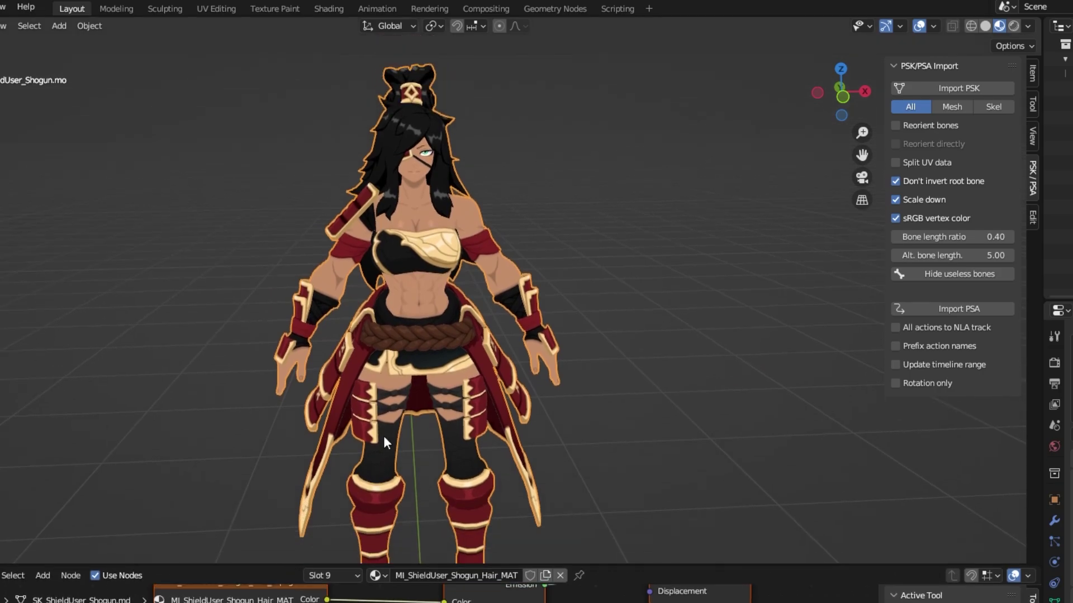
- Switch the viewport to Solid shading and make it display the mesh's color attribute
click(1026, 26)
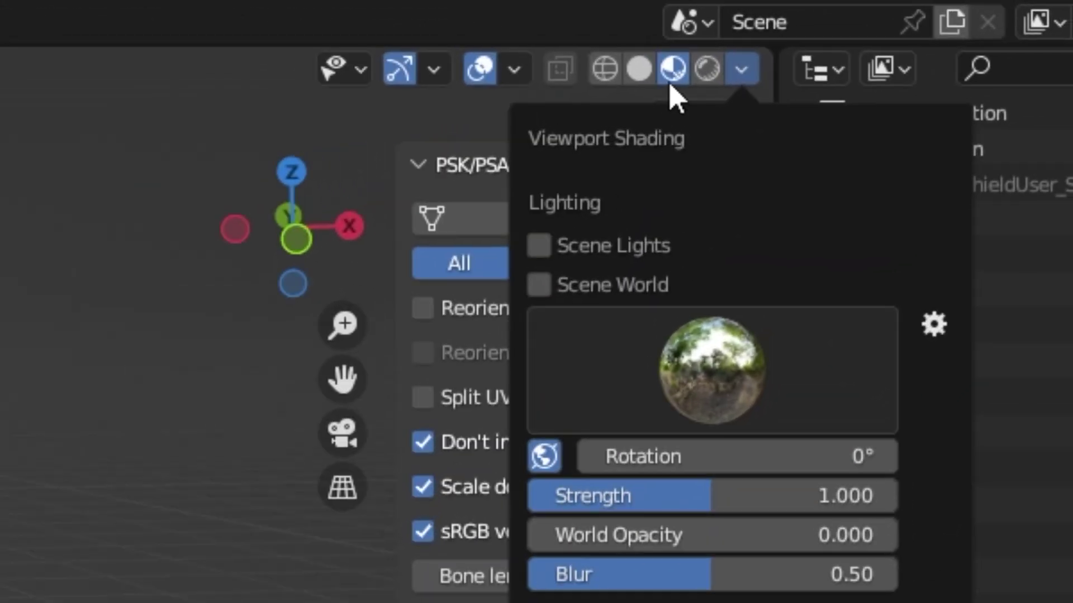
click(985, 26)
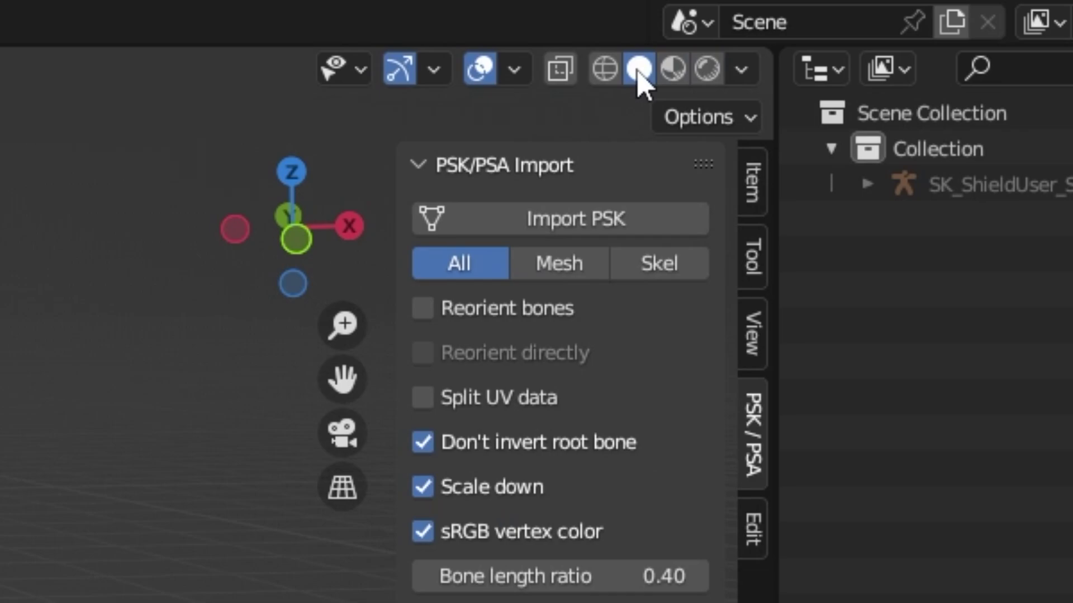
click(742, 70)
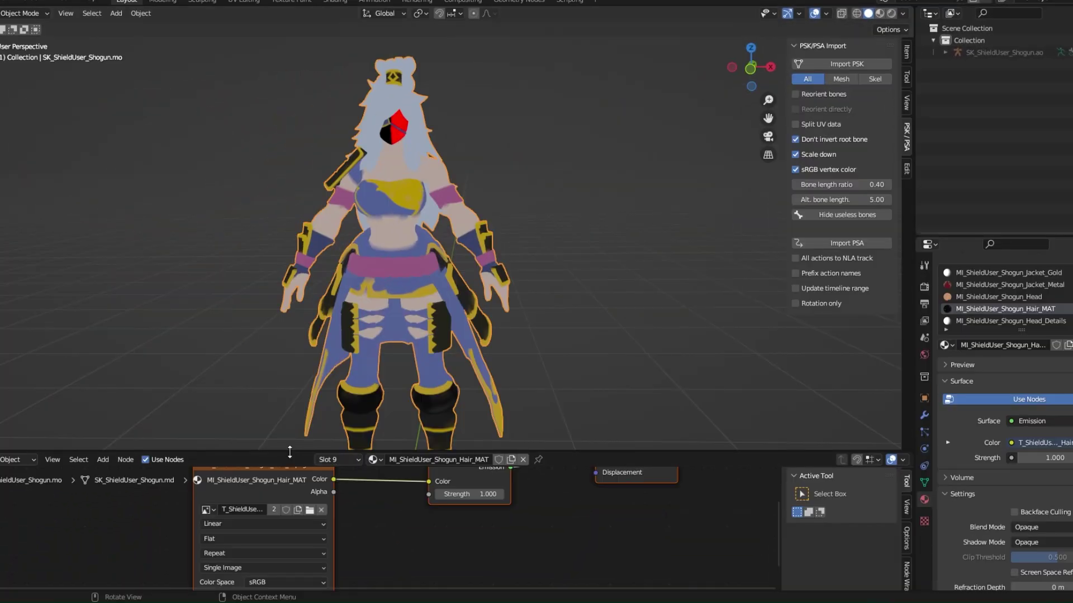
- Enlarge the Shader Editor area and set the render engine to Cycles
drag(289, 451, 289, 362)
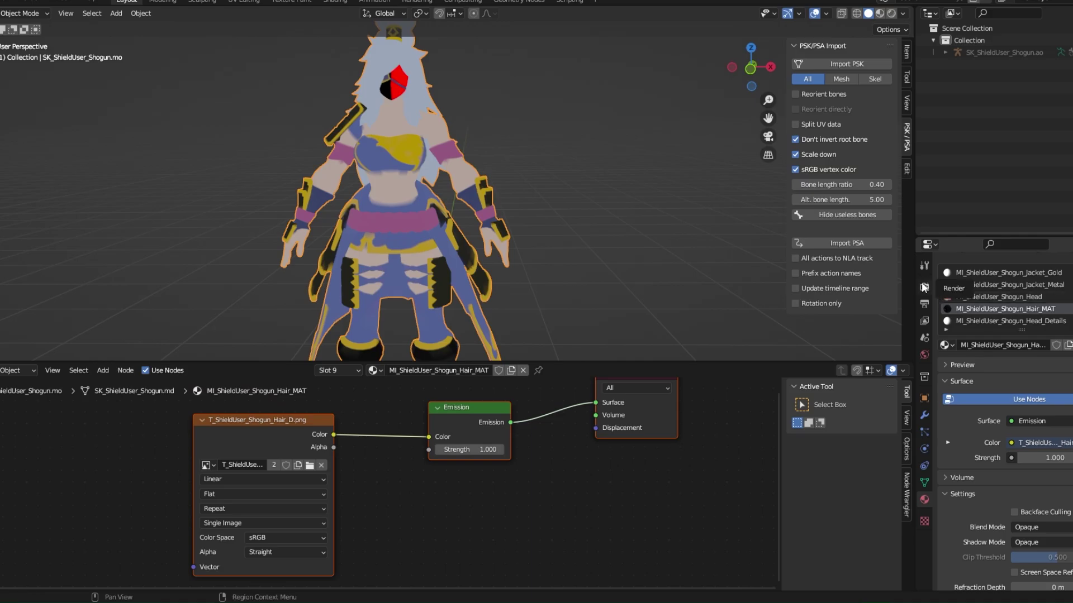
click(924, 287)
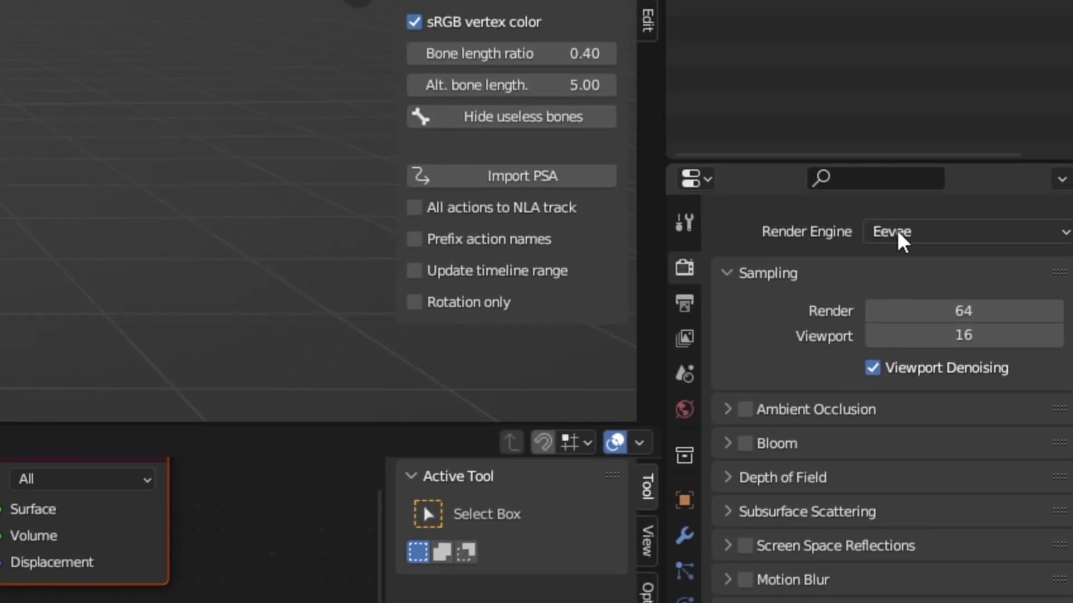
click(898, 233)
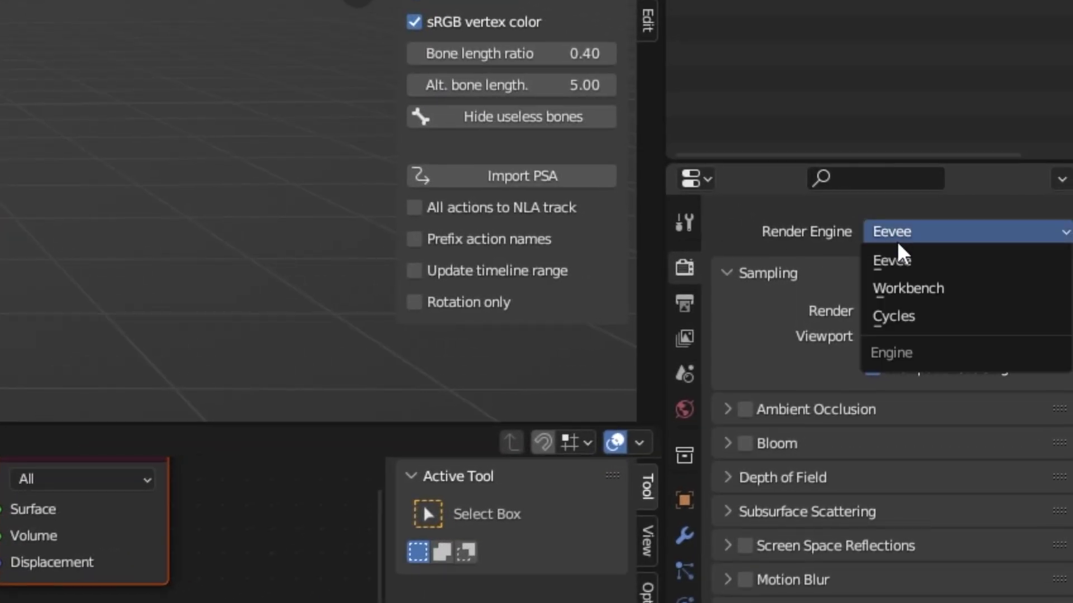
click(897, 314)
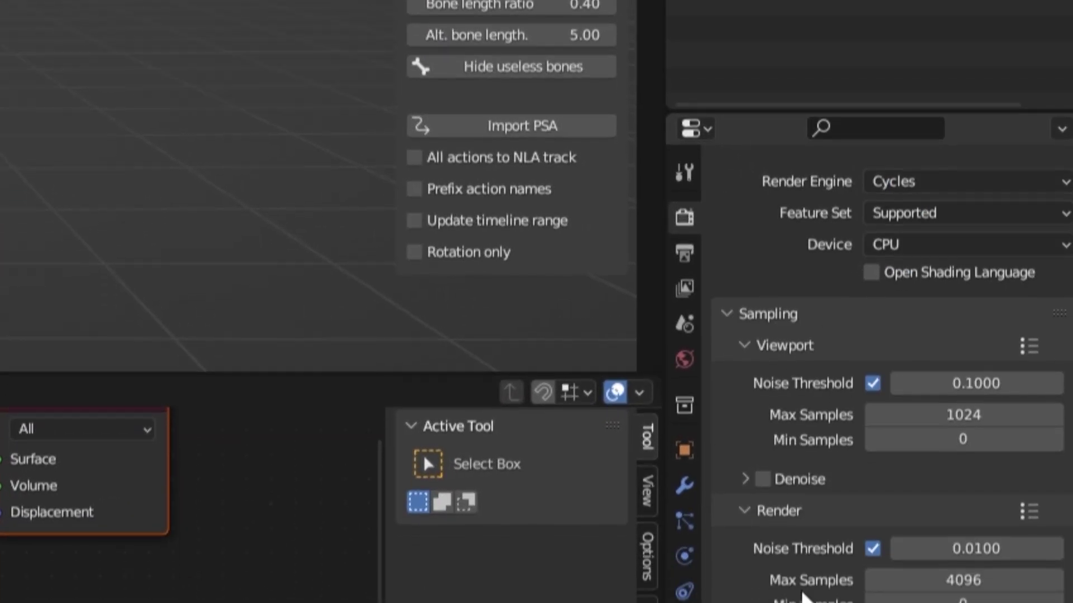
- Open the Cycles Bake settings and set the bake type to Emit
scroll(777, 597, down, 10)
scroll(779, 218, up, 3)
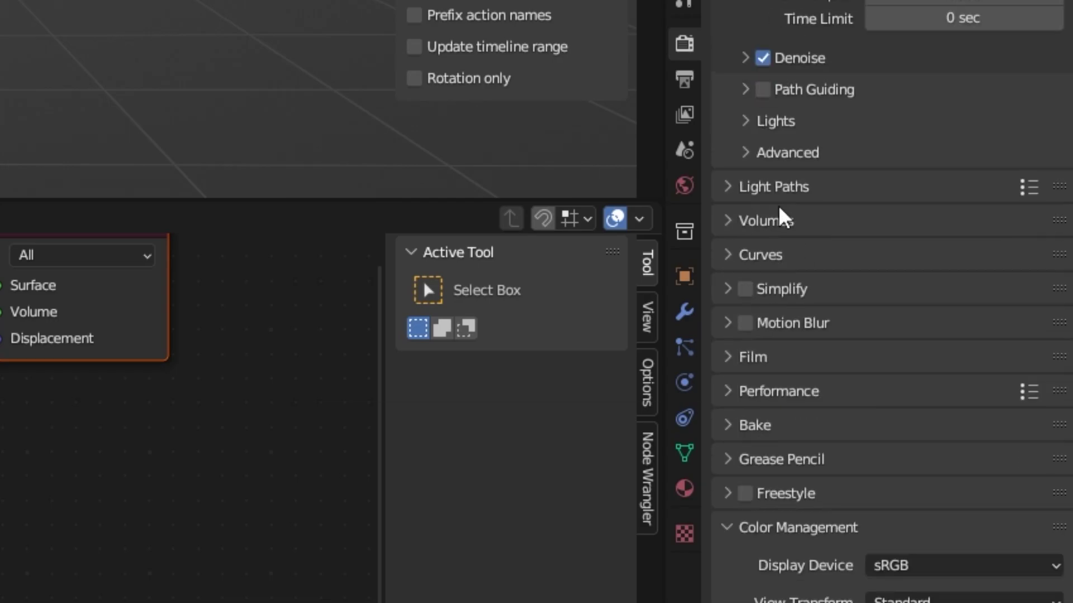
click(751, 426)
scroll(771, 412, down, 5)
click(921, 325)
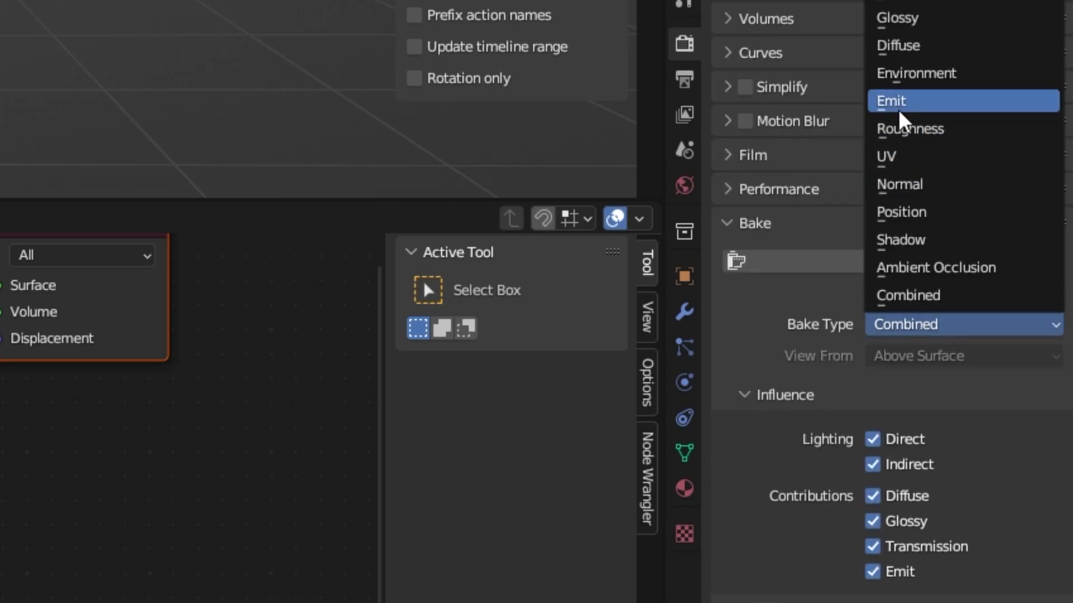
click(897, 102)
- Set the bake output target to Active Color Attribute and bake the textures onto the character mesh
scroll(801, 436, down, 5)
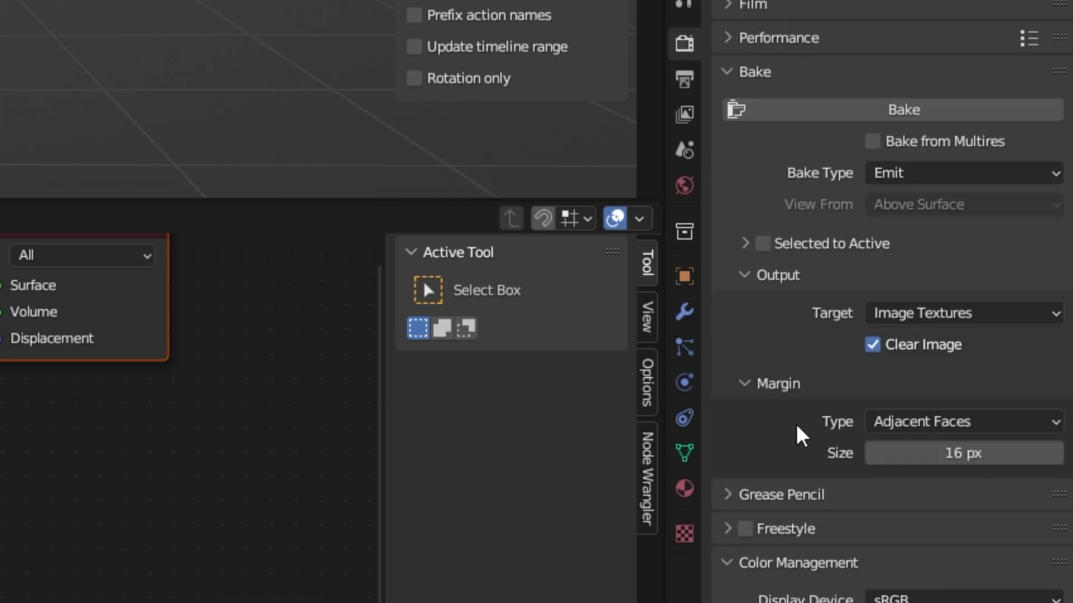
click(923, 314)
click(927, 370)
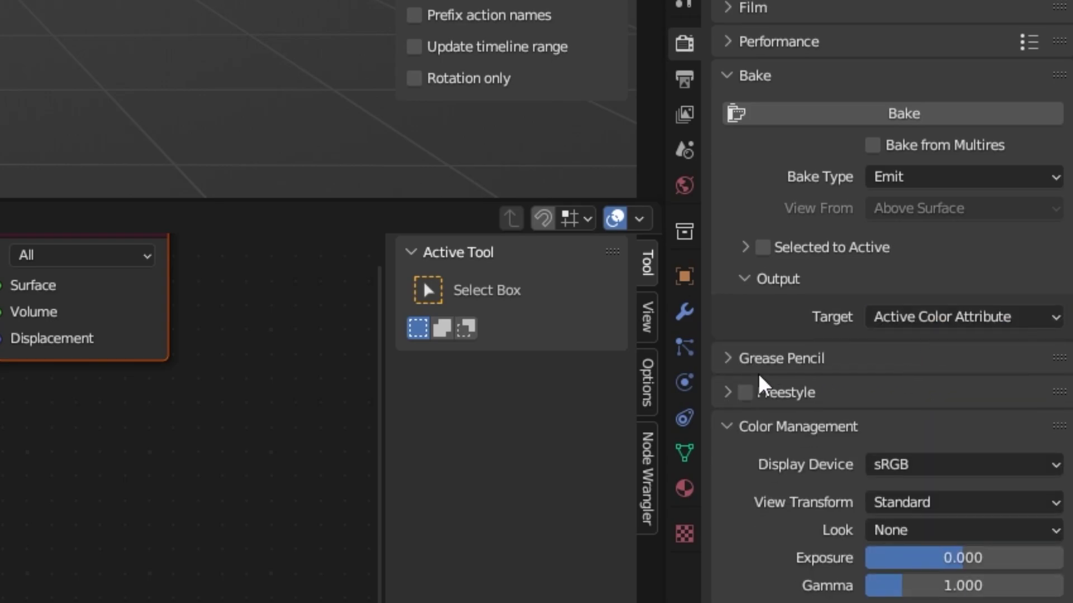
scroll(761, 384, up, 5)
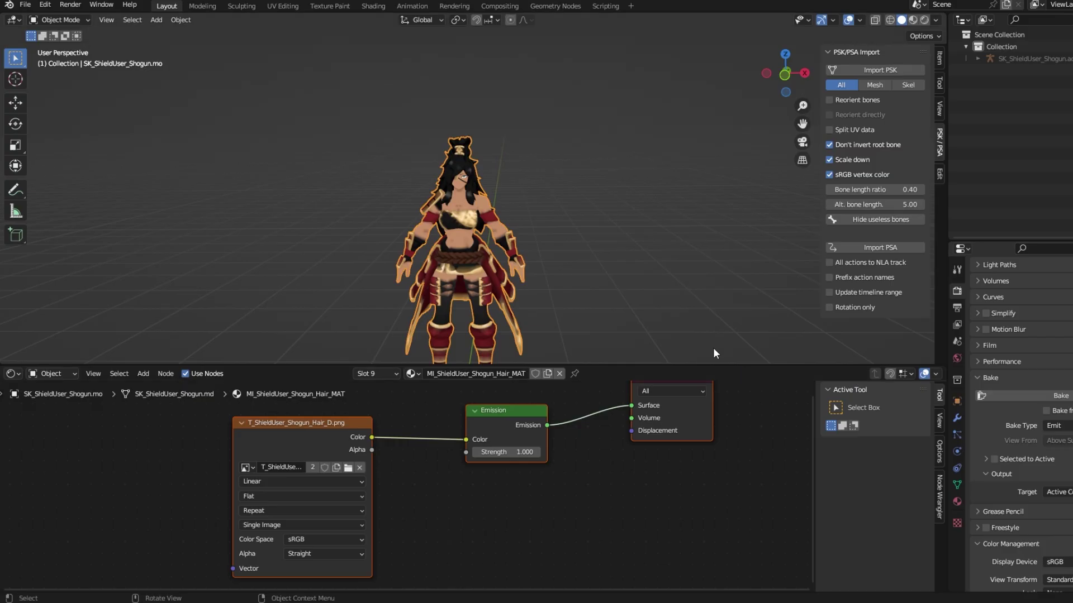
- Delete the geometry assigned to the MI_ShieldUser_Shogun_Head_Details material from the character mesh, returning to Object Mode when done
scroll(475, 286, up, 3)
middle_drag(475, 286, 398, 260)
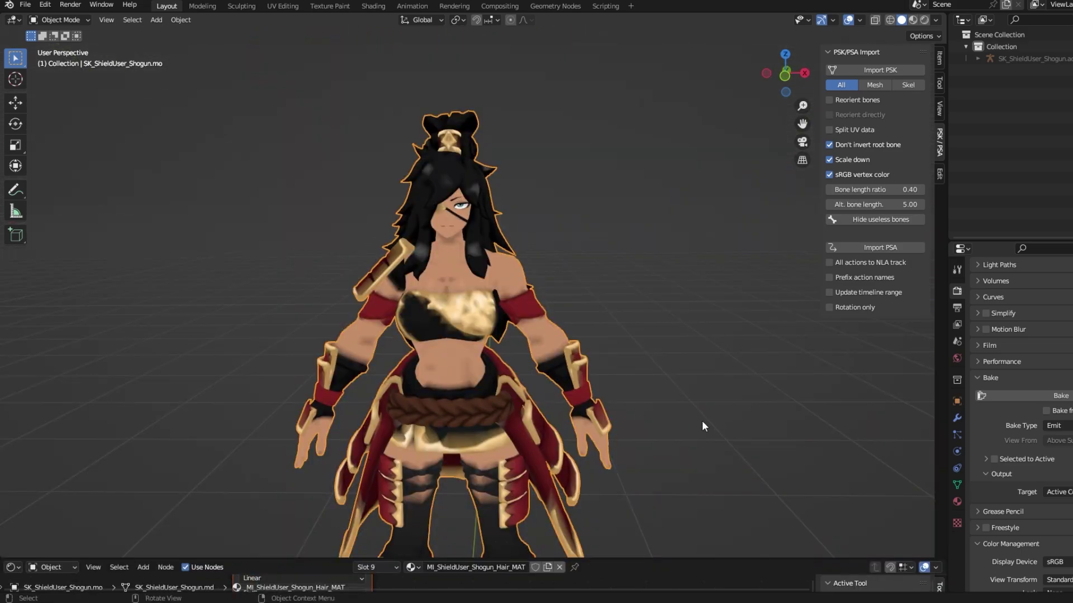
click(957, 502)
key(Tab)
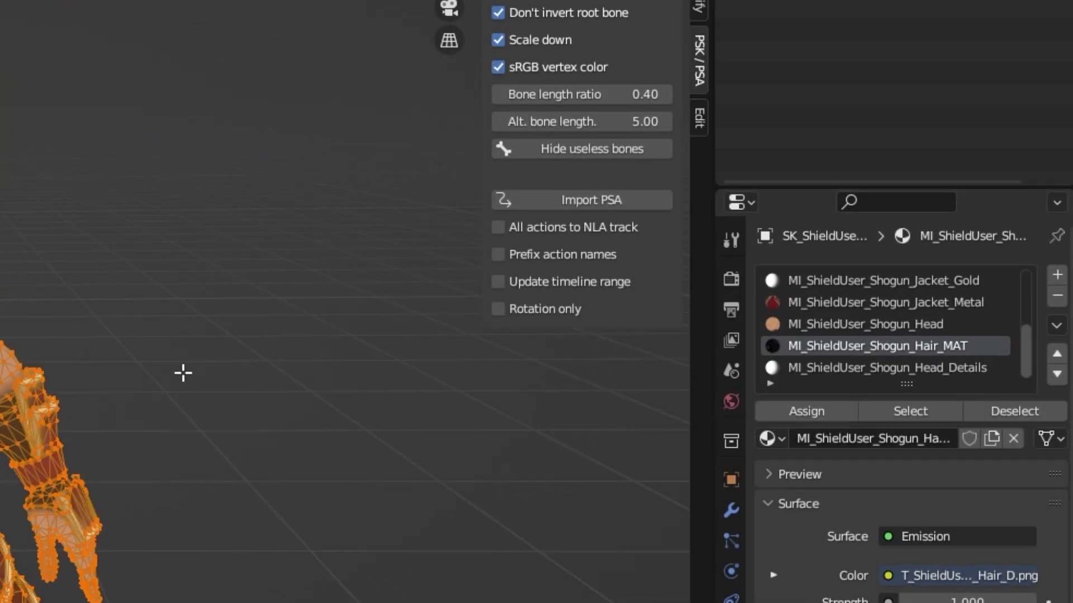
click(184, 373)
click(927, 369)
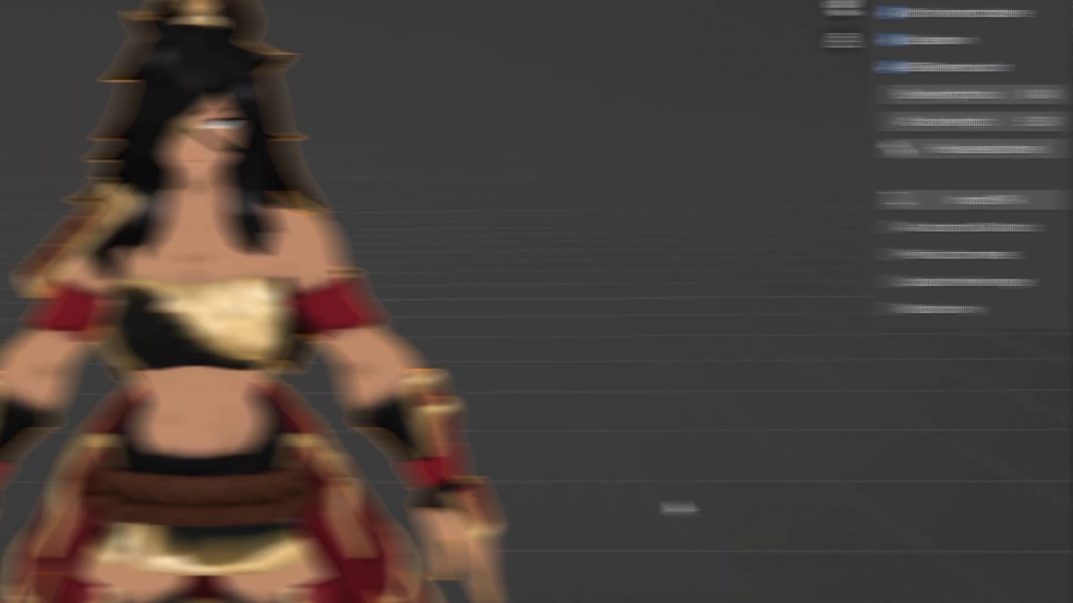
key(a)
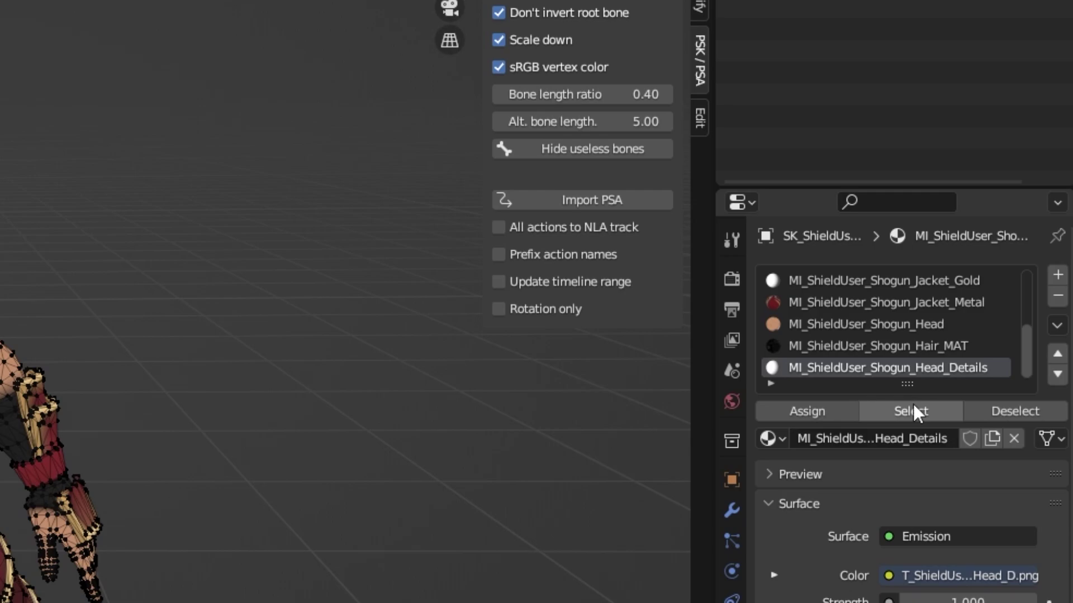
click(912, 408)
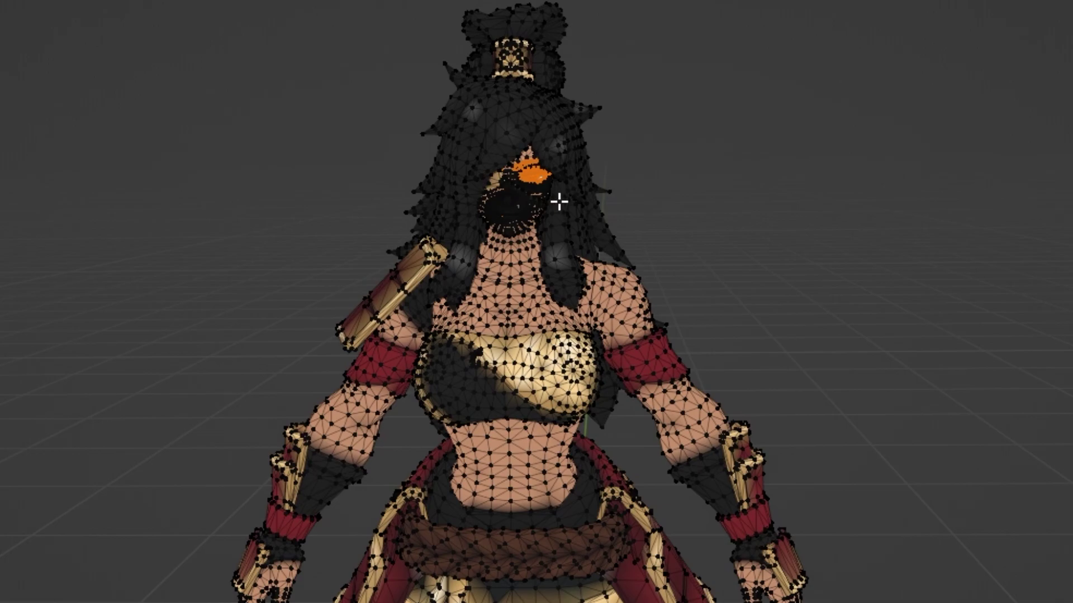
key(x)
click(559, 203)
key(Tab)
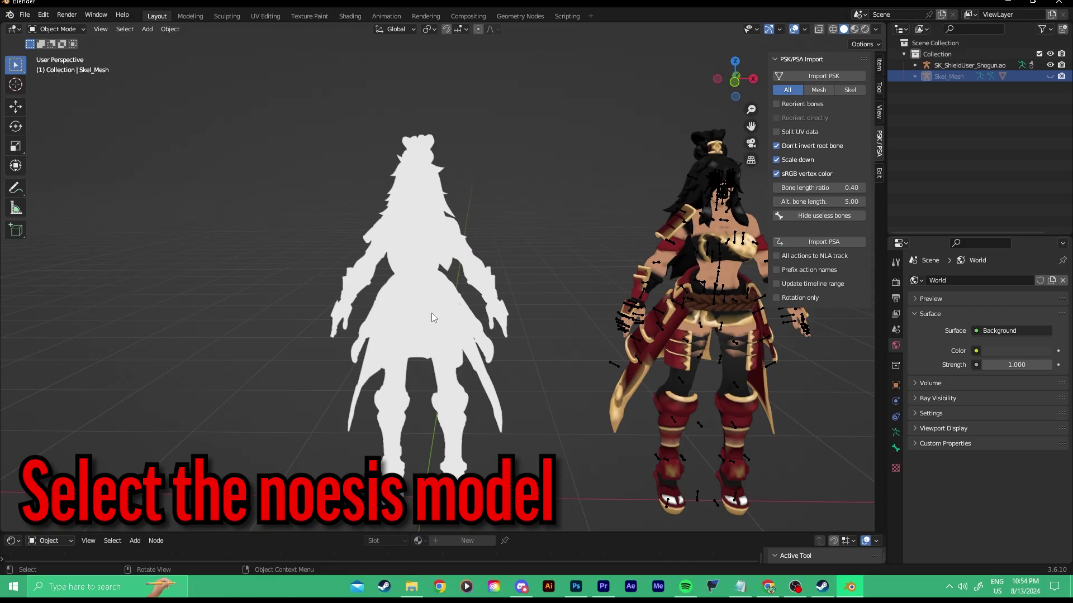
- Add a Data Transfer modifier to the white Noesis mesh0, with the baked Shogun mesh as source and face corner colors as transferred data
click(431, 314)
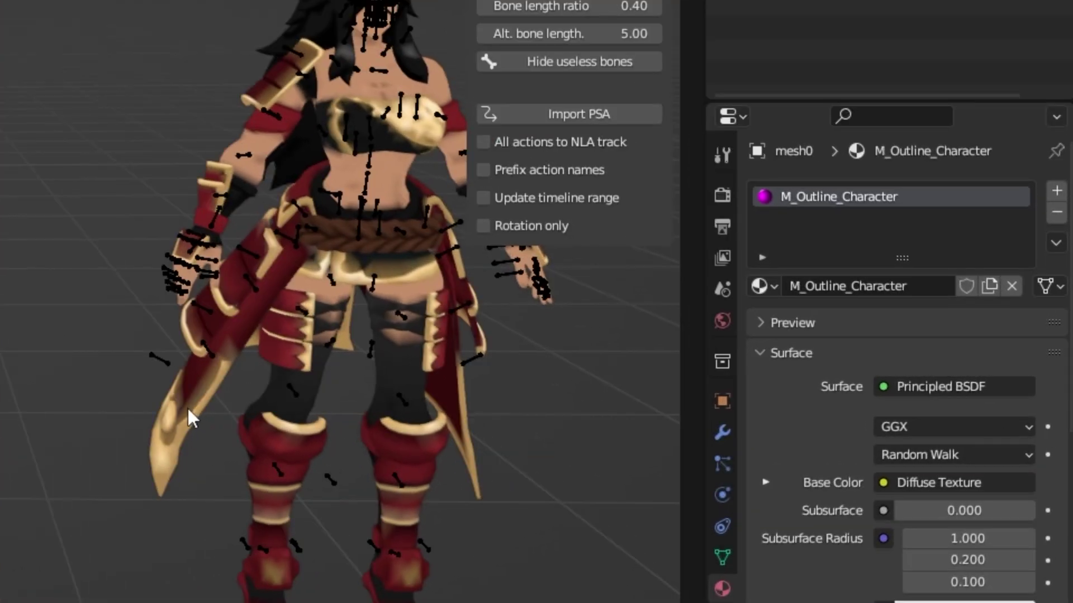
click(723, 432)
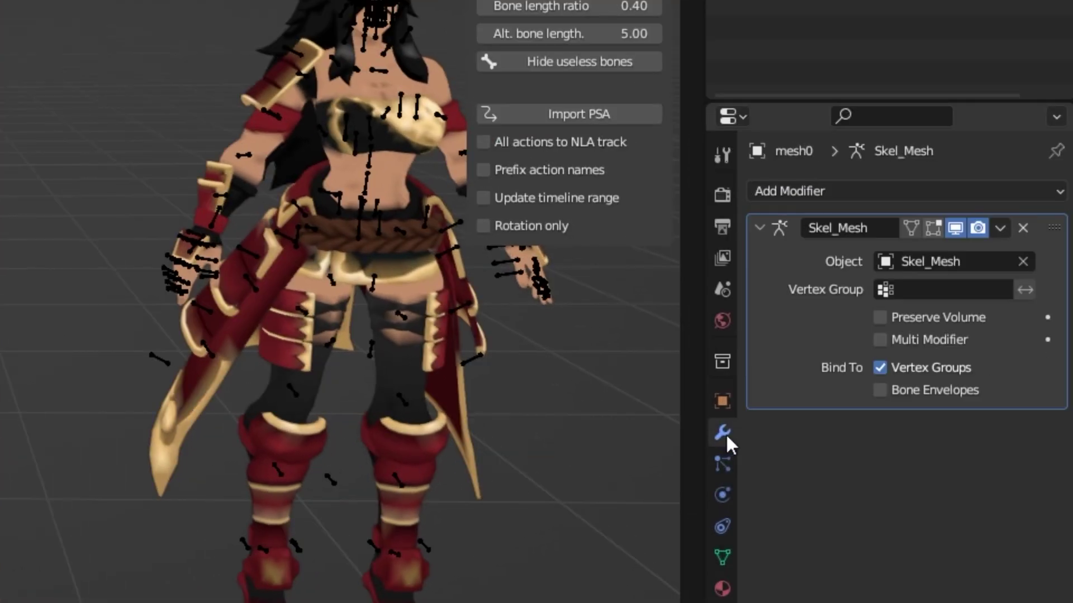
click(840, 196)
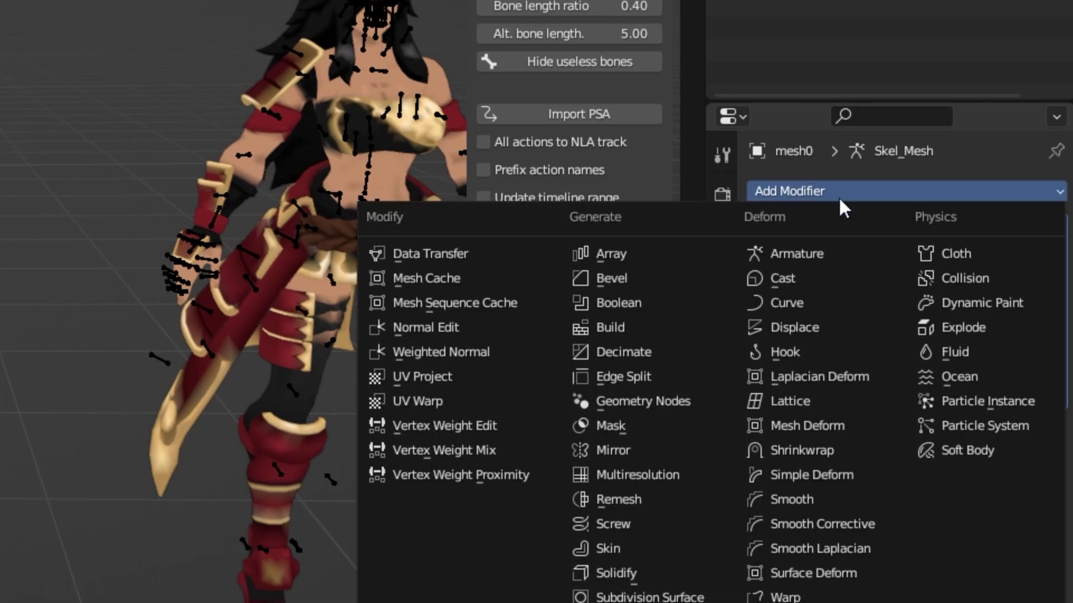
key(d)
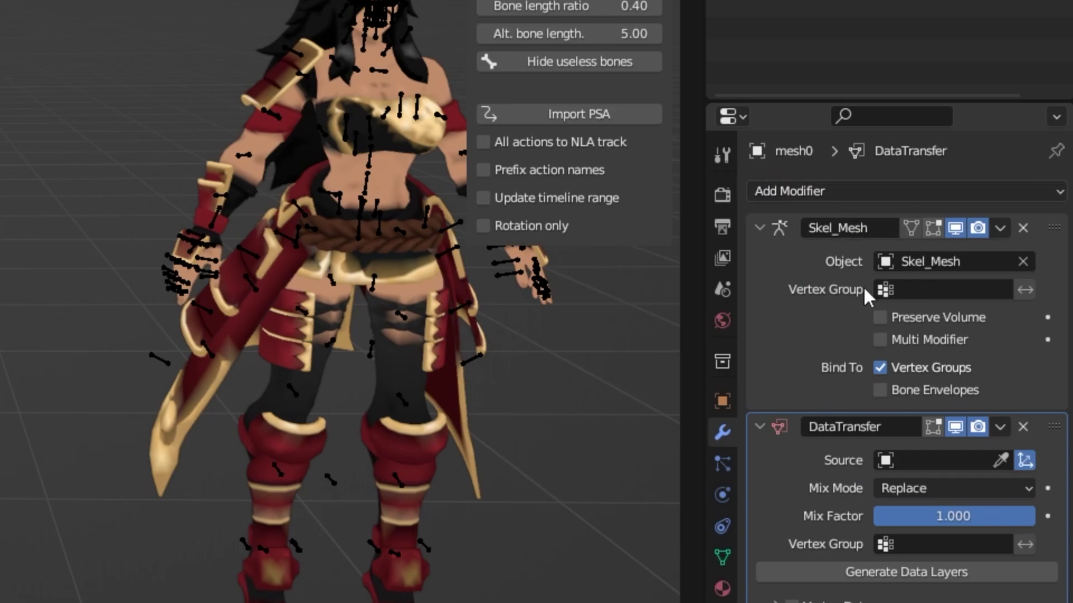
click(1000, 460)
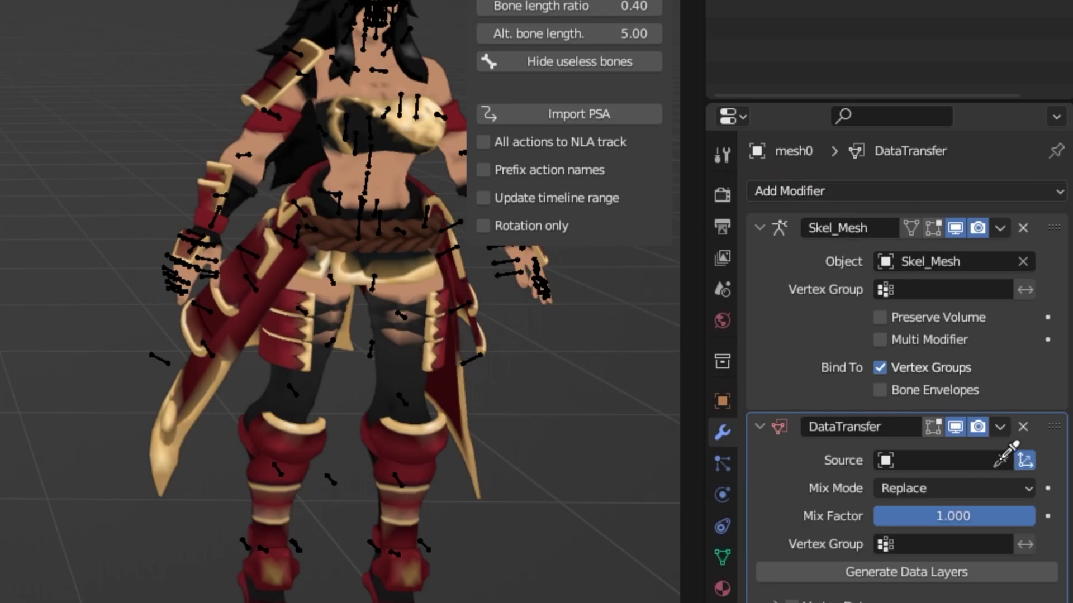
click(387, 141)
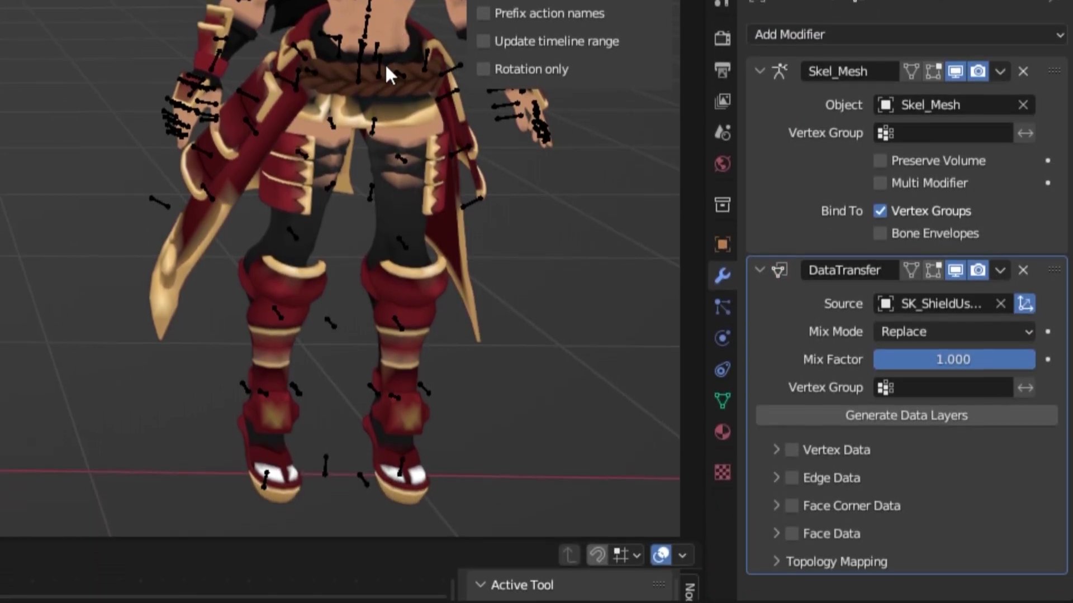
click(776, 499)
scroll(805, 480, down, 4)
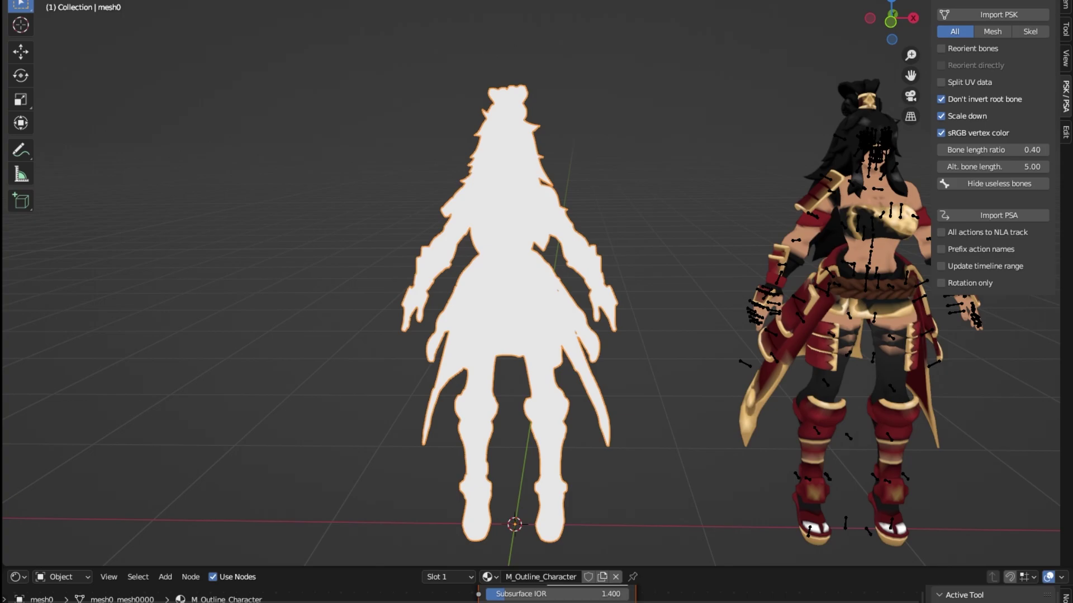
- Copy mesh0's X rotation of 0.000006° to the baked Shogun mesh
click(1051, 314)
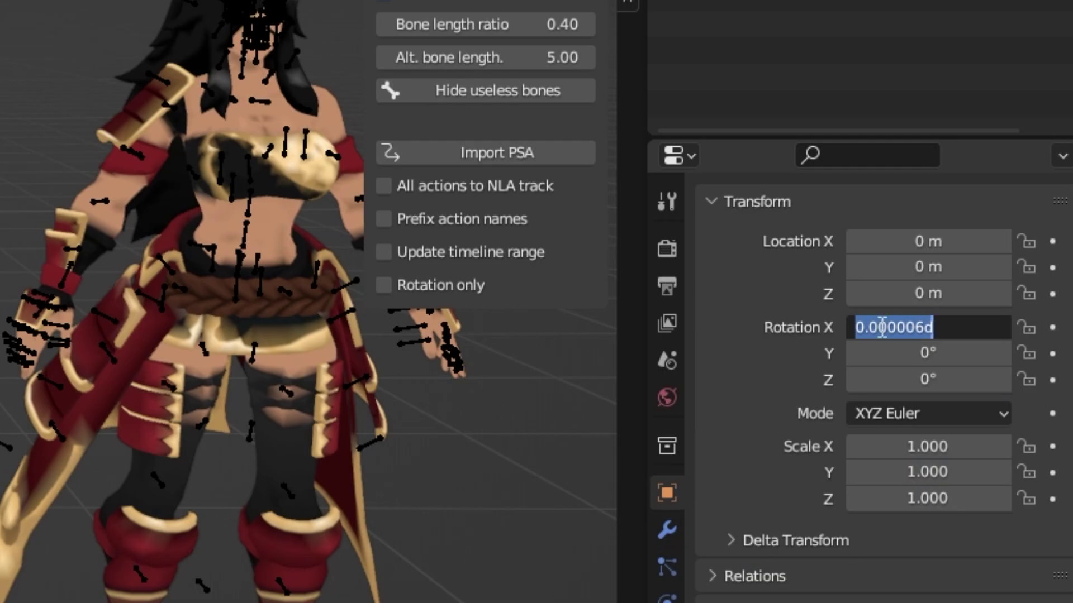
click(96, 426)
click(191, 450)
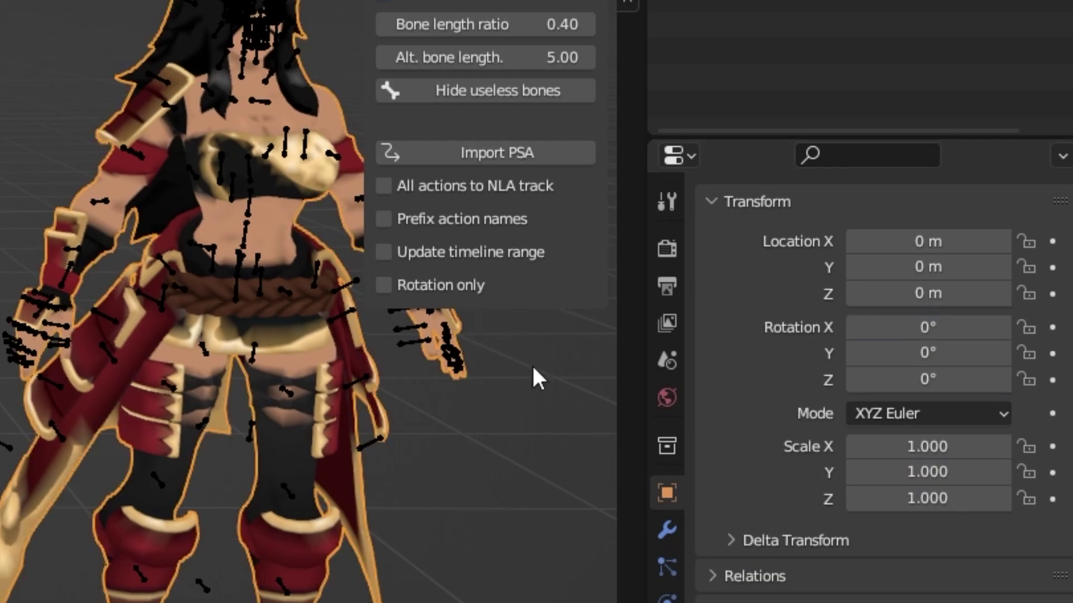
click(890, 329)
key(Return)
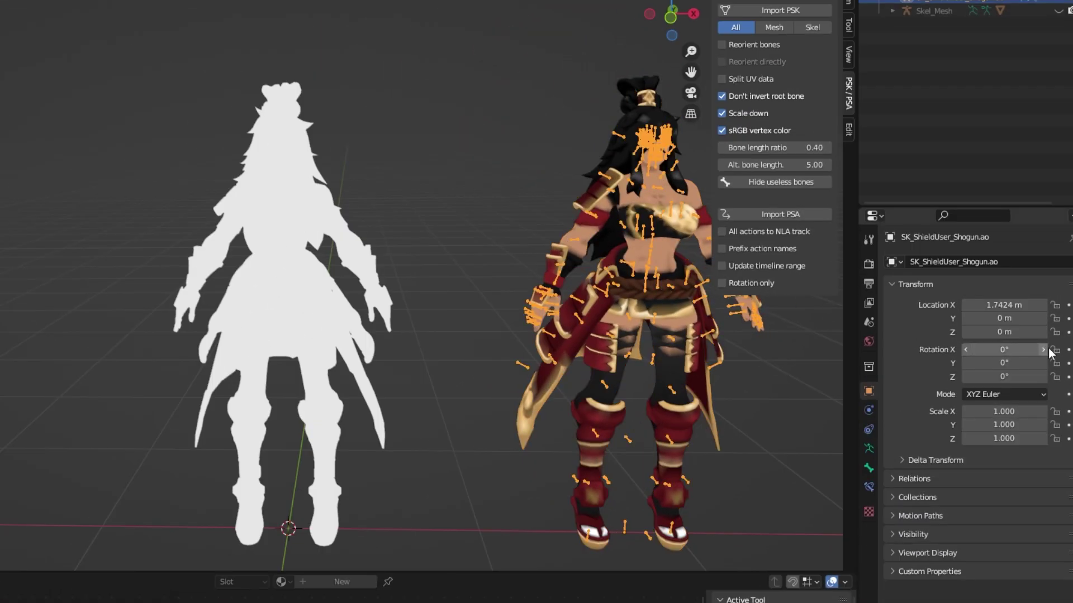
- Set the X location of the SK_ShieldUser_Shogun.ao armature to 0 m so both models overlap
click(1014, 305)
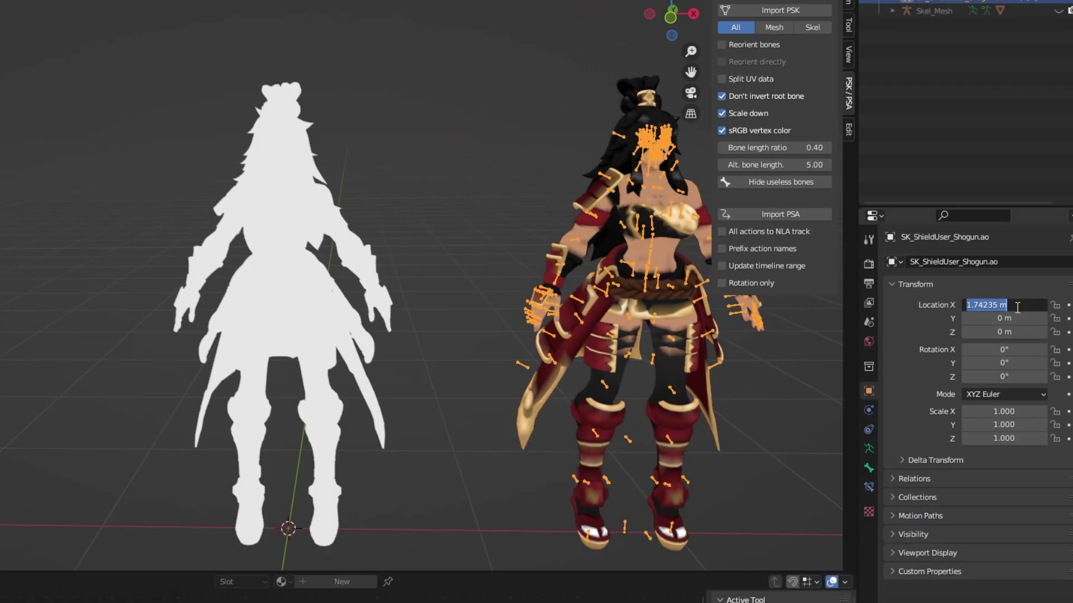
text(0)
key(Return)
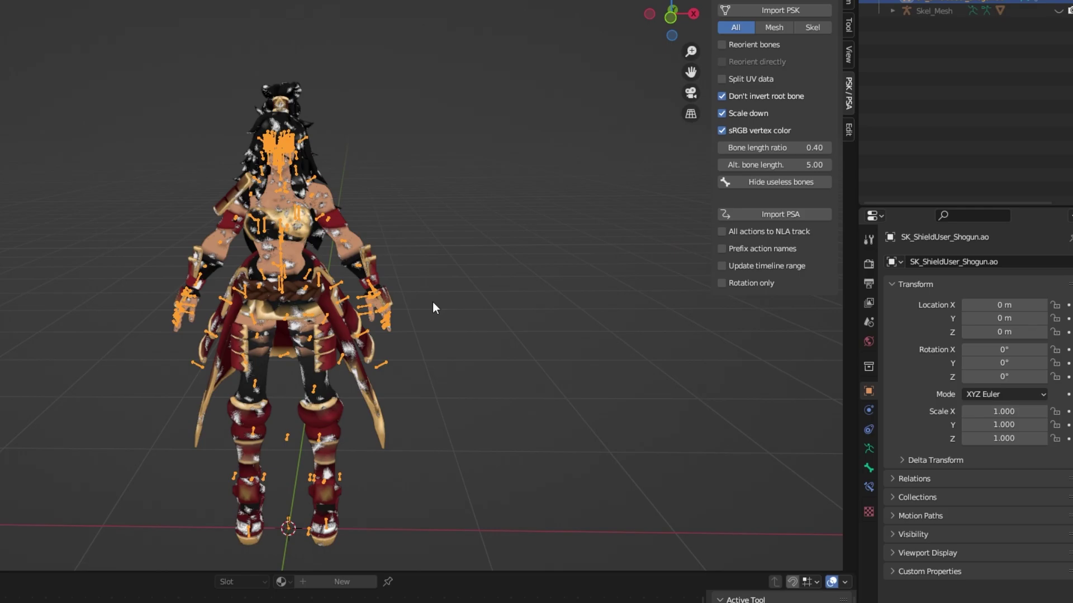
- Select mesh0 and apply its Data Transfer modifier, keeping the Skel_Mesh armature modifier
click(359, 257)
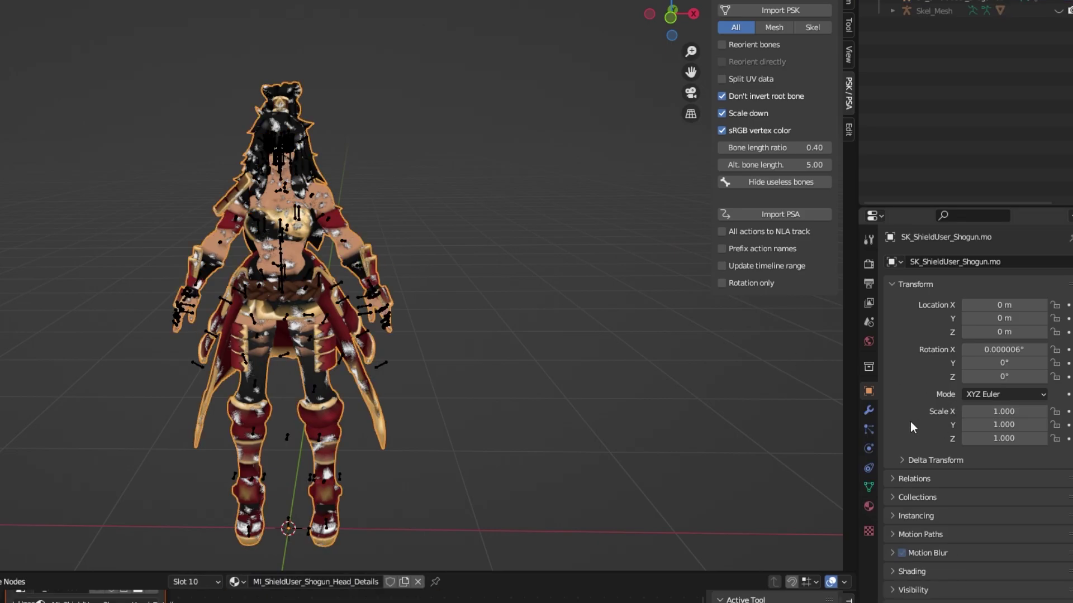
click(868, 410)
click(372, 262)
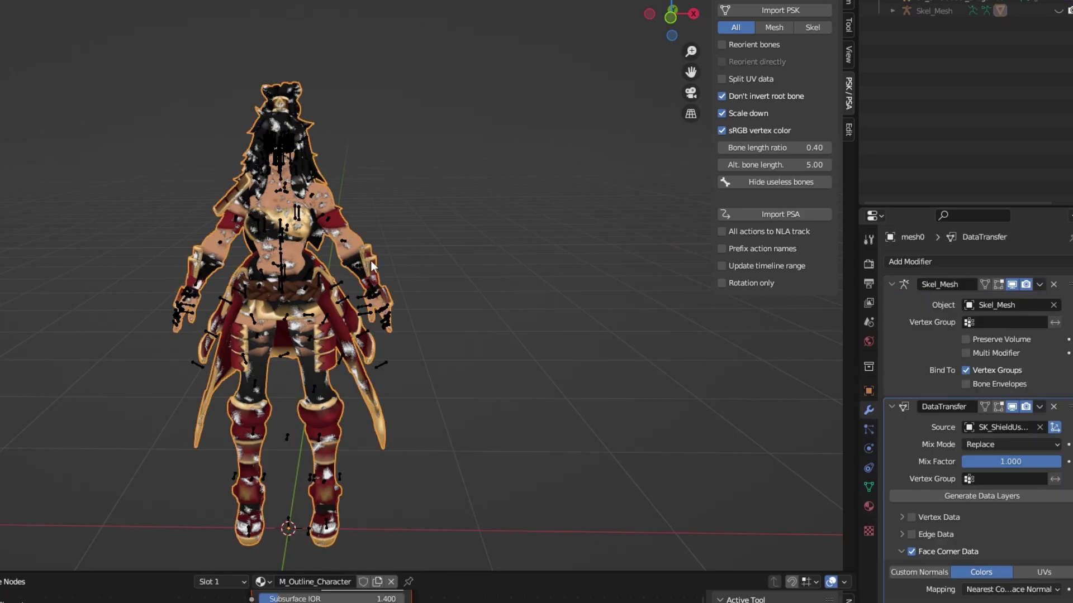
scroll(923, 451, down, 3)
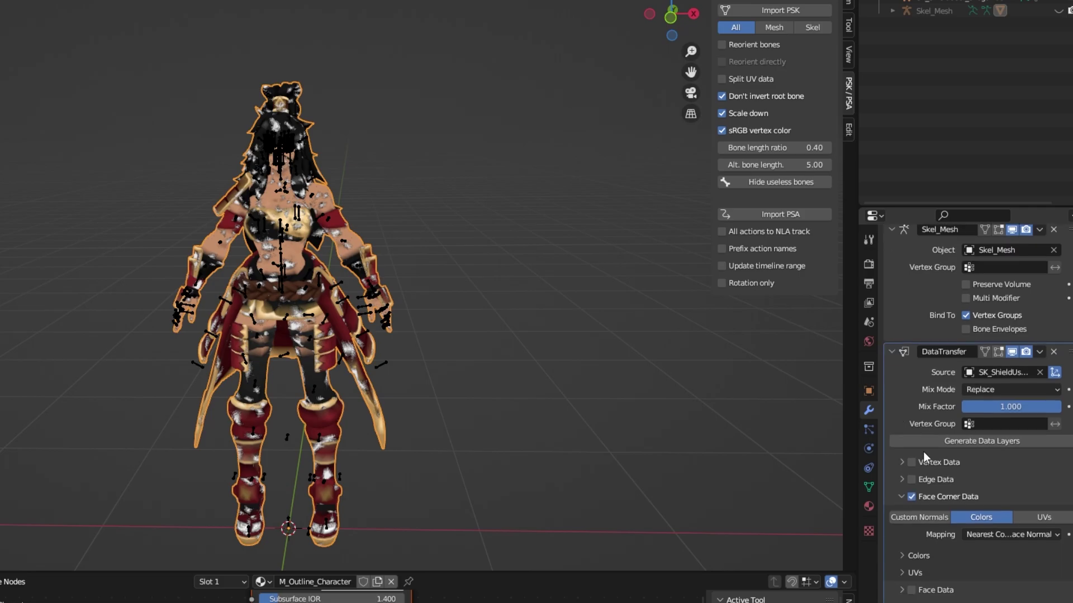
scroll(947, 294, up, 3)
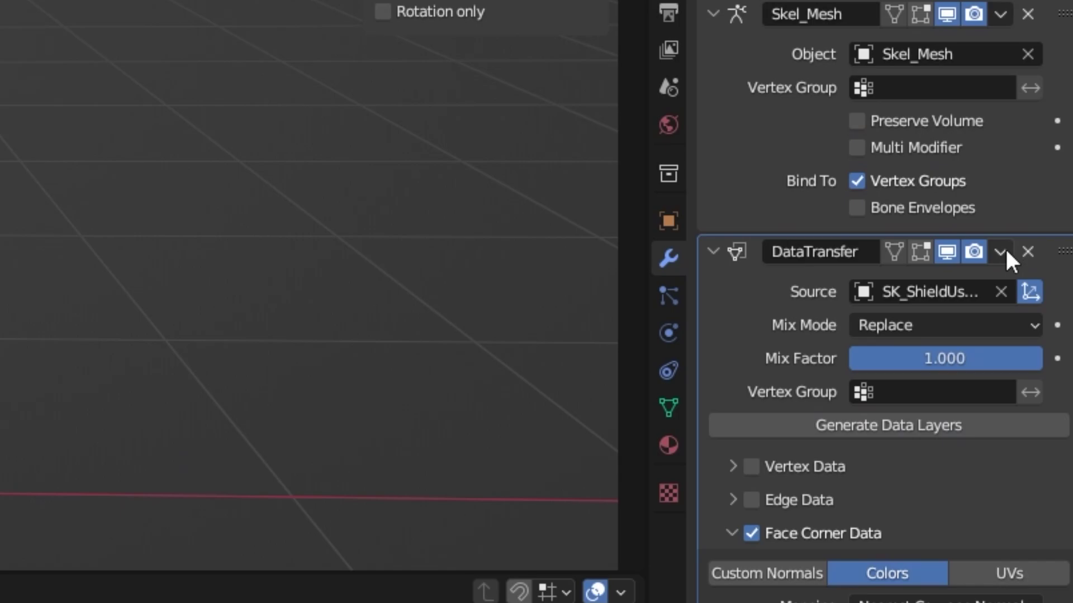
click(1000, 252)
click(889, 281)
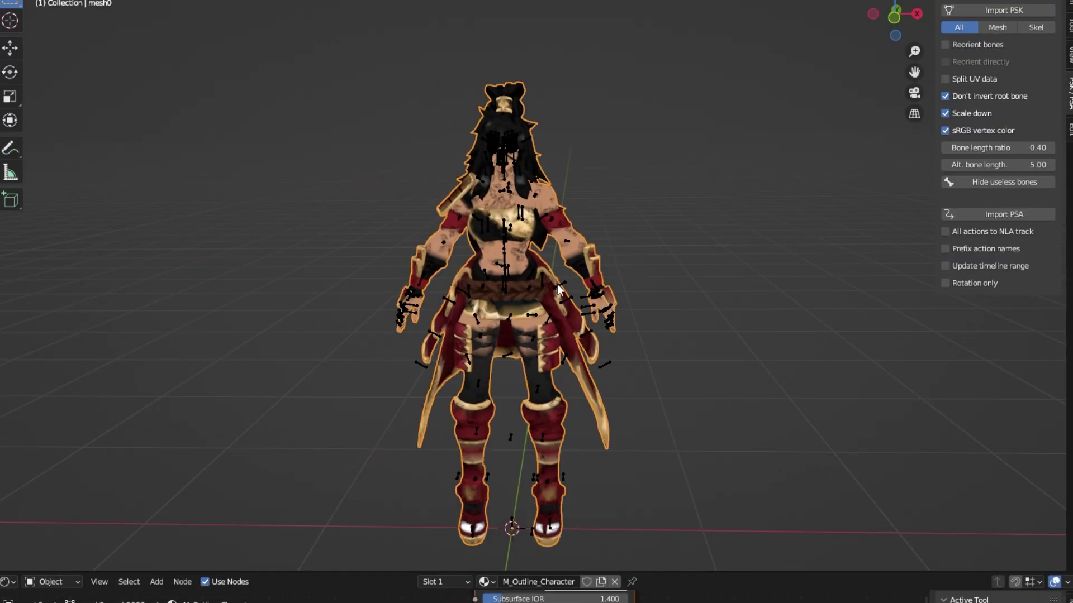
- Move the SK_ShieldUser_Shogun.ao armature along the X axis until its model stands beside mesh0
click(556, 285)
key(g)
key(x)
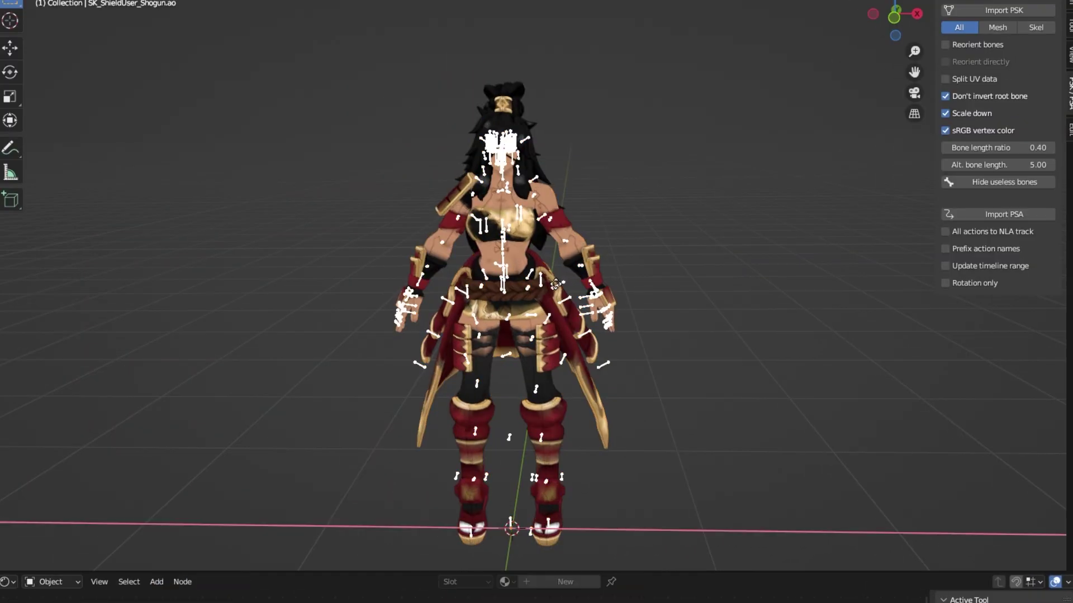
click(844, 284)
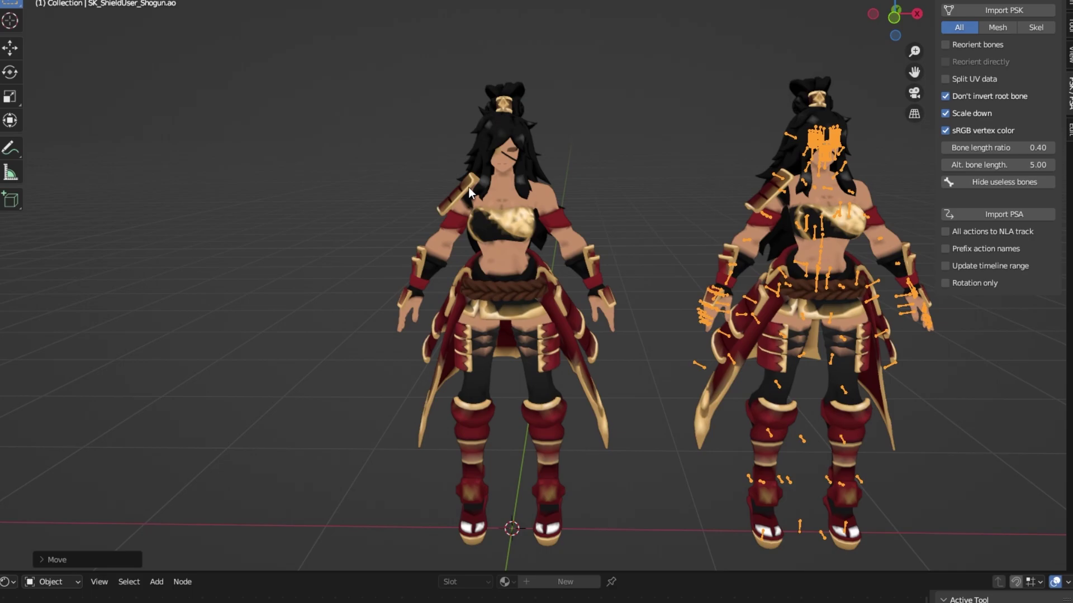
- Delete the original SK_ShieldUser_Shogun model together with its armature, leaving only the colored Noesis model
mouse_move(468, 187)
middle_down()
mouse_move(631, 190)
mouse_move(452, 203)
mouse_move(468, 197)
middle_up()
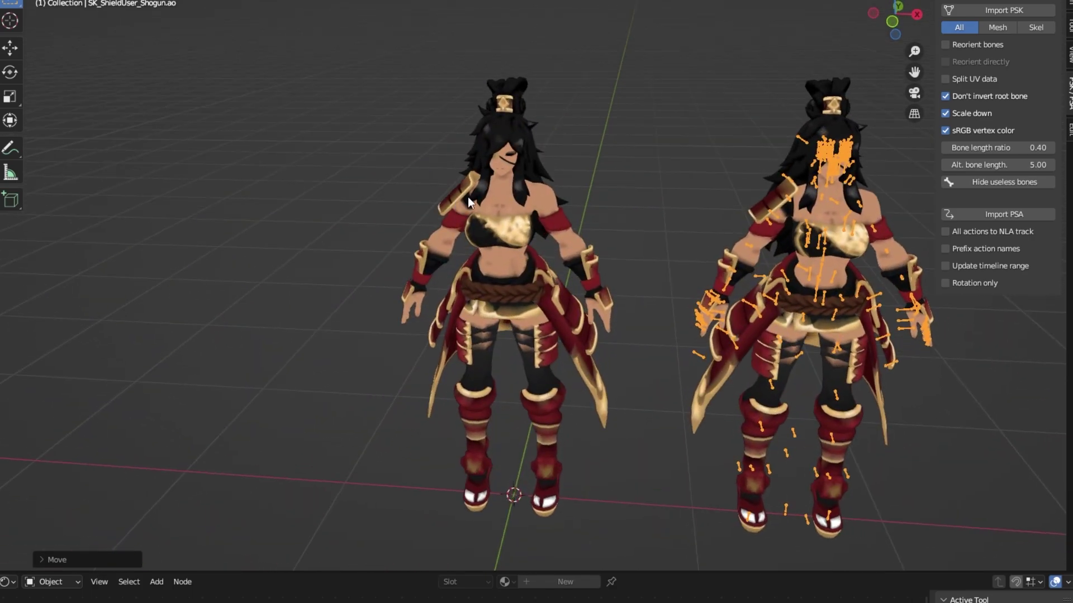
scroll(639, 156, up, 3)
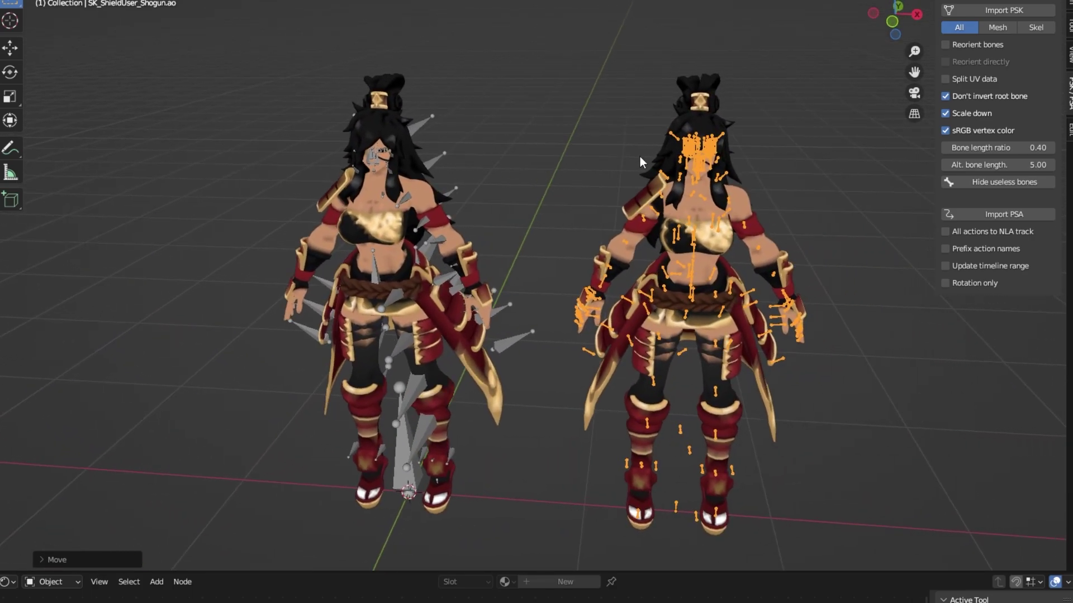
drag(618, 115, 811, 247)
key(x)
click(809, 247)
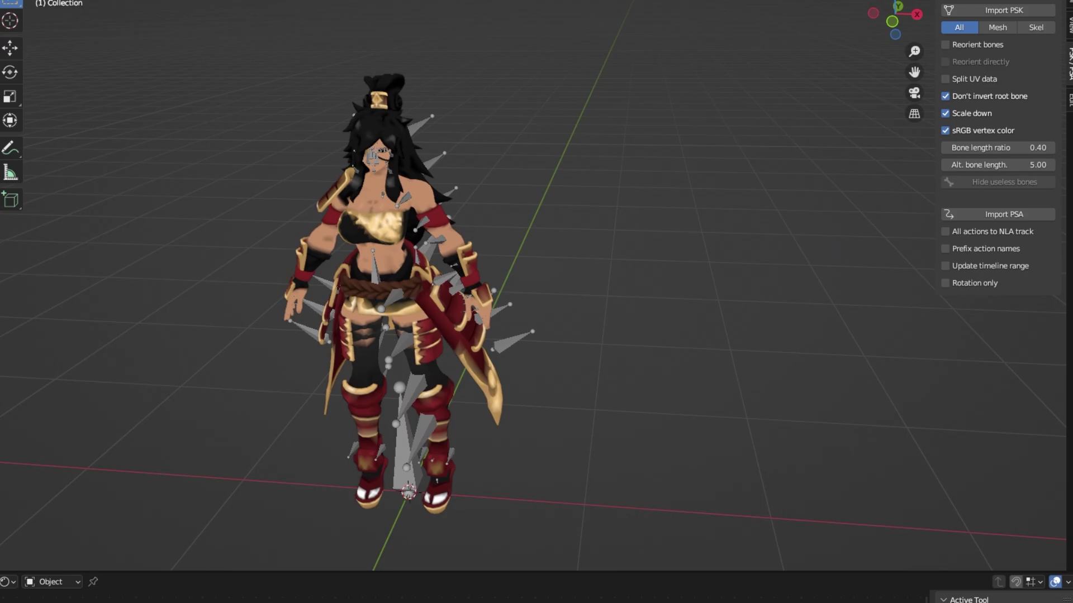
click(377, 187)
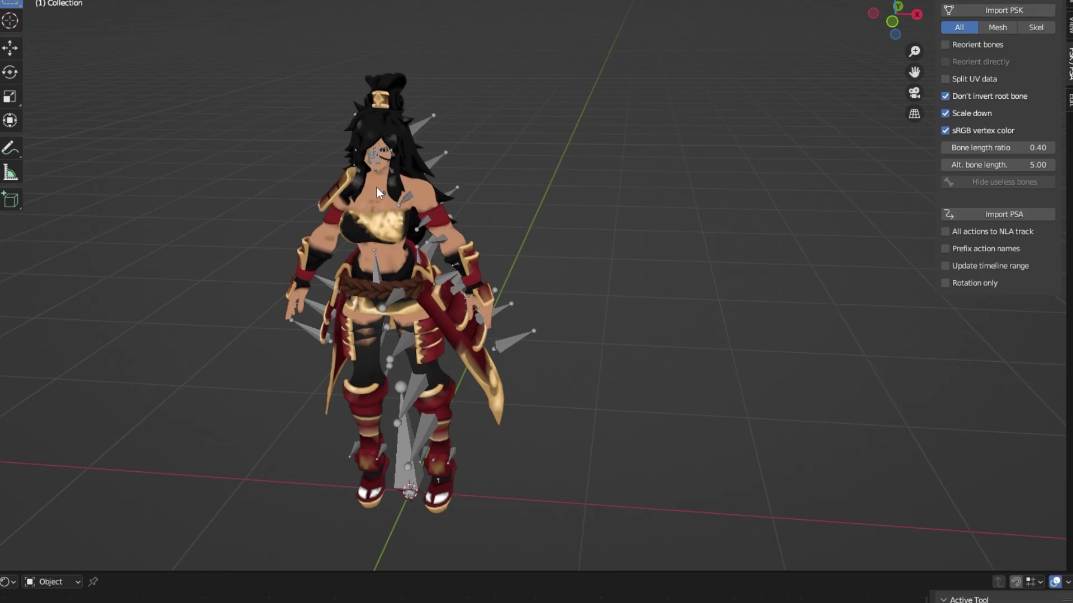
shift+middle_drag(377, 187, 541, 193)
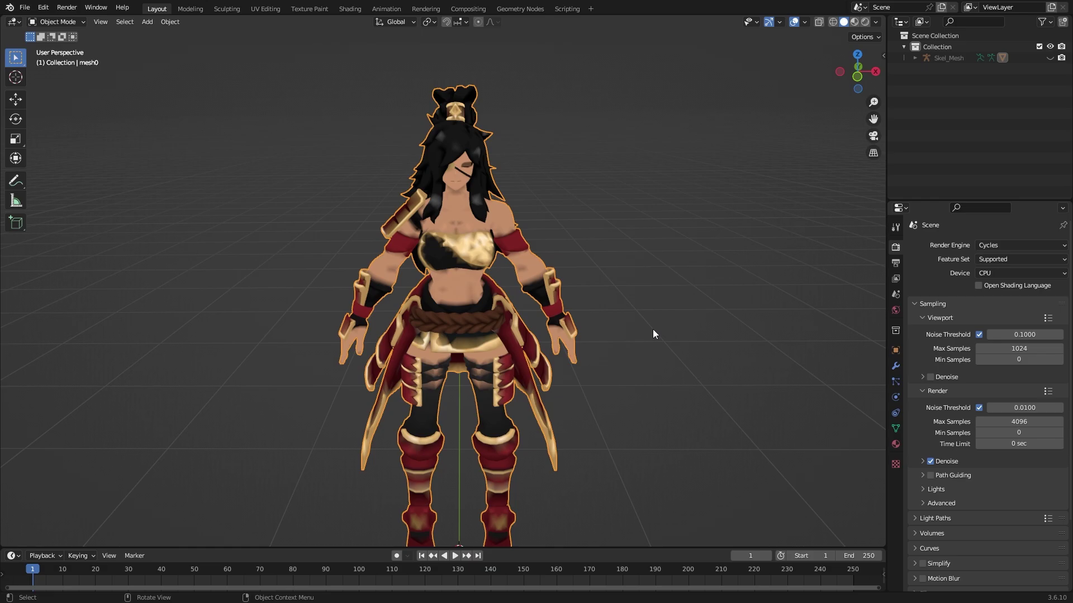
- In Edit Mode with face selection, pick a discolored face behind the gold-trimmed leg armor and select the matching faces by color
key(Tab)
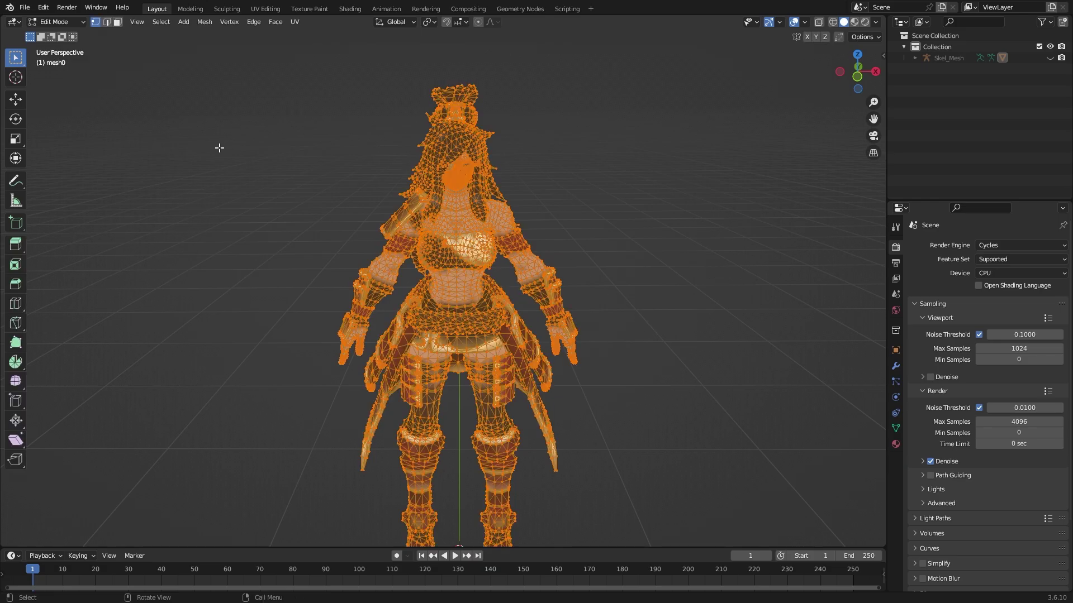
key(alt+a)
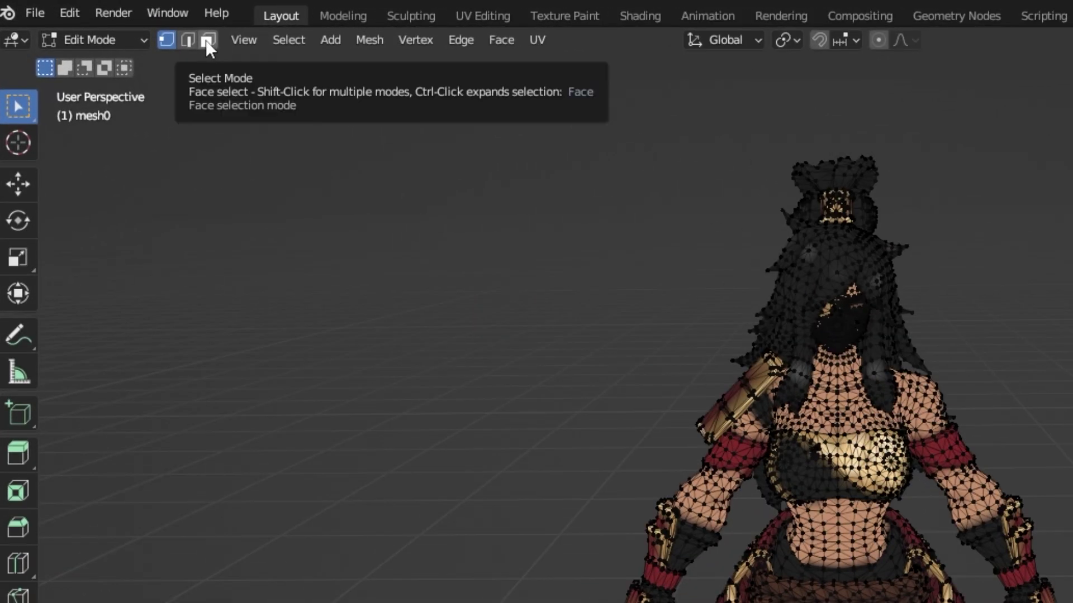
click(126, 23)
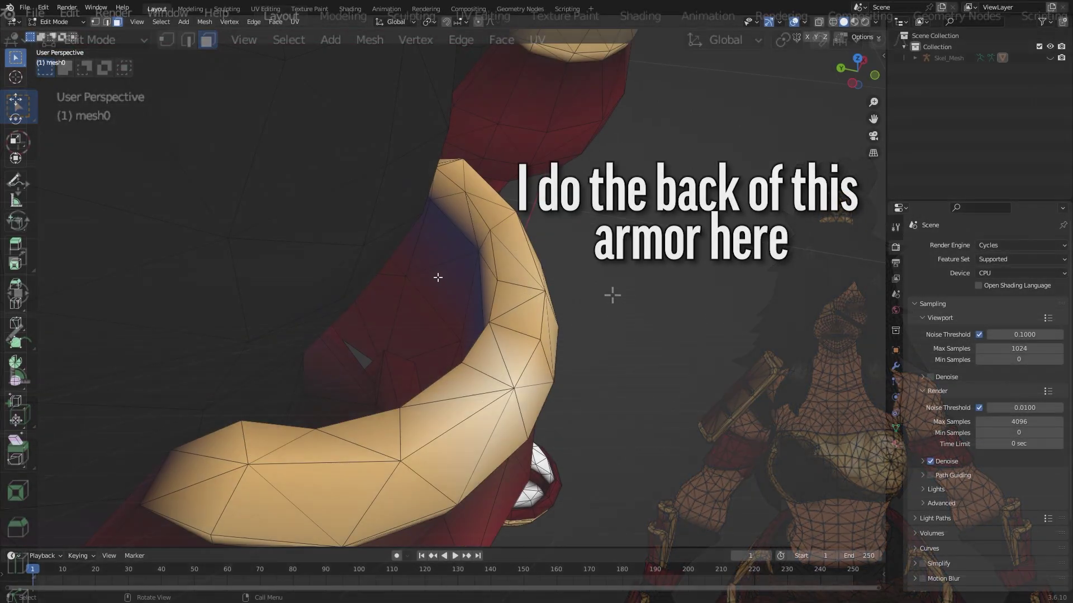
click(444, 279)
right_click(444, 281)
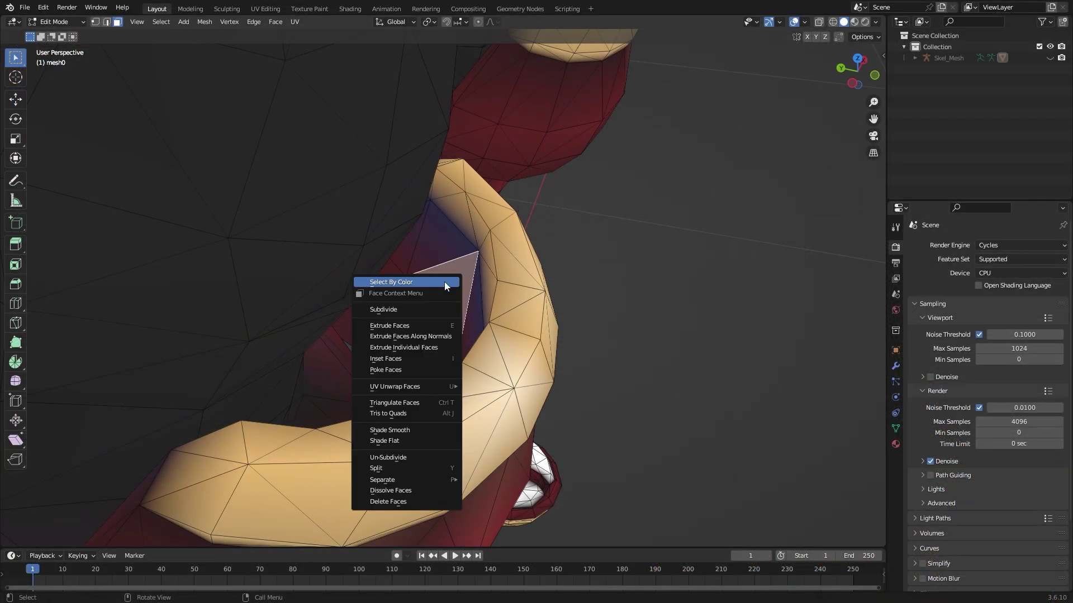
click(445, 281)
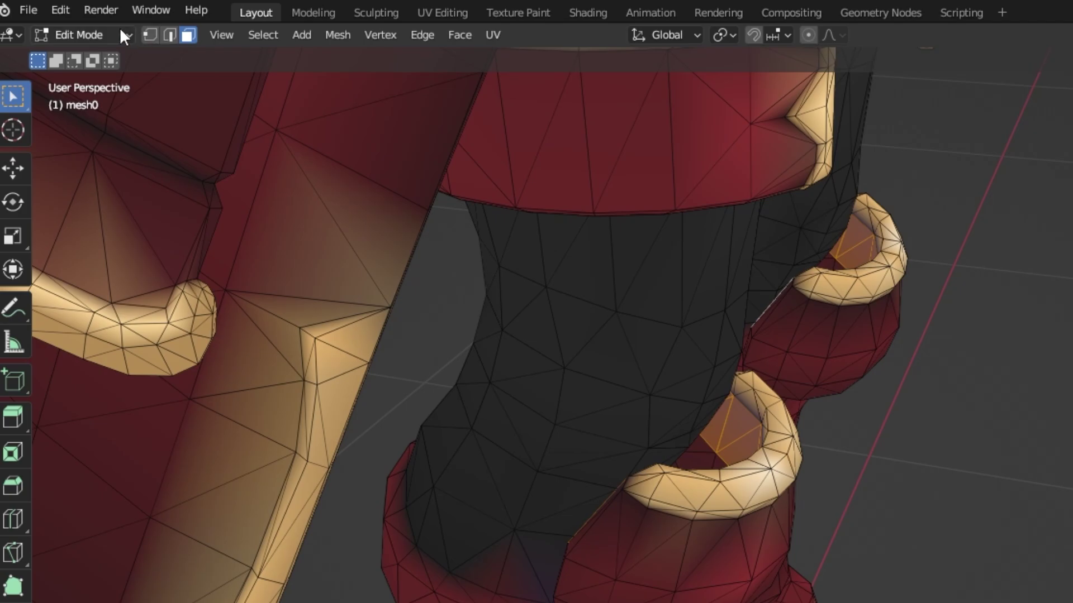
- Switch mesh0 to Vertex Paint mode and enable face selection masking so painting affects only the selected faces
click(121, 33)
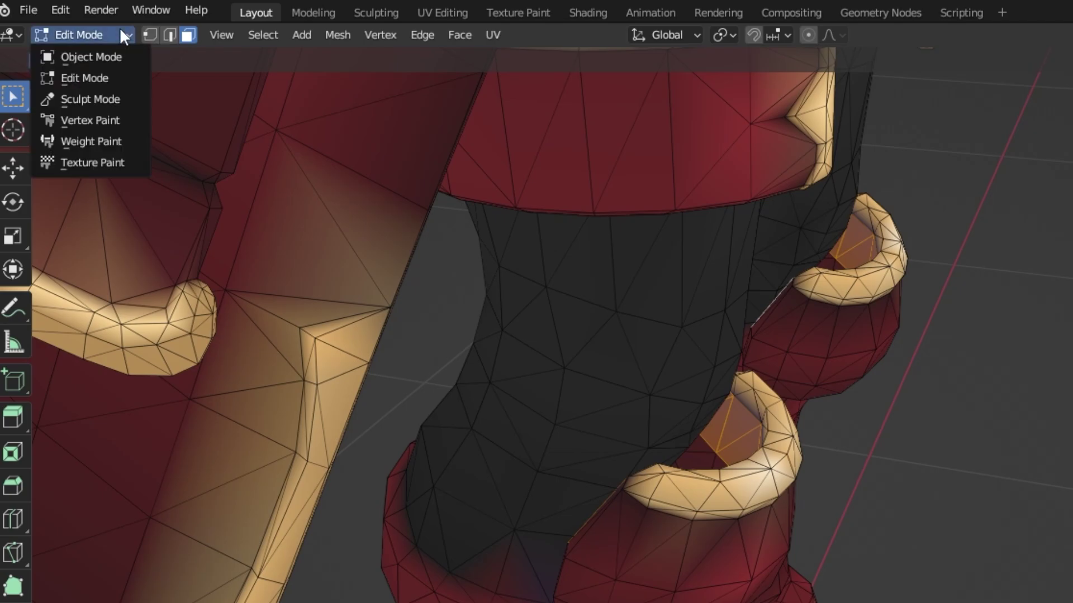
click(97, 123)
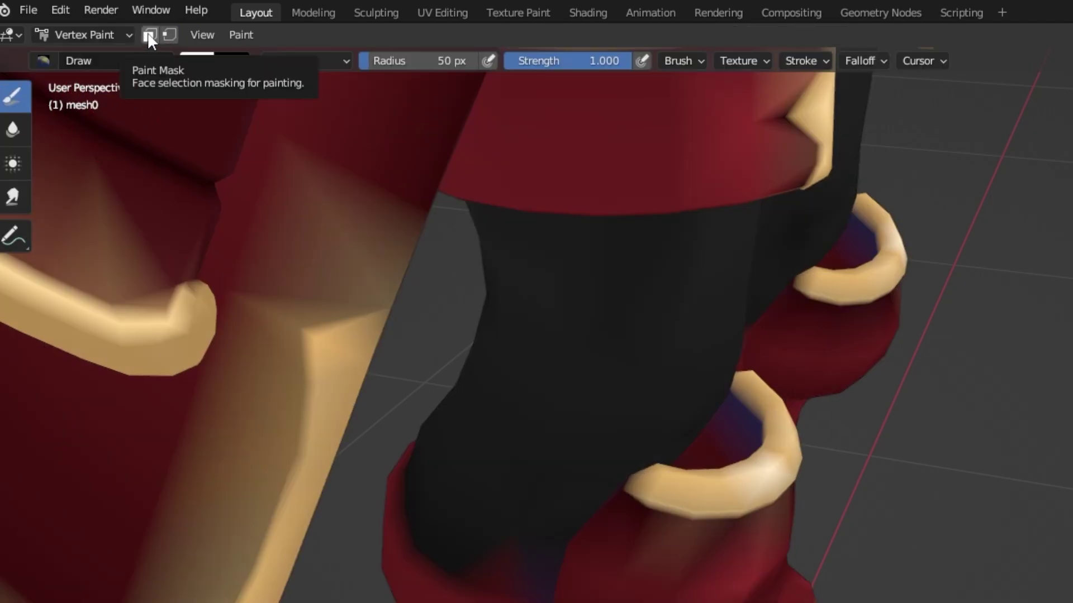
click(149, 36)
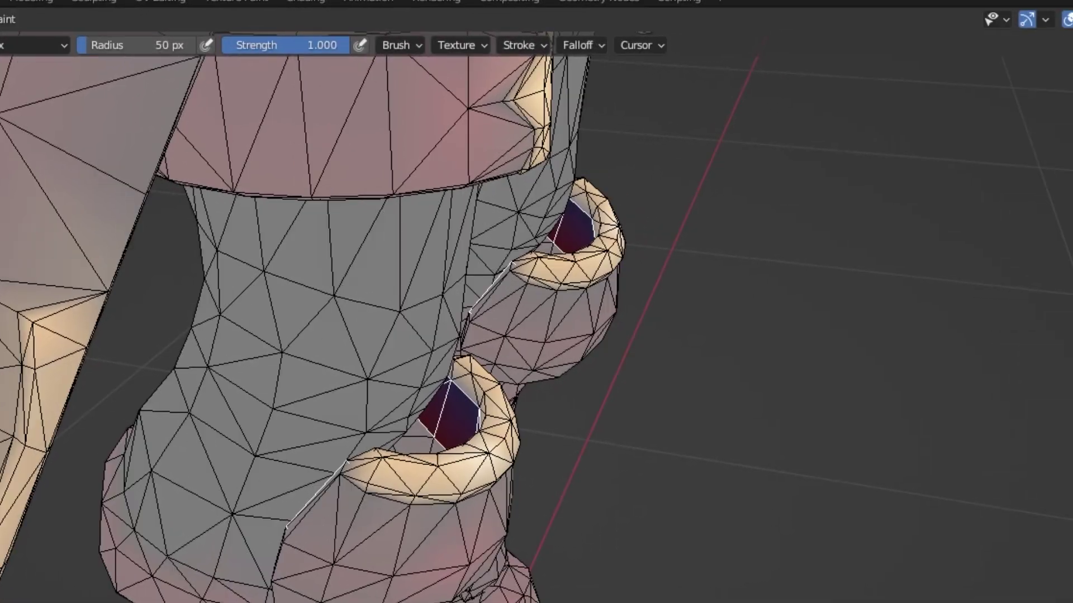
middle_drag(716, 447, 738, 448)
key(alt+shift+z)
key(shift+alt+z)
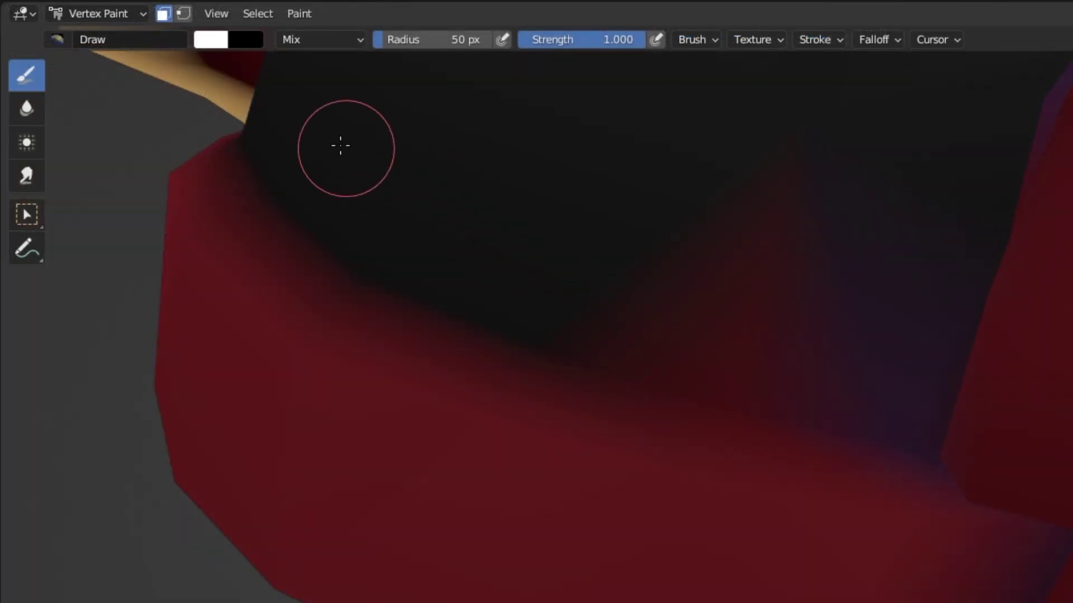
- Sample the bright red of the leg armor as the brush color and set the selected faces' vertex colors to it
click(218, 42)
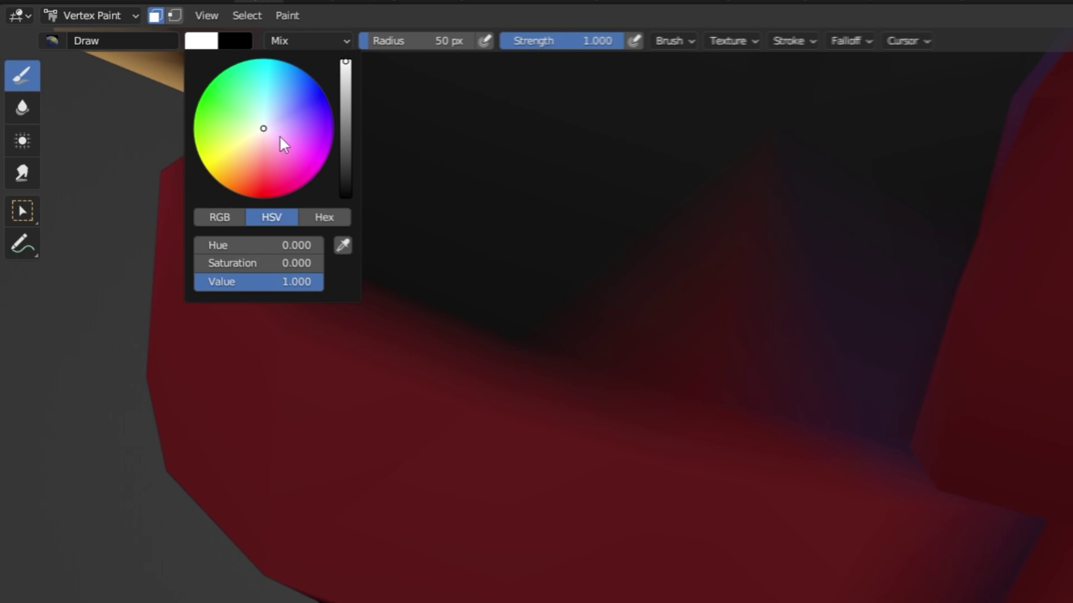
click(356, 249)
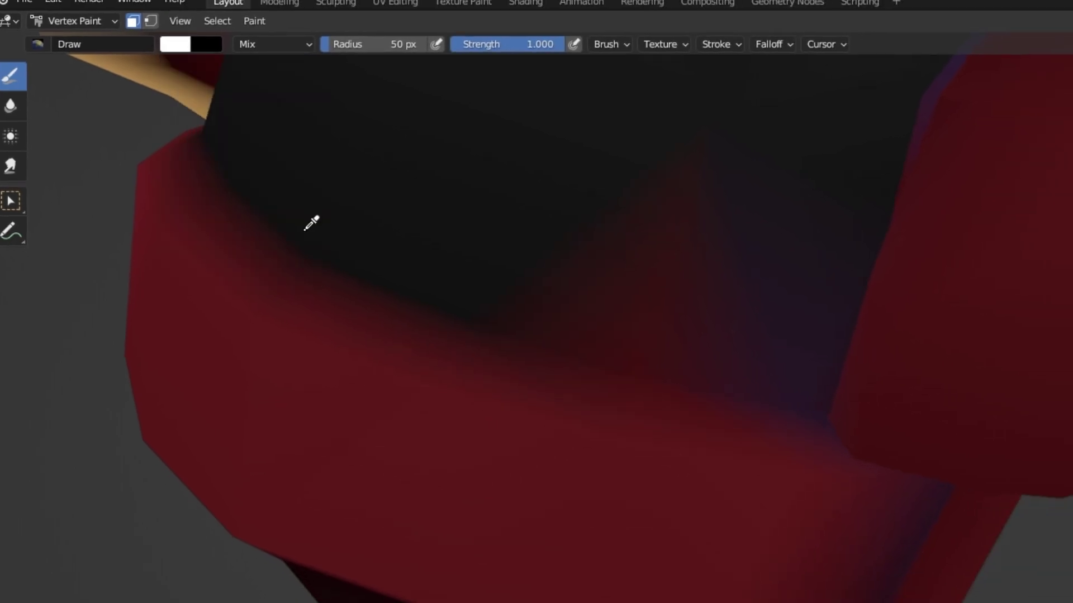
click(392, 445)
mouse_move(1025, 217)
middle_down()
mouse_move(711, 584)
mouse_move(870, 356)
mouse_move(653, 470)
mouse_move(652, 491)
mouse_move(706, 431)
middle_up()
key(alt+shift+z)
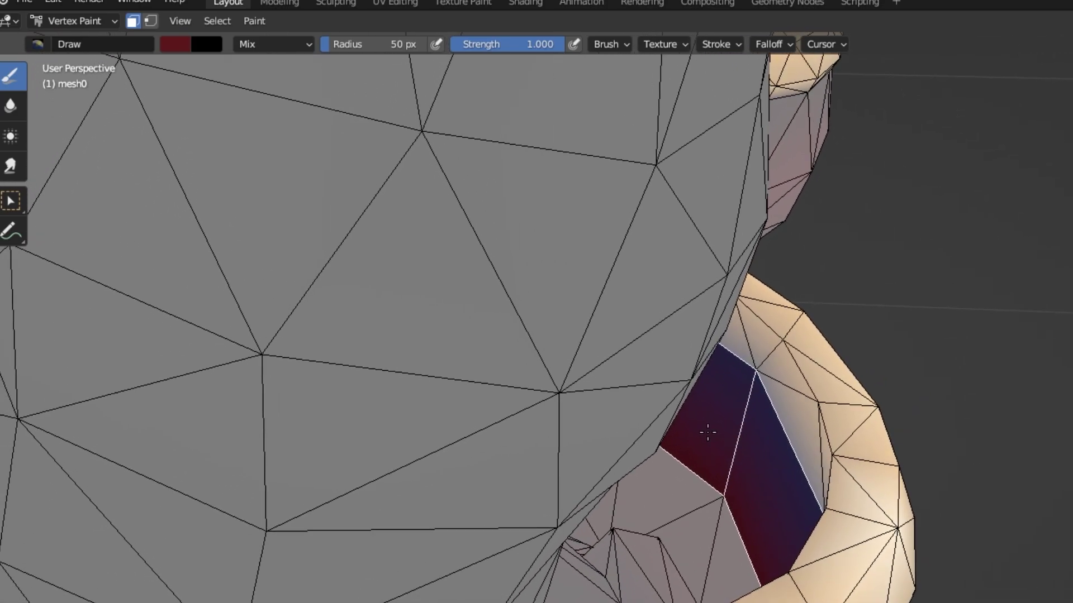
click(243, 21)
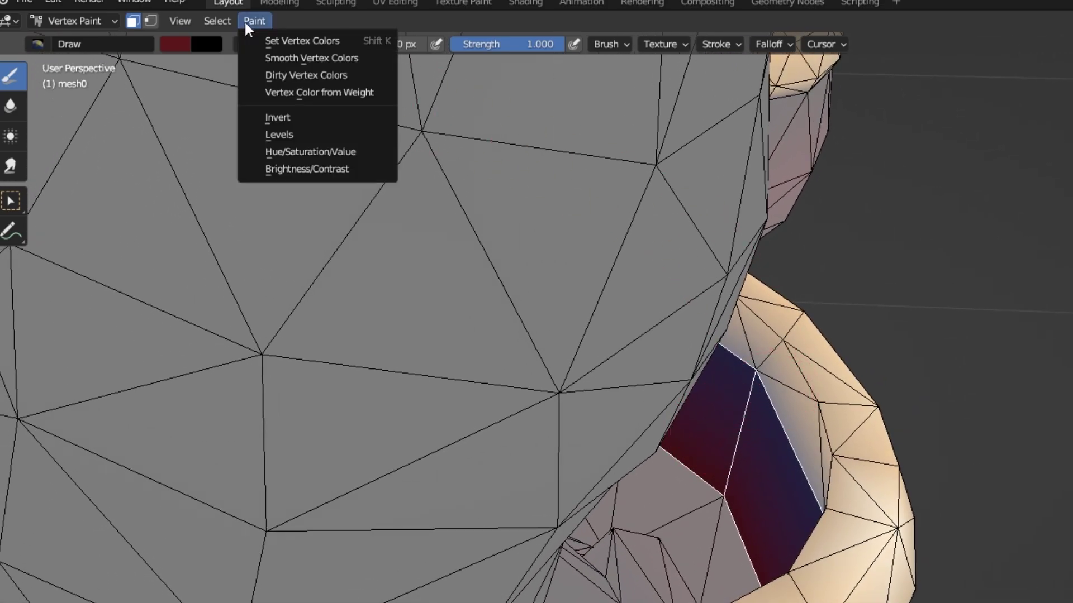
click(311, 41)
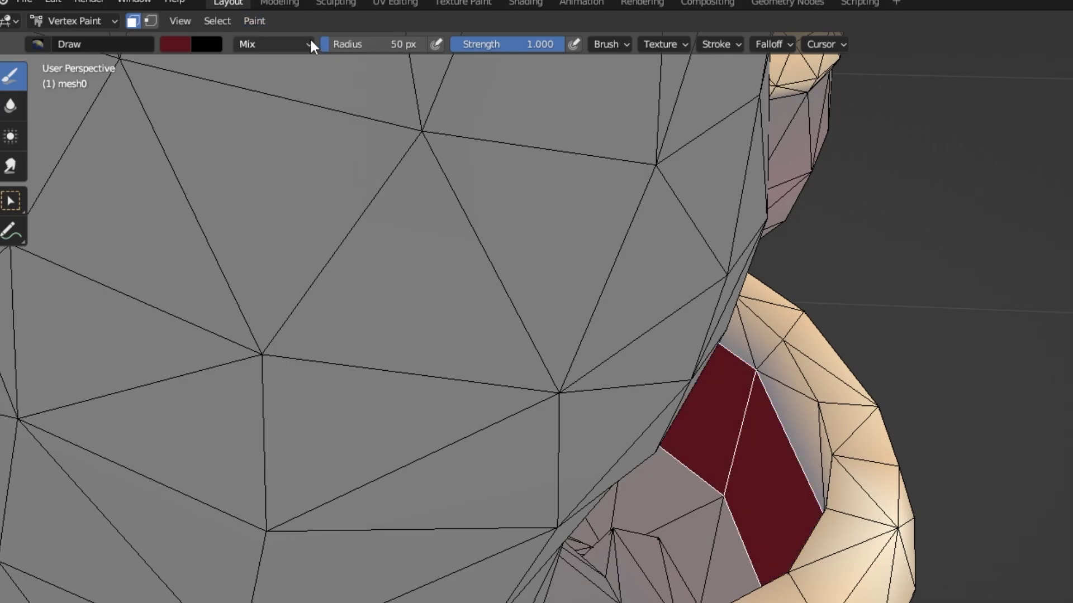
scroll(866, 518, up, 5)
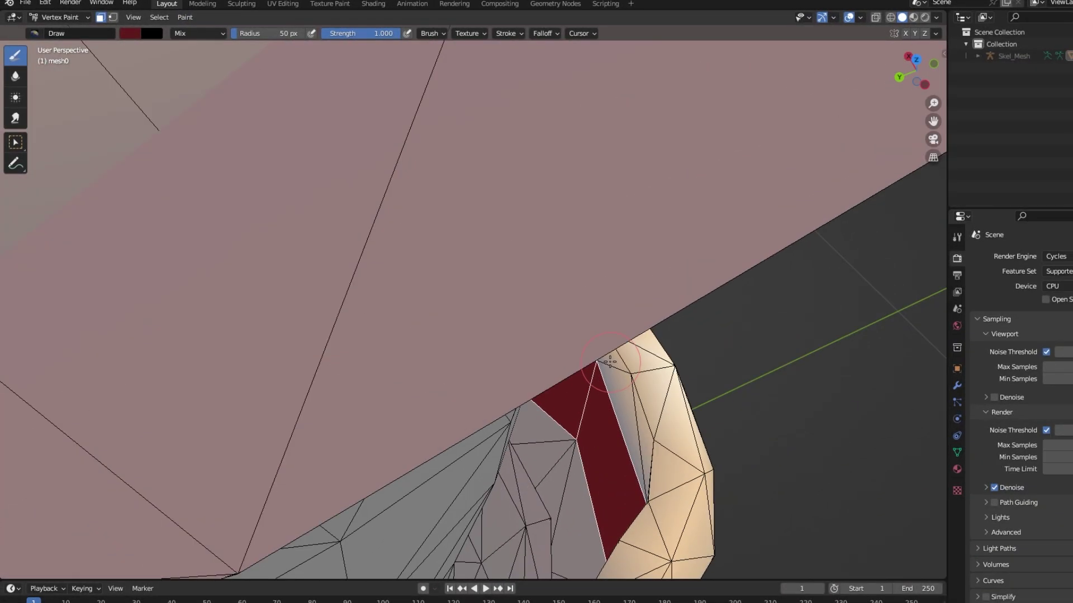
scroll(610, 362, down, 2)
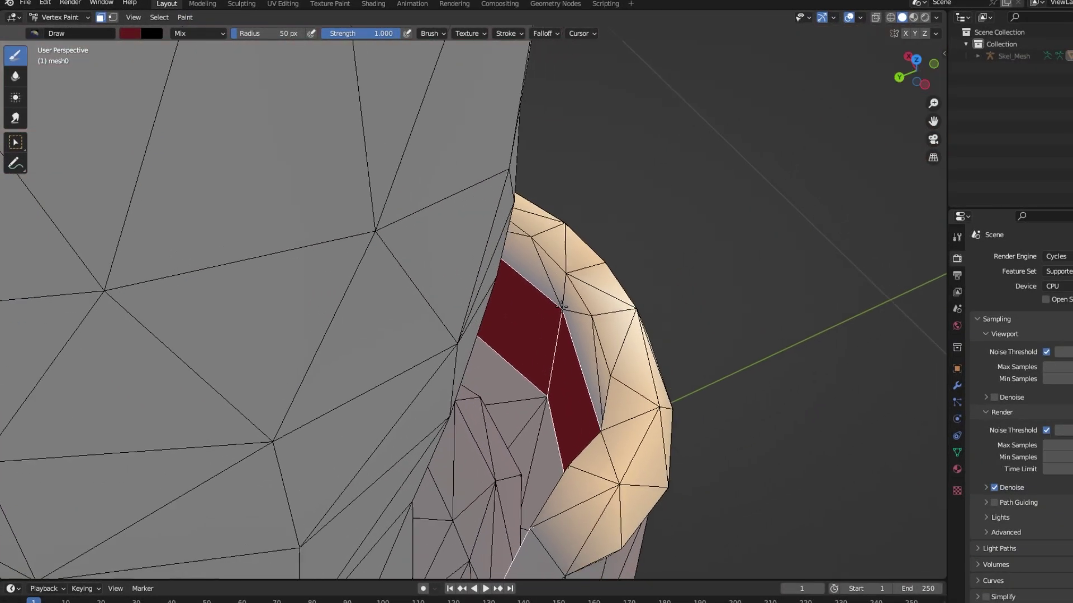
key(alt+shift+z)
mouse_move(563, 313)
shift+middle_down()
mouse_move(486, 233)
mouse_move(527, 277)
mouse_move(565, 246)
mouse_move(395, 402)
shift+middle_up()
scroll(465, 355, up, 10)
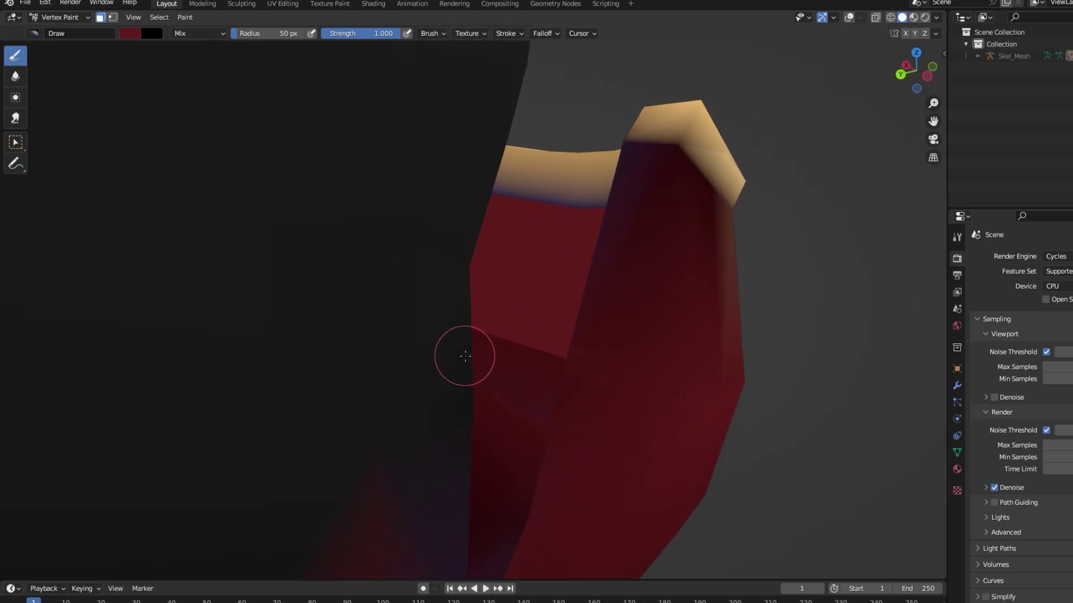
key(shift+alt+z)
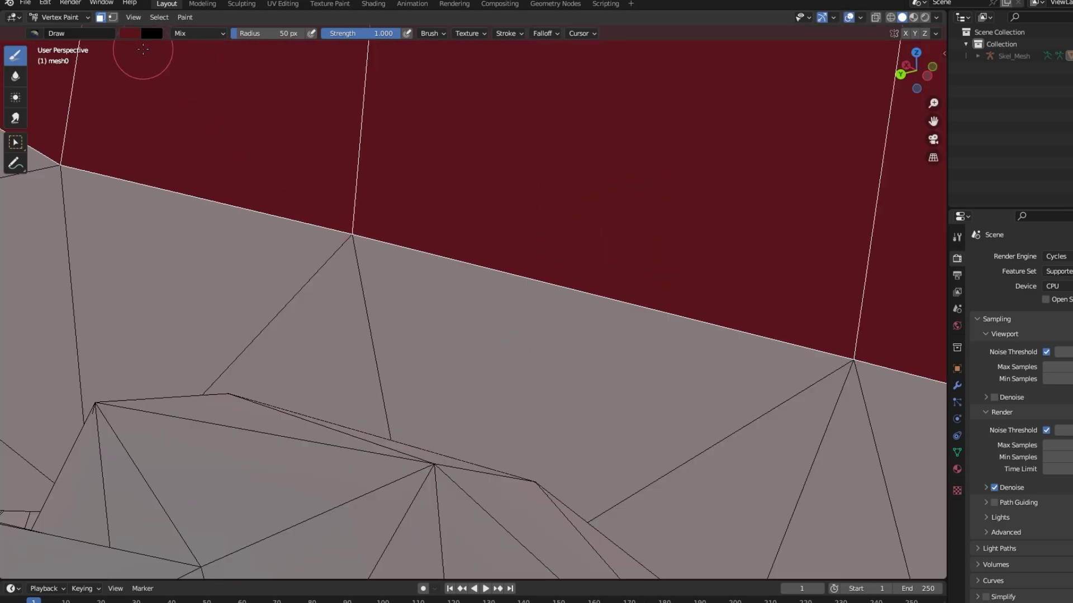
click(132, 35)
click(220, 166)
key(shift+alt+z)
- With overlays hidden, sample the darker red bordering the selected faces and set their vertex colors to it
click(132, 34)
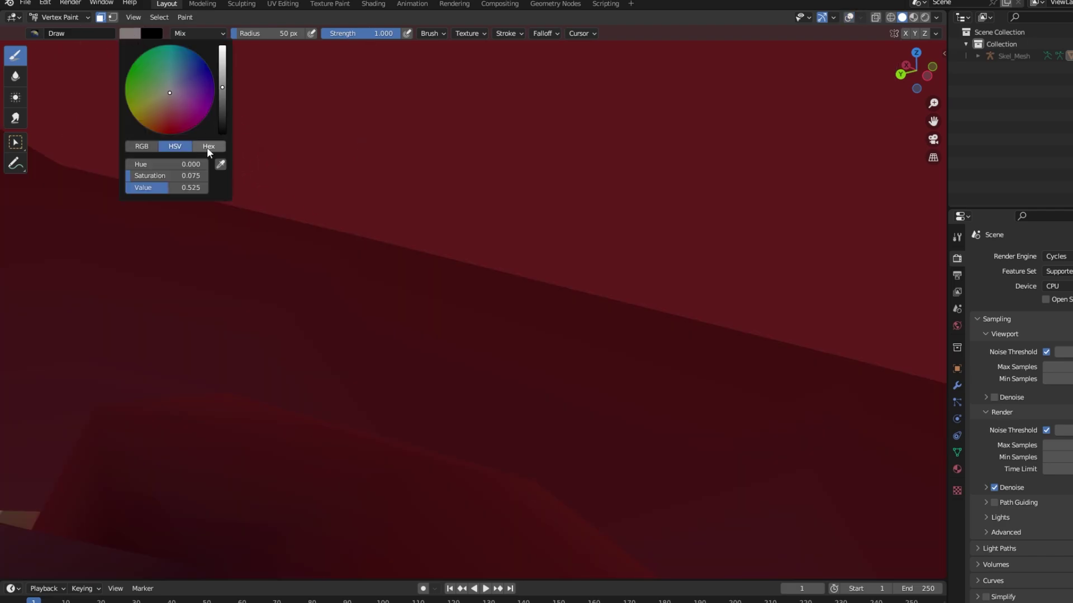
click(221, 166)
click(478, 328)
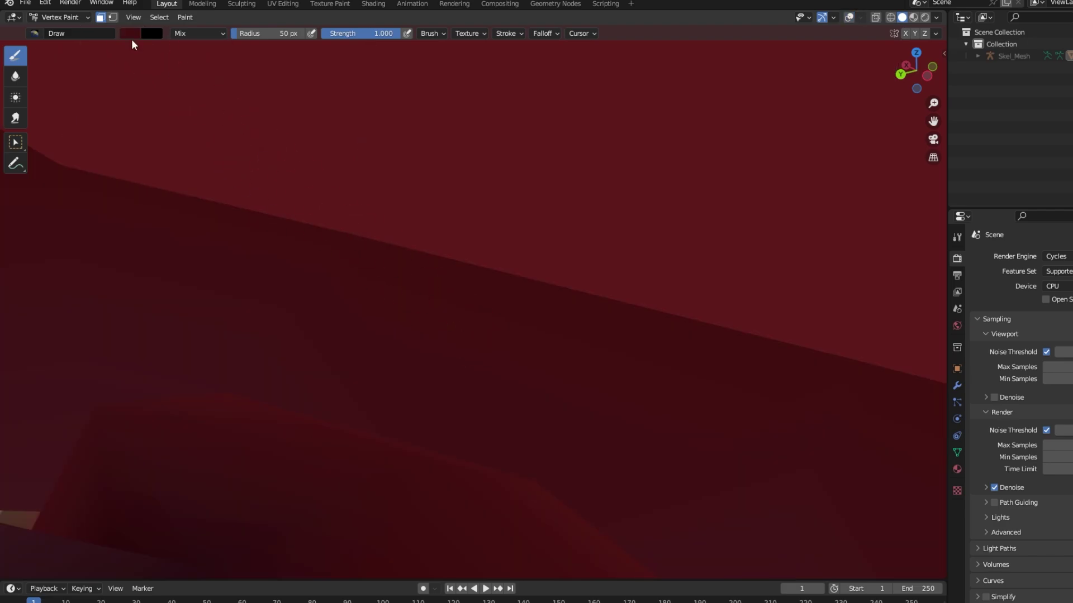
key(shift+alt+z)
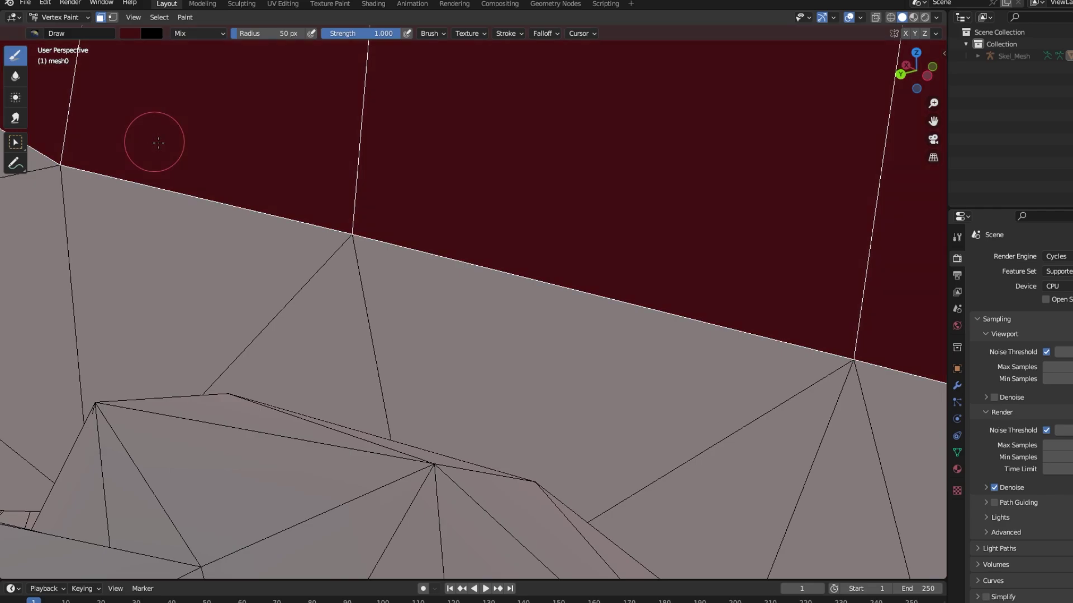
key(shift+alt+z)
- Examine the recolored leg armor and the rest of the character from several sides for remaining discolored faces
middle_drag(418, 211, 184, 353)
scroll(347, 302, down, 11)
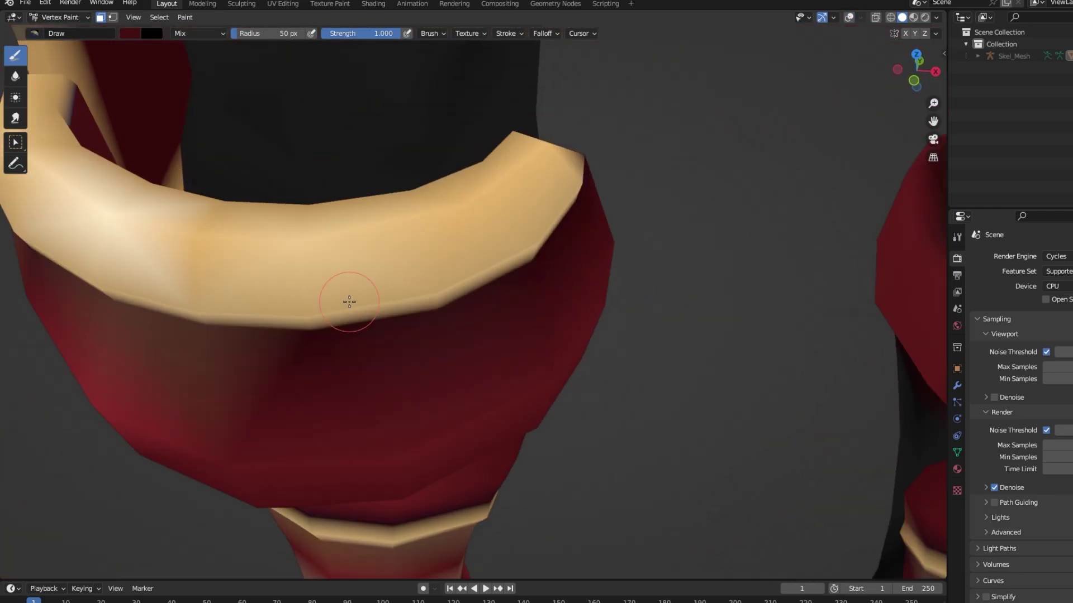
mouse_move(586, 278)
middle_down()
mouse_move(496, 244)
mouse_move(425, 243)
mouse_move(565, 238)
middle_up()
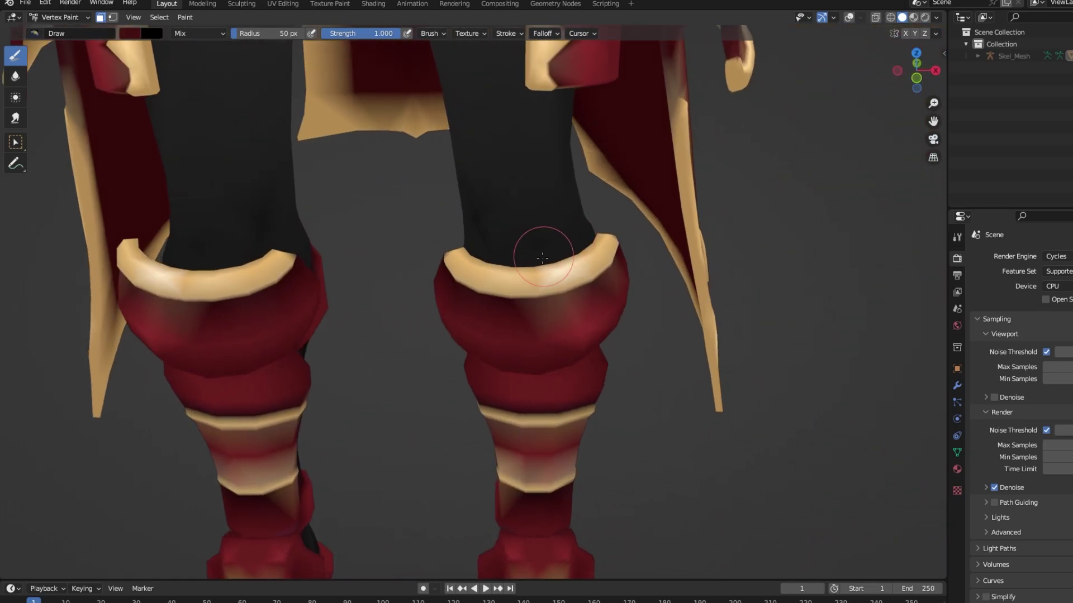
scroll(519, 265, down, 5)
shift+middle_drag(524, 192, 520, 391)
shift+middle_drag(492, 260, 599, 344)
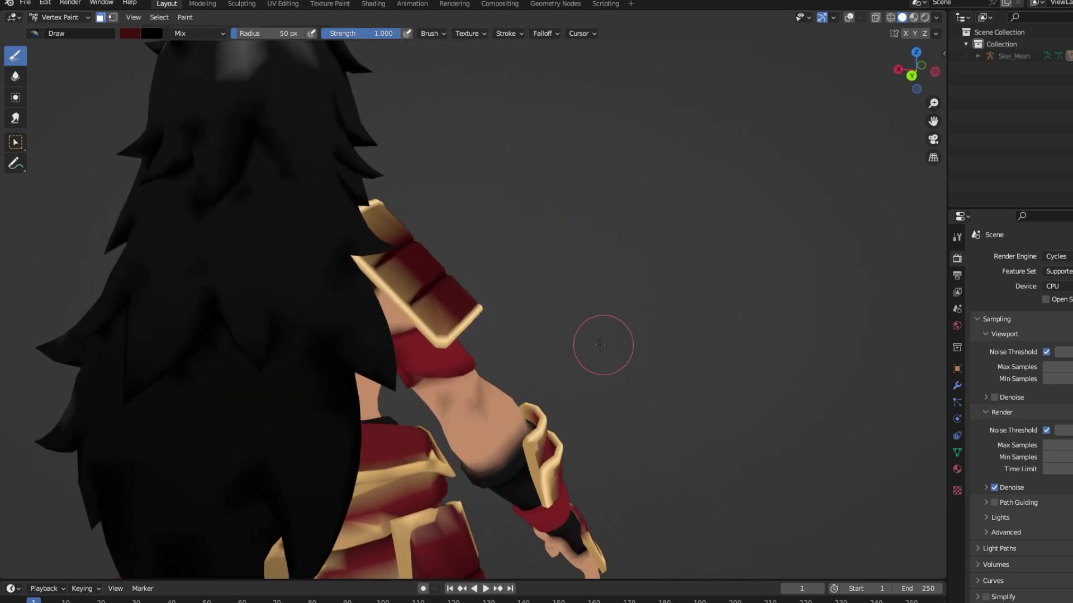
scroll(600, 345, down, 4)
shift+middle_drag(431, 339, 547, 193)
shift+middle_drag(470, 328, 477, 309)
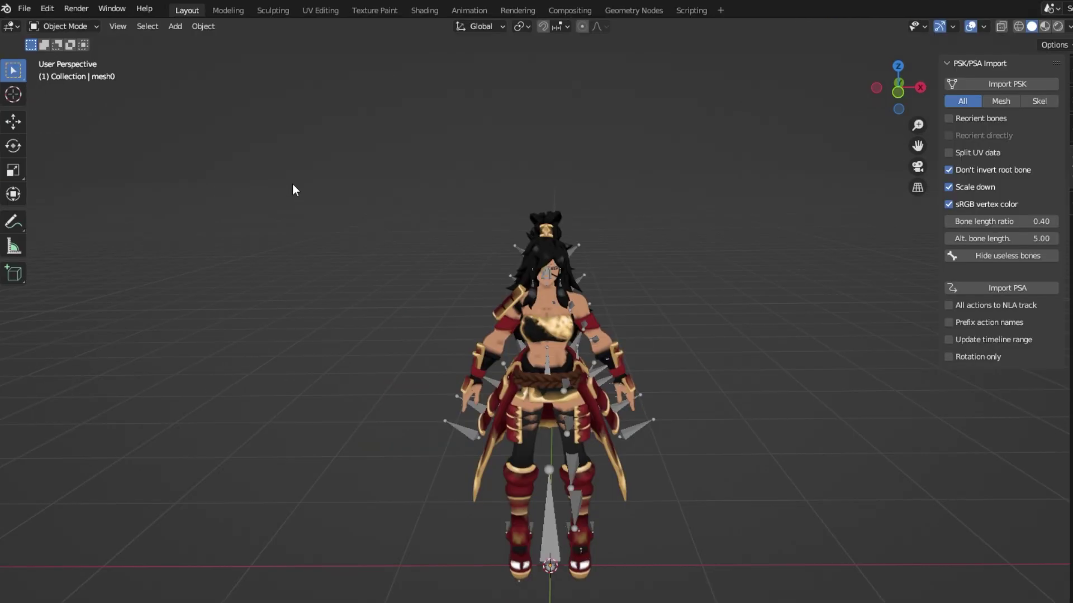
- Start an FBX export into Model Swaps\Blender\Shogun skin and name the file Outline Tut.fbx
click(30, 11)
mouse_move(63, 208)
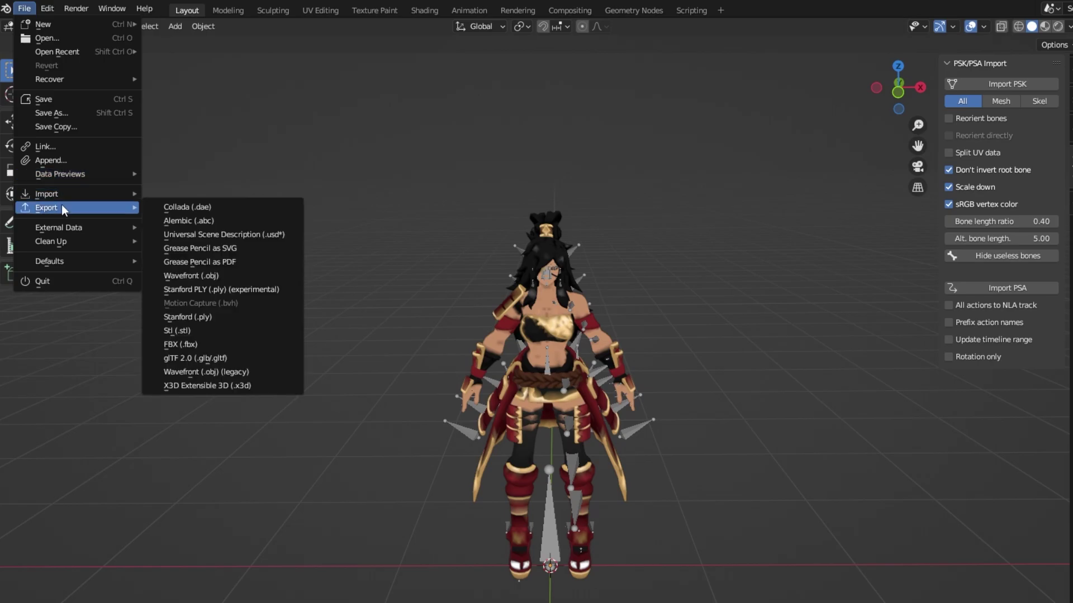
click(223, 344)
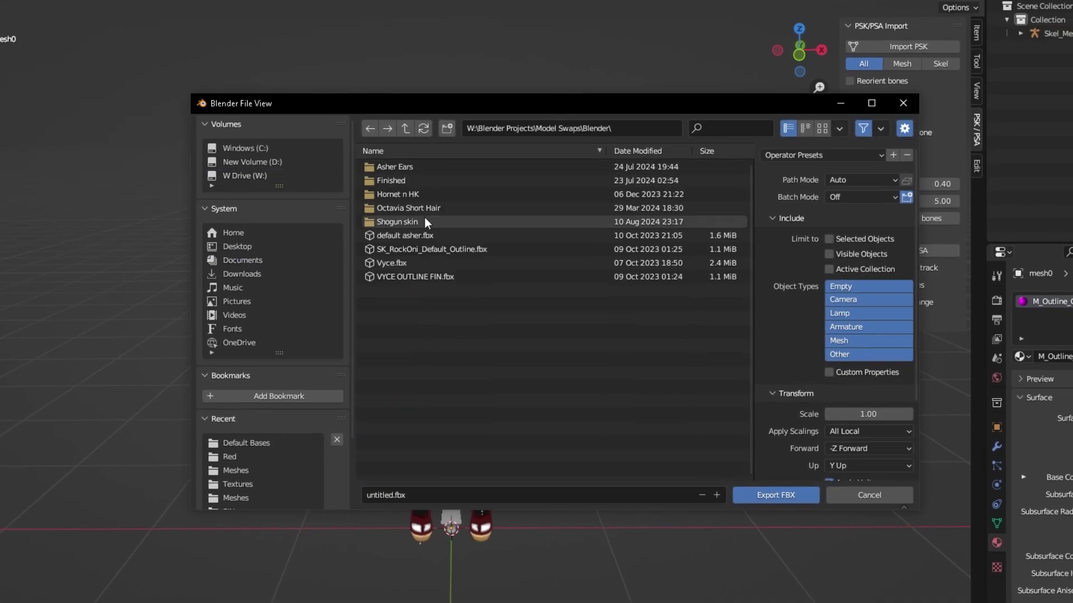
double_click(424, 217)
click(453, 495)
text(o)
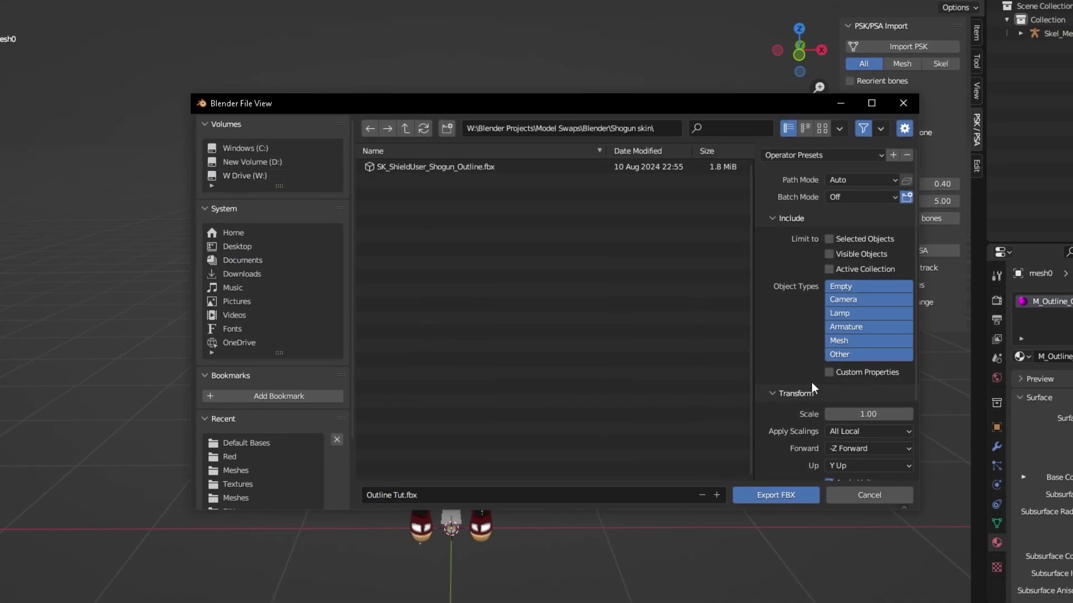
- Make sure Add Leaf Bones is off in the FBX armature options and export the file
scroll(773, 391, down, 4)
click(773, 473)
scroll(766, 455, down, 5)
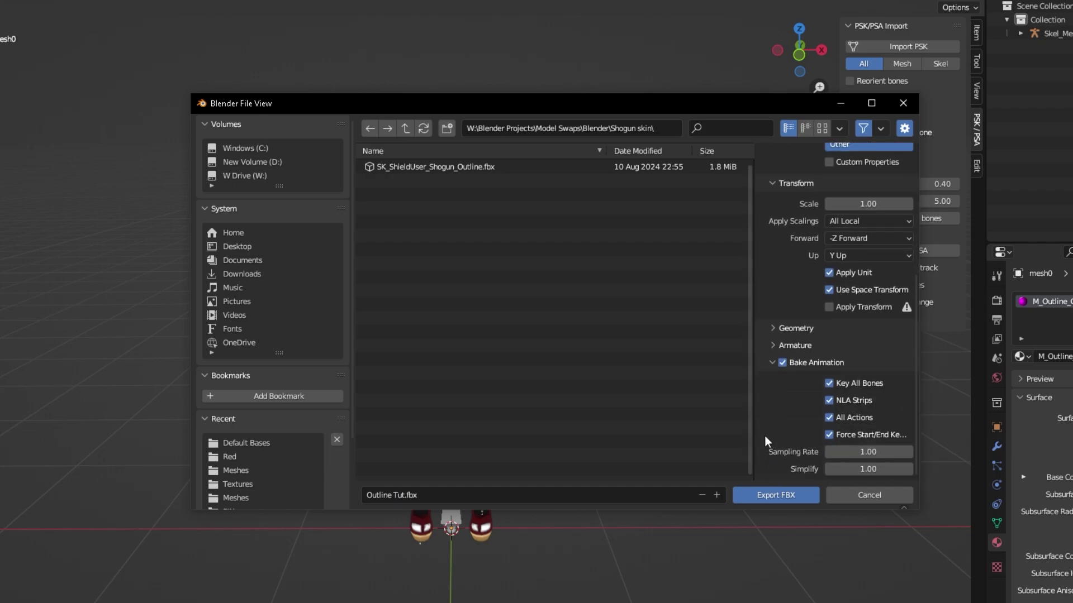
click(782, 346)
scroll(789, 378, down, 3)
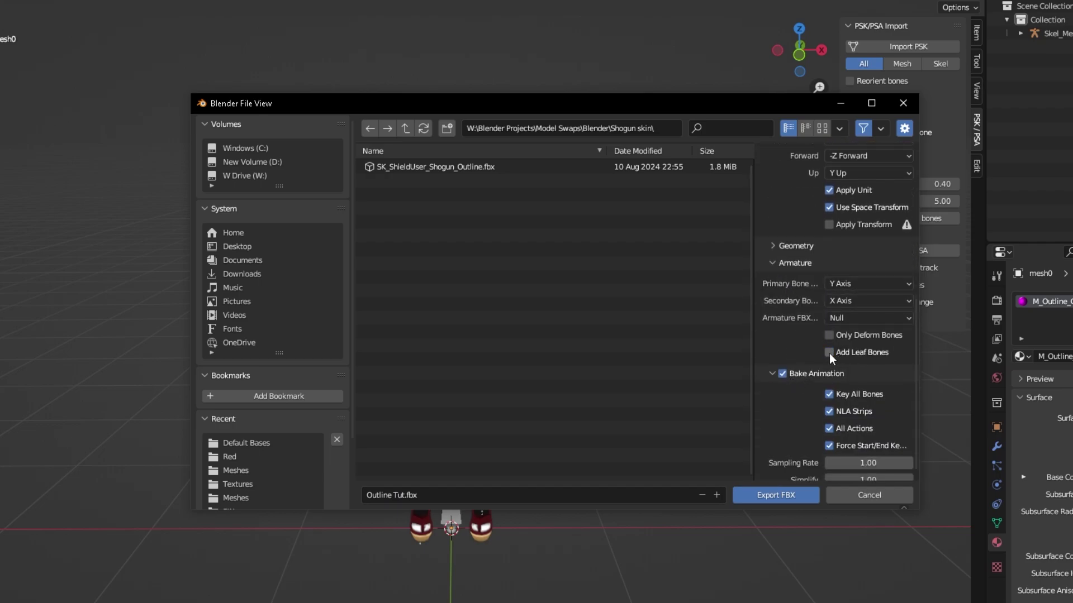
click(794, 265)
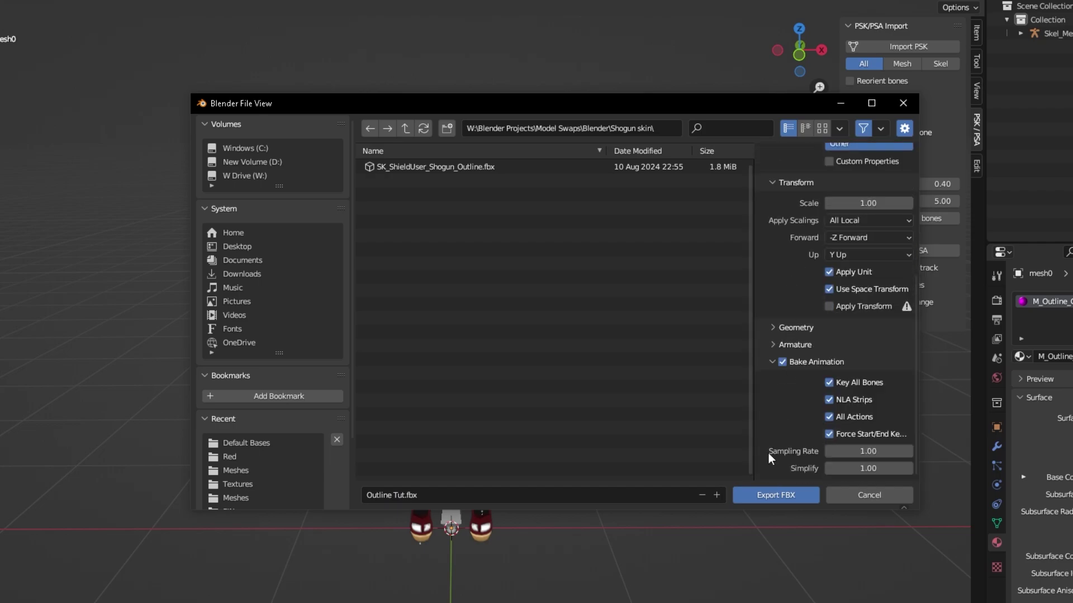
click(759, 500)
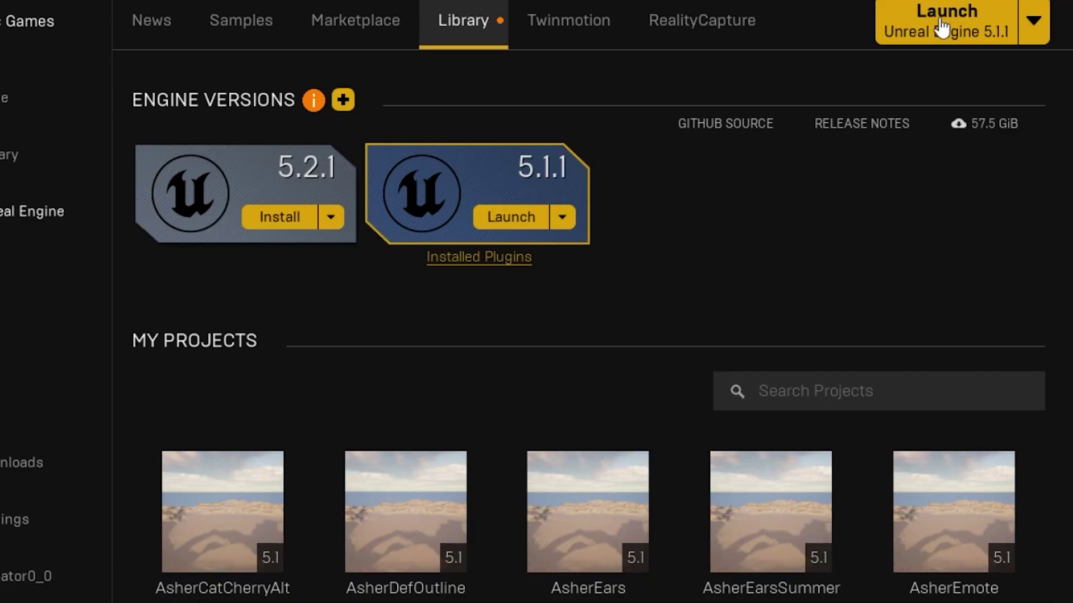
- Launch Unreal Engine 5.1.1 and create a Blank Games project named ShogunRedOutline in W:\Unreal Projects
click(941, 16)
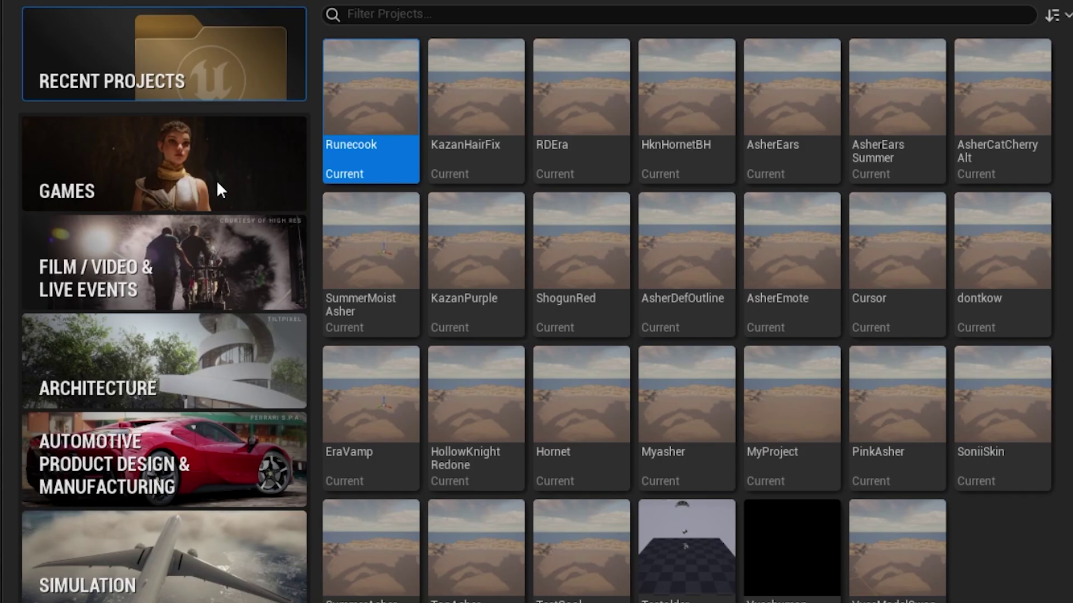
click(215, 191)
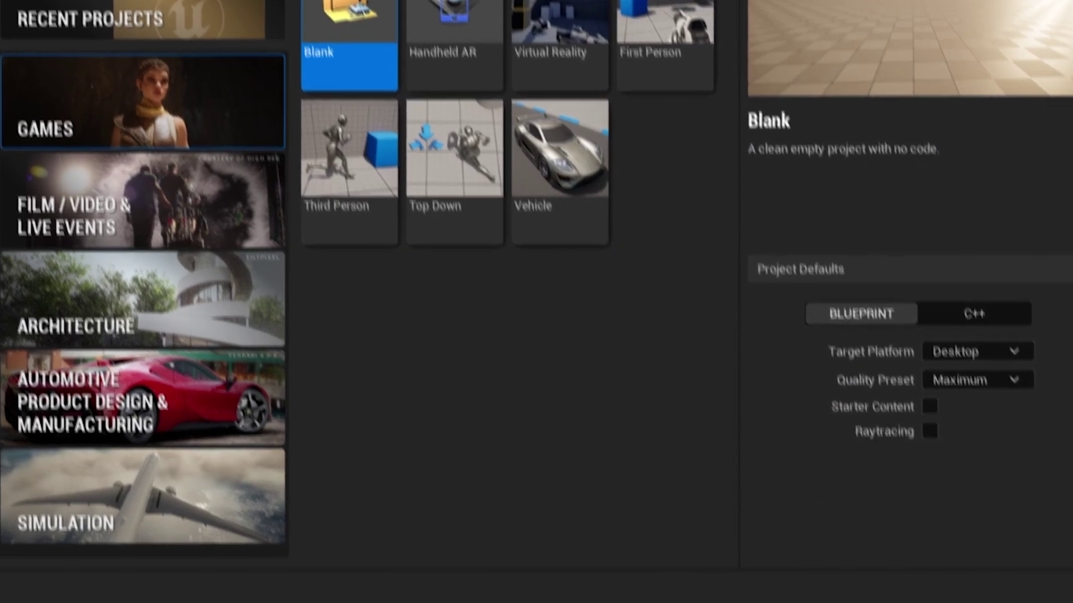
drag(902, 558, 736, 545)
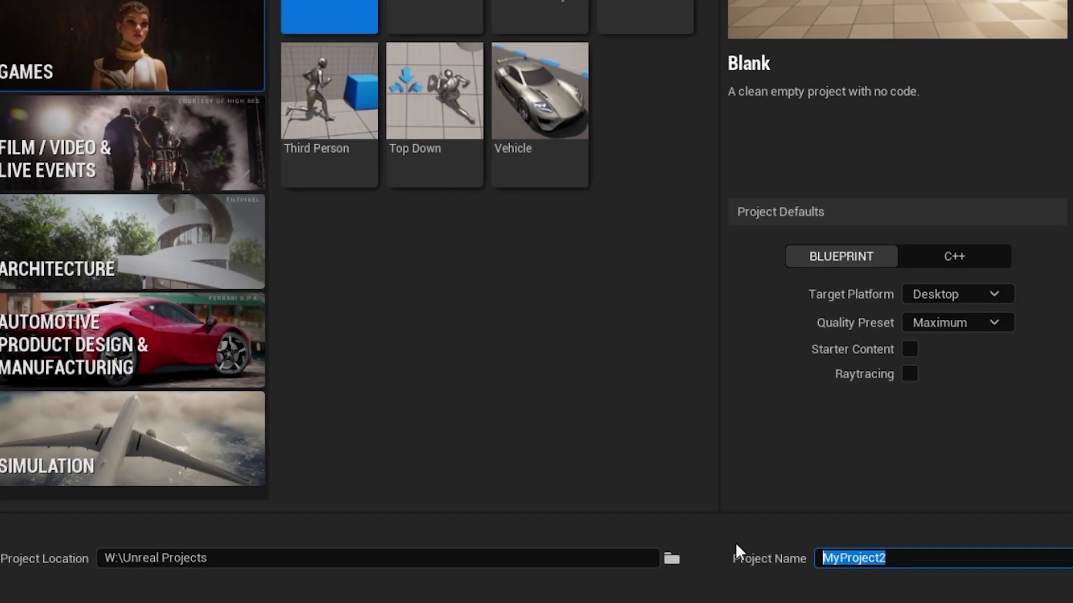
key(BackSpace)
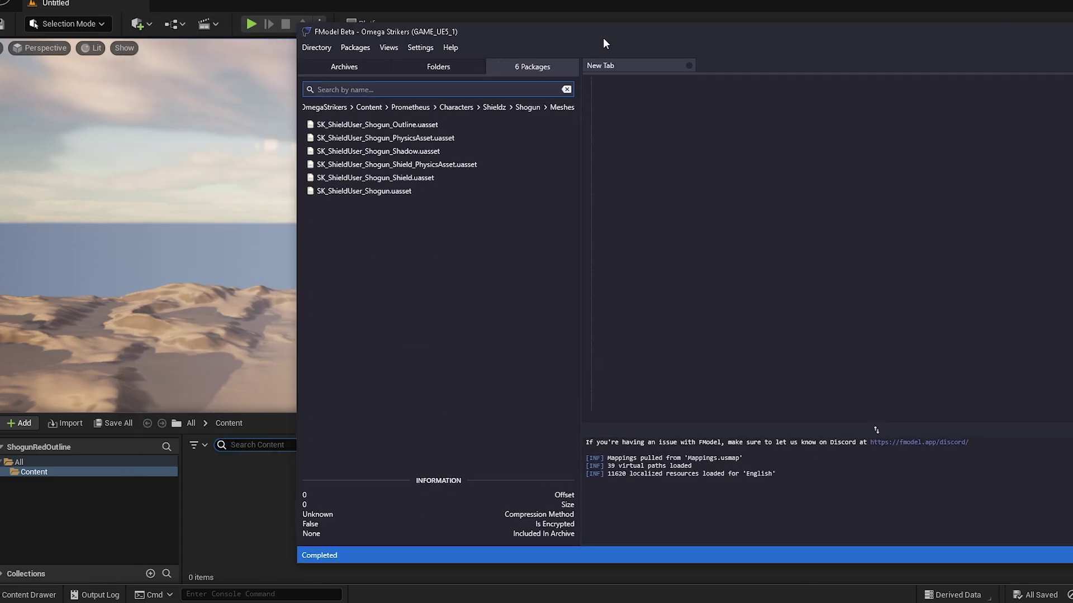
- Create a folder named Prometheus in the project's Content folder and open it
right_click(233, 469)
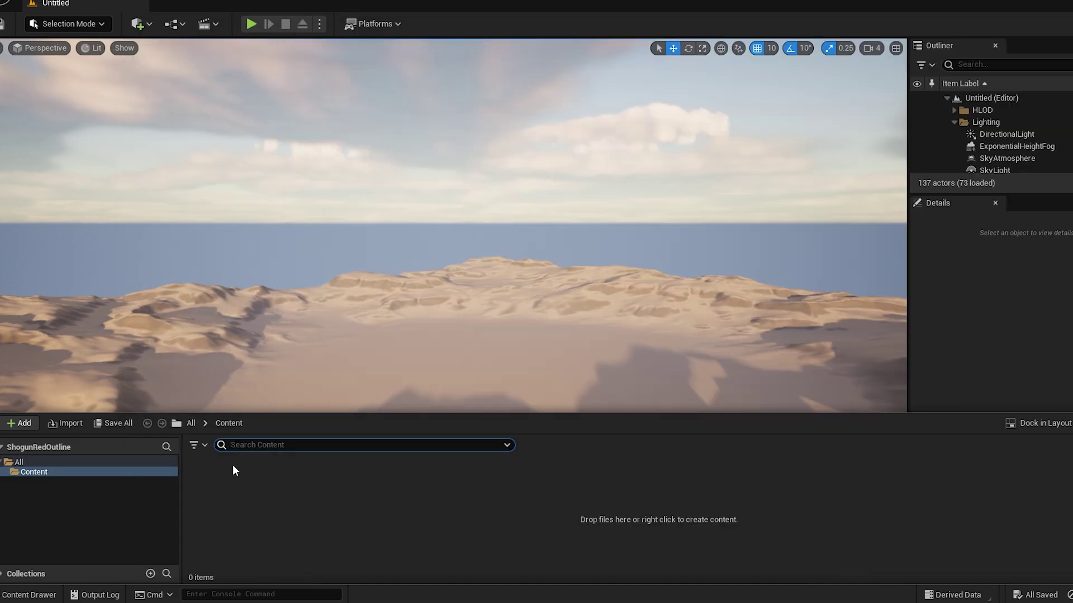
click(275, 94)
text(Prometheus)
key(Return)
double_click(218, 486)
- Inside Prometheus, nest the folders Characters, Shieldz and Shogun, with Meshes and Textures inside Shogun, matching the game path in FModel
right_click(280, 525)
click(321, 150)
text(Characters)
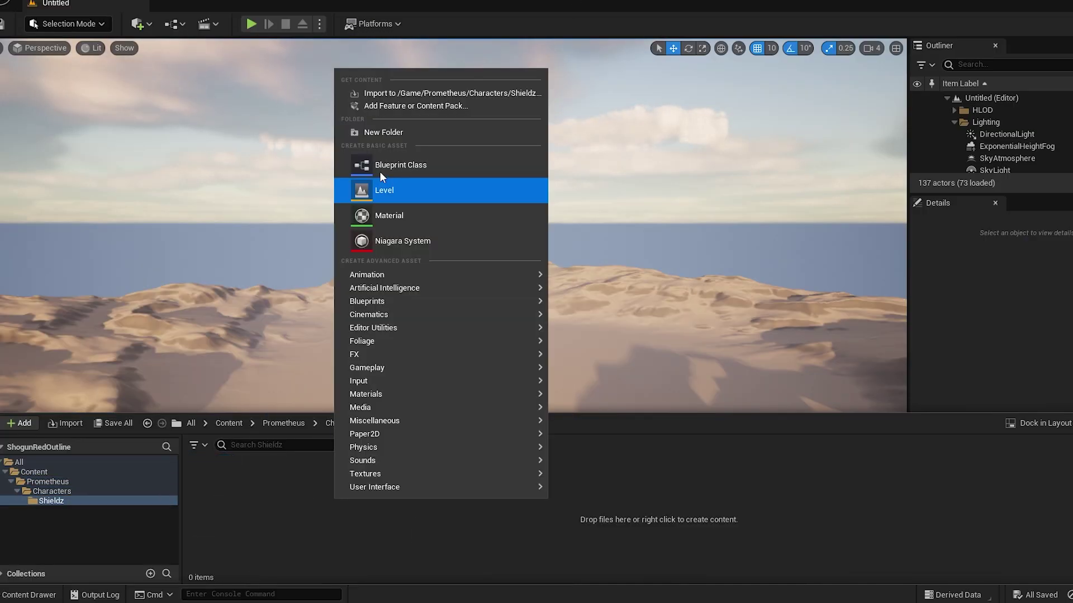
click(383, 132)
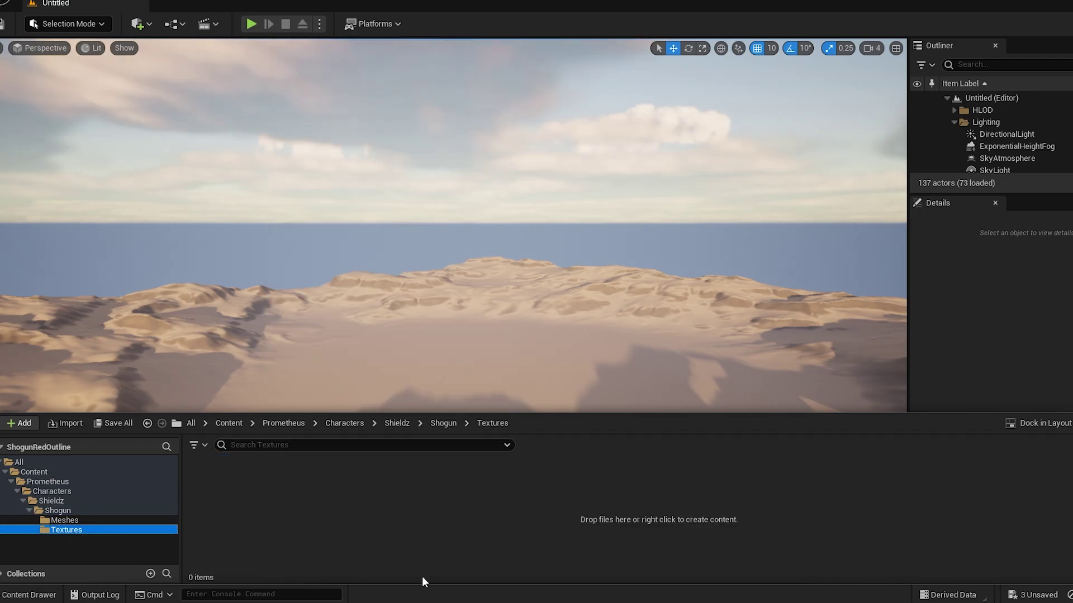
- Switch to File Explorer and import the five T_ShieldUser_Shogun PNG textures from the Red folder into the project's Textures folder
key(alt+Tab)
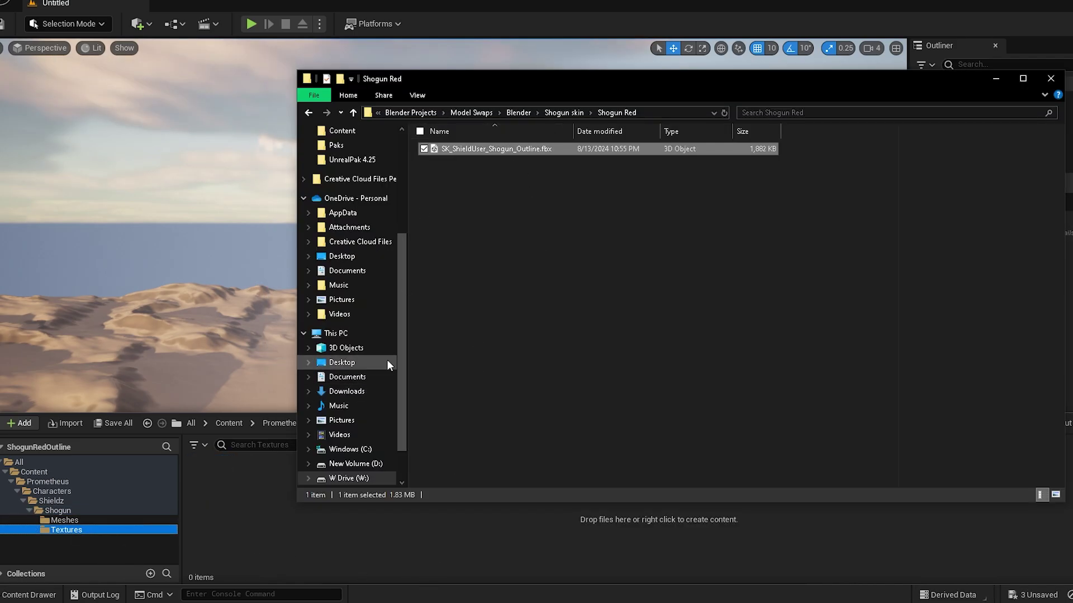
click(713, 113)
click(596, 156)
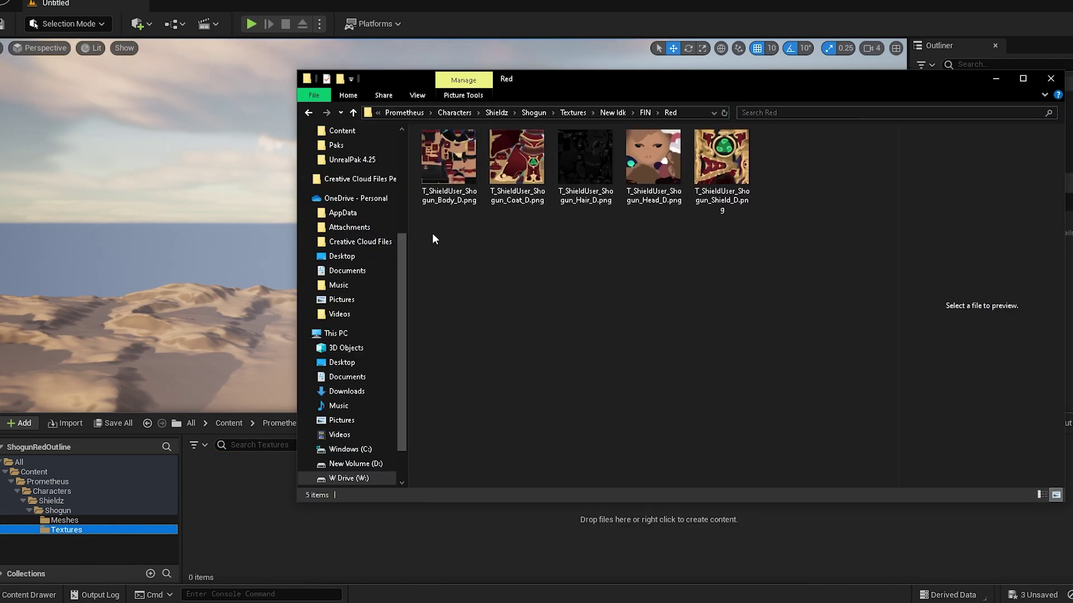
drag(433, 234, 826, 128)
drag(463, 165, 225, 505)
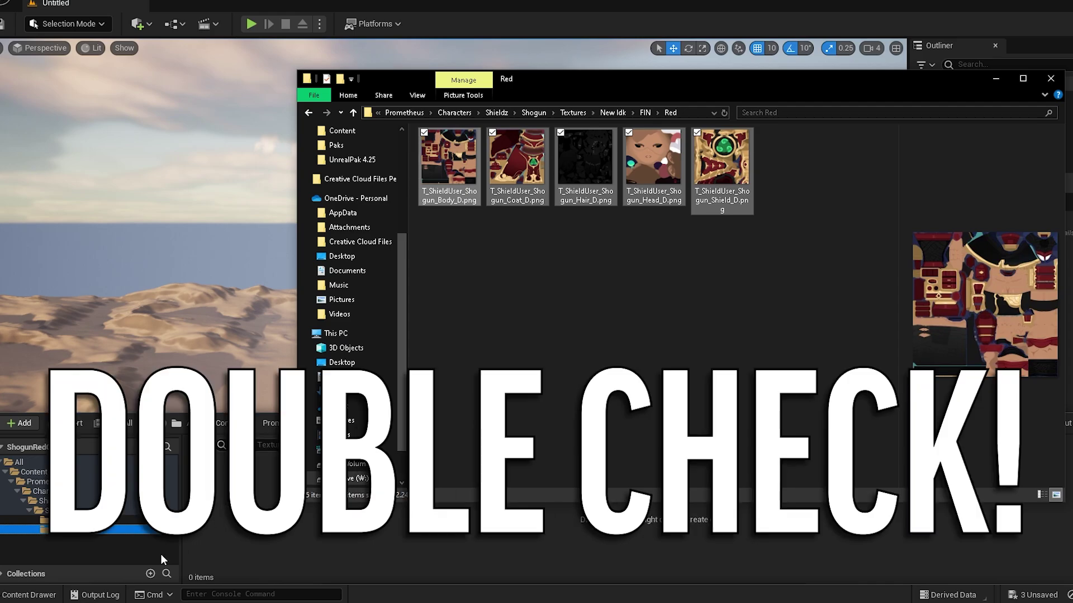
drag(162, 559, 162, 559)
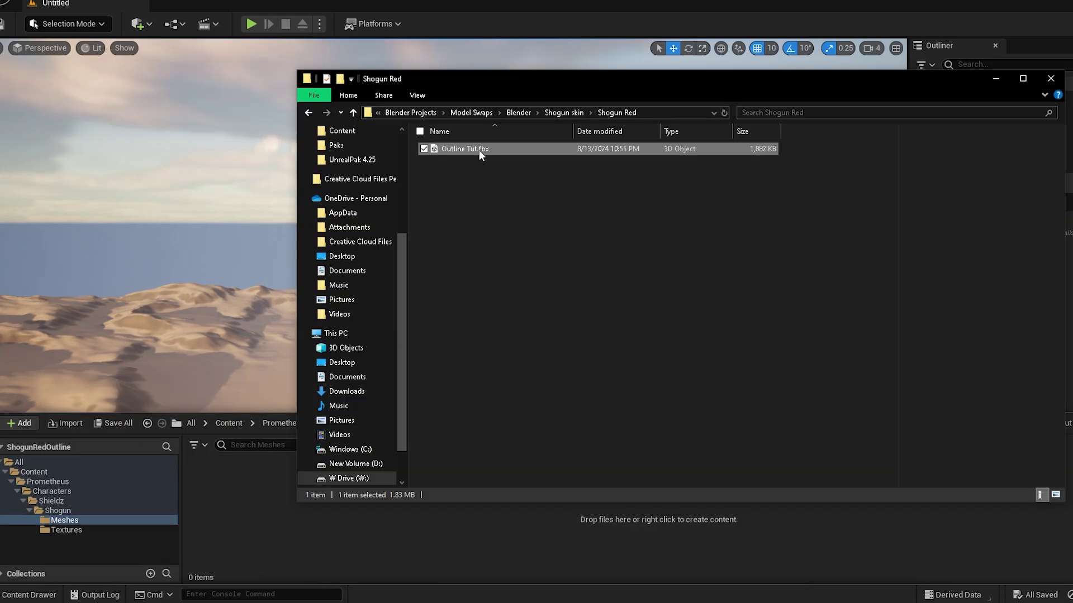
- Rename Outline Tut.fbx to SK_ShieldUser_Shogun_Outline and bring it into the project's Meshes folder for import
right_click(481, 154)
click(513, 467)
text(SK_ShieldUser_Shogun_Outline)
key(Return)
drag(265, 501, 256, 509)
click(455, 541)
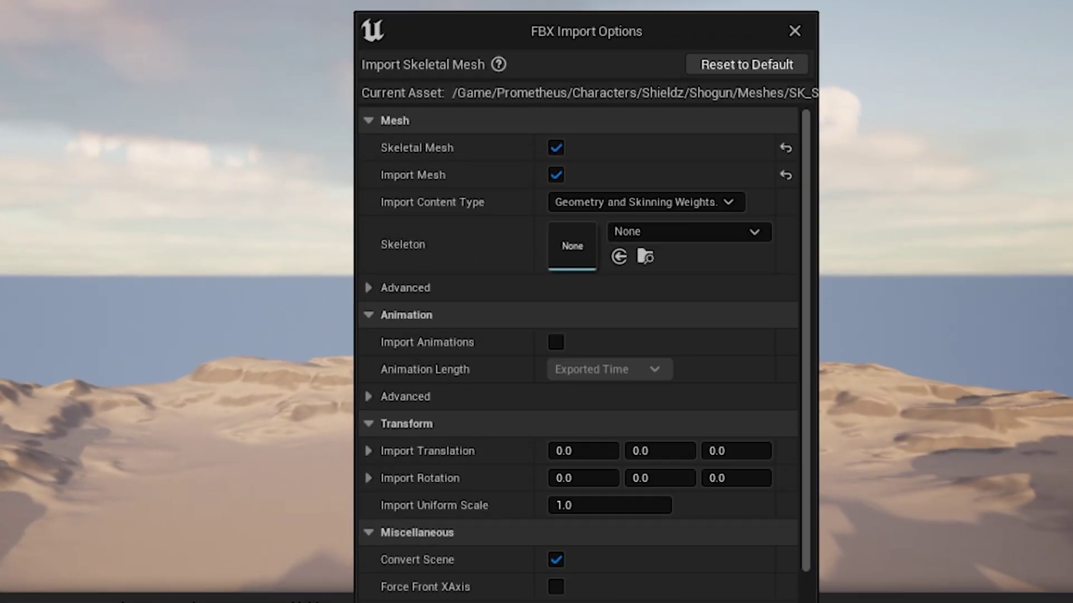
- Turn off Create Physics Asset in the advanced mesh options, import the skeletal mesh, and return to the project's content
click(441, 288)
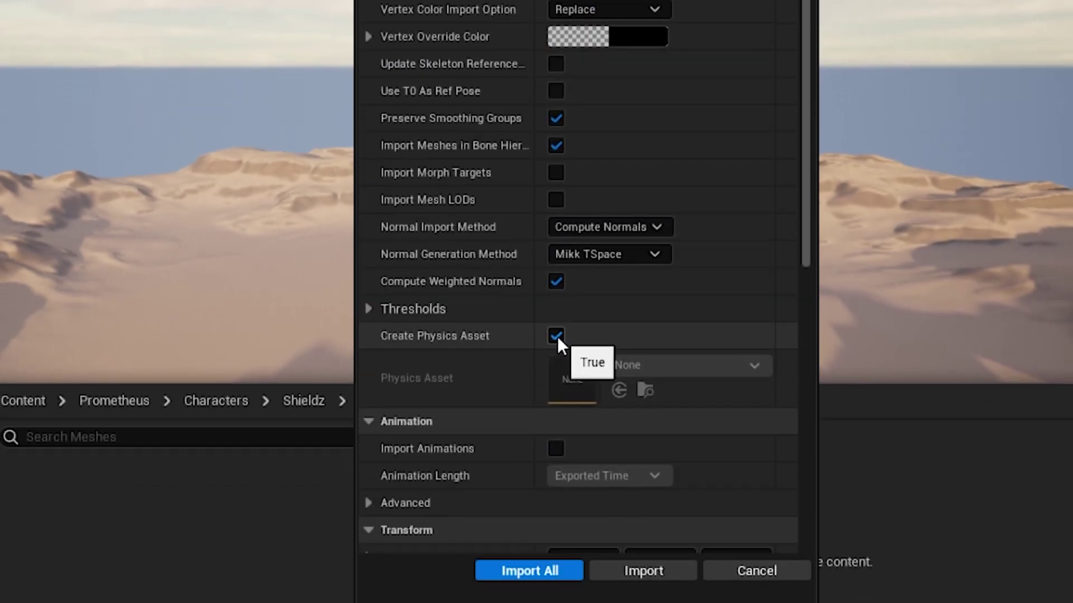
click(556, 354)
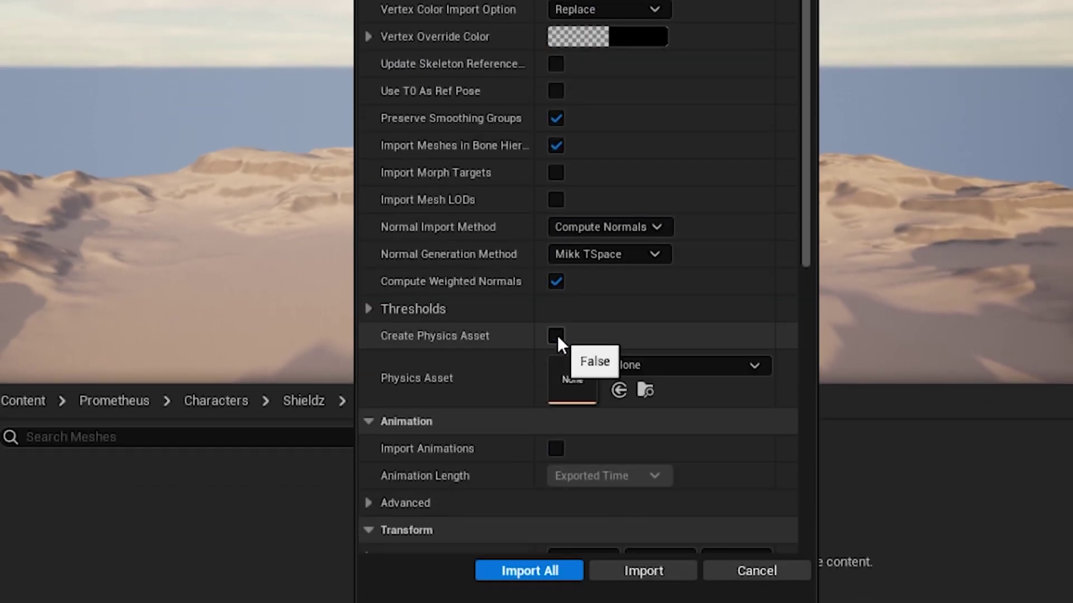
click(525, 571)
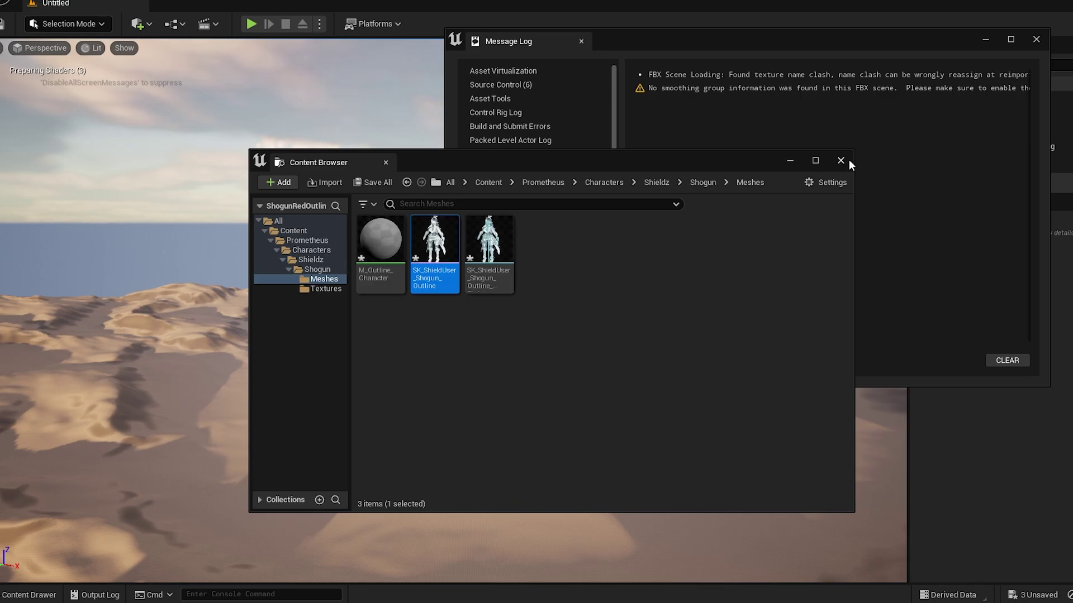
click(838, 161)
click(1037, 38)
click(29, 595)
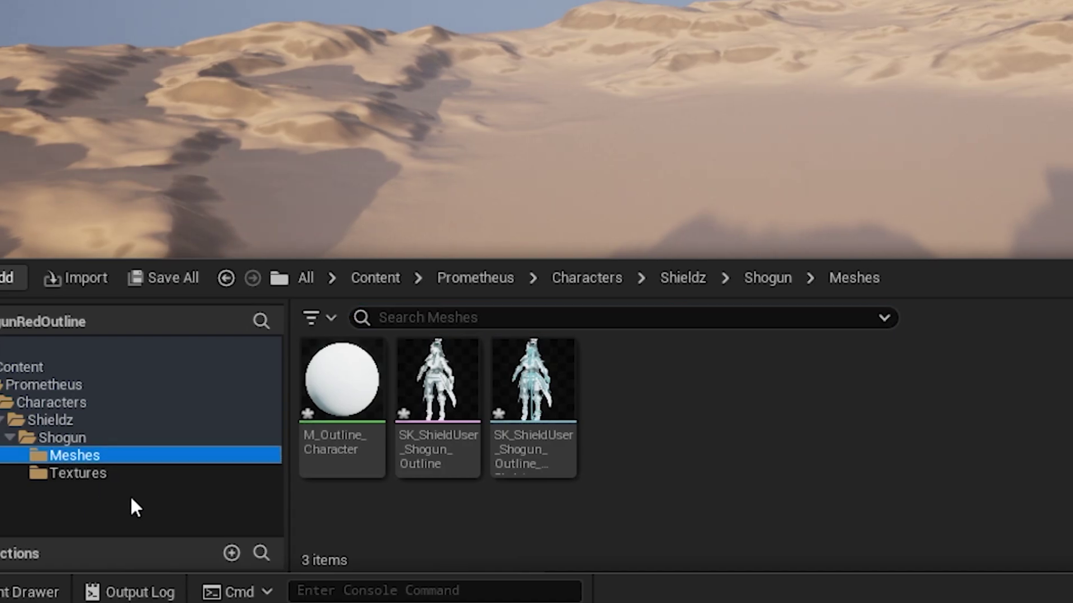
- Create a folder named Commons inside Prometheus and open it
click(36, 386)
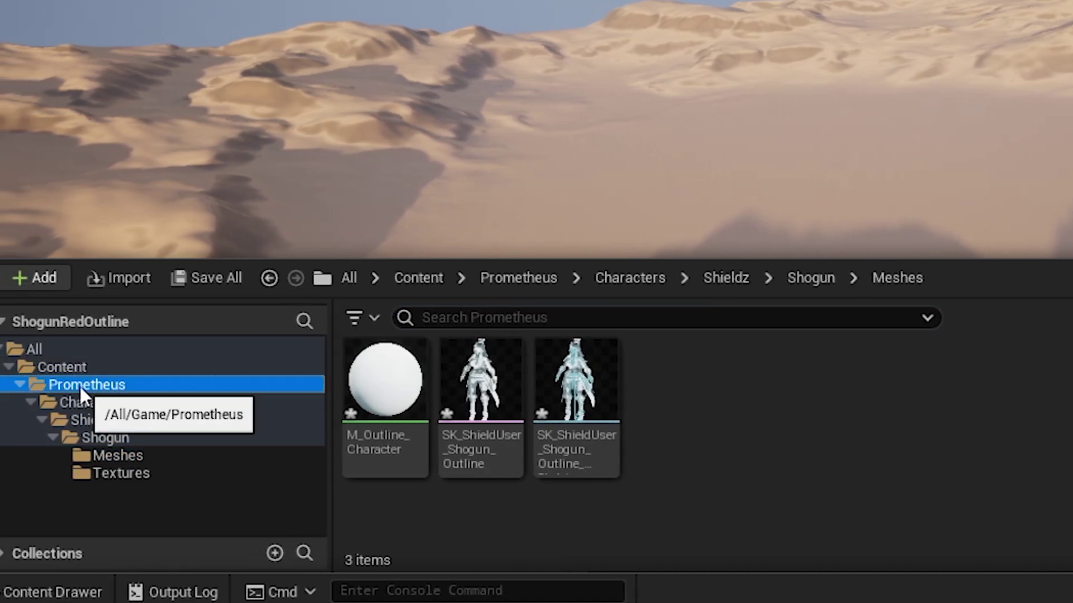
right_click(530, 470)
click(618, 2)
text(C)
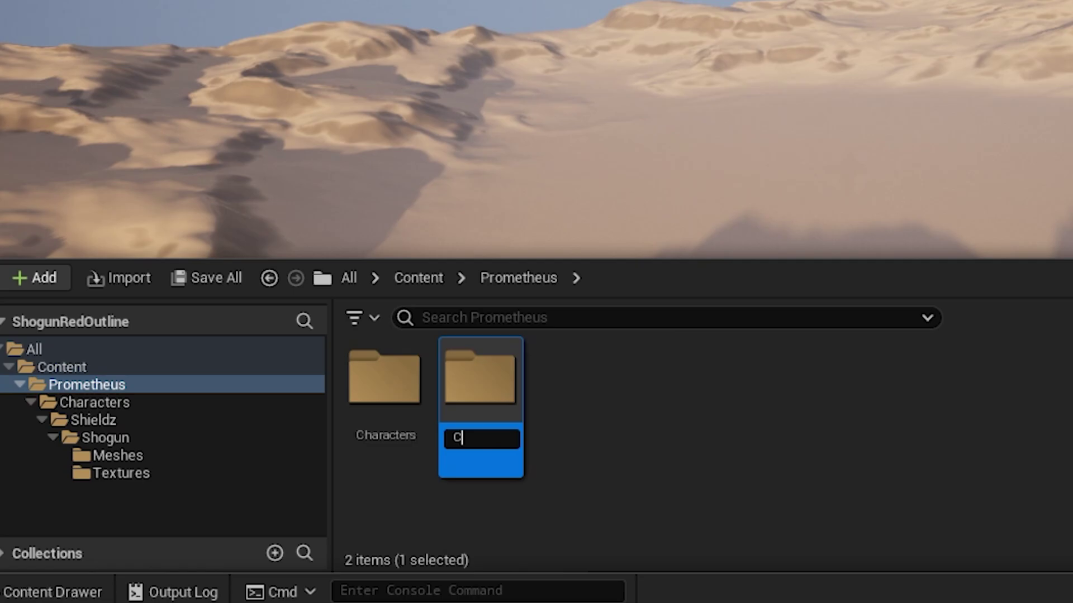
text(ommons)
key(Return)
double_click(501, 377)
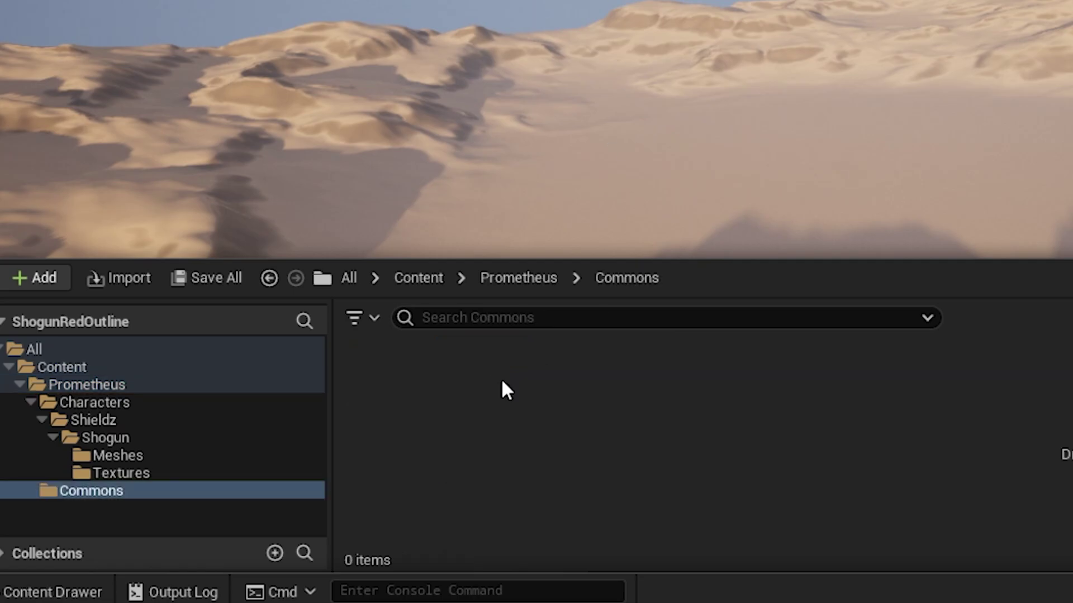
- Create a folder named Rendering inside Commons and open it
right_click(519, 392)
click(559, 1)
text(Re)
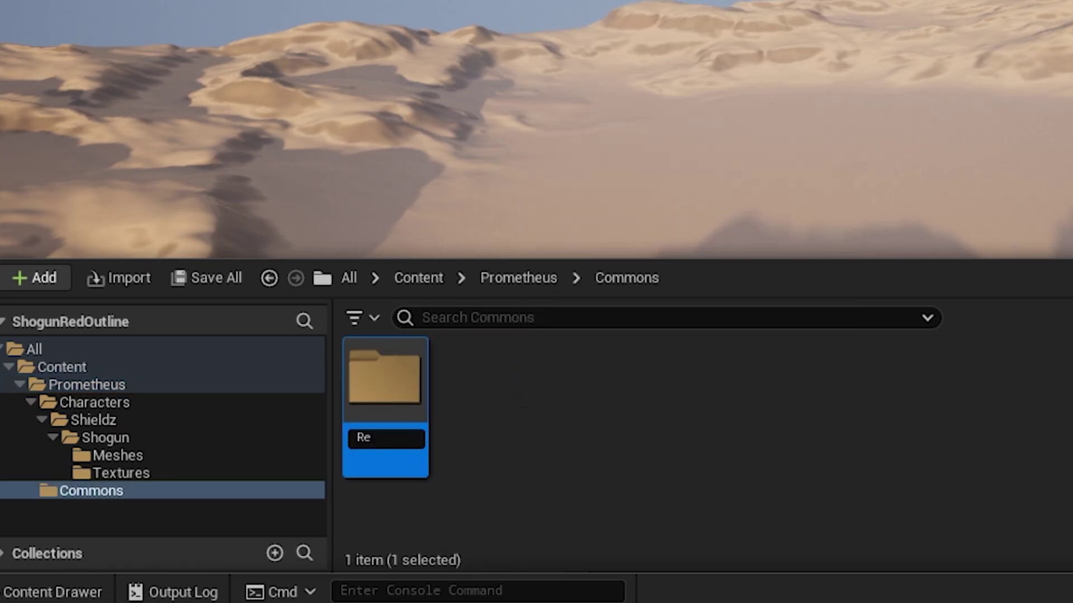
text(ndering)
key(Return)
double_click(419, 409)
- Create a folder named Materials inside Rendering and open it
right_click(419, 409)
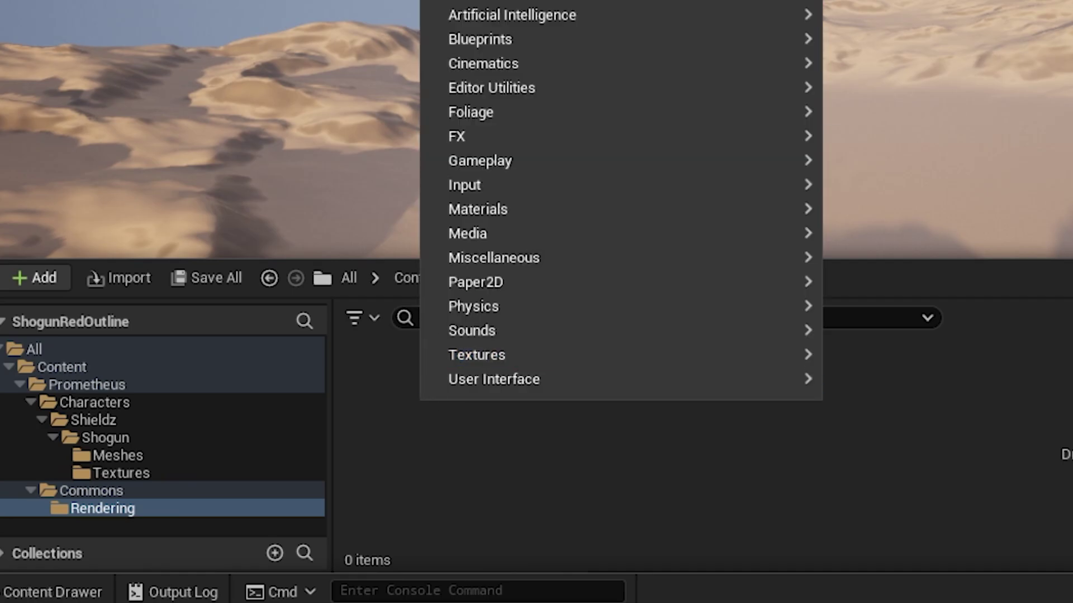
click(558, 2)
text(Materials)
key(Return)
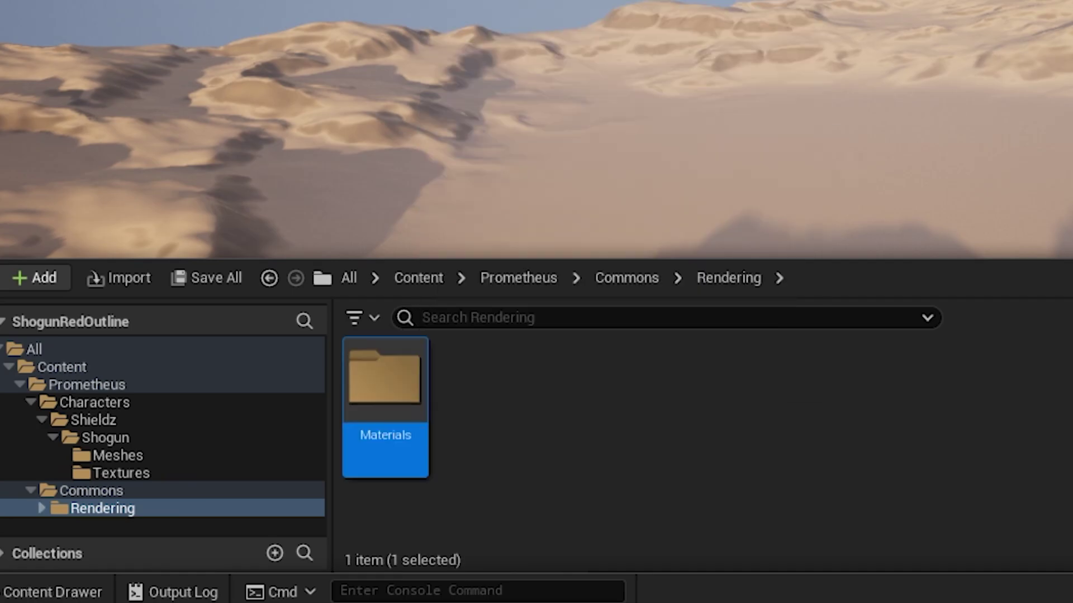
double_click(385, 386)
- Move the M_Outline_Character material from the Shogun Meshes folder into Commons/Rendering/Materials
click(137, 456)
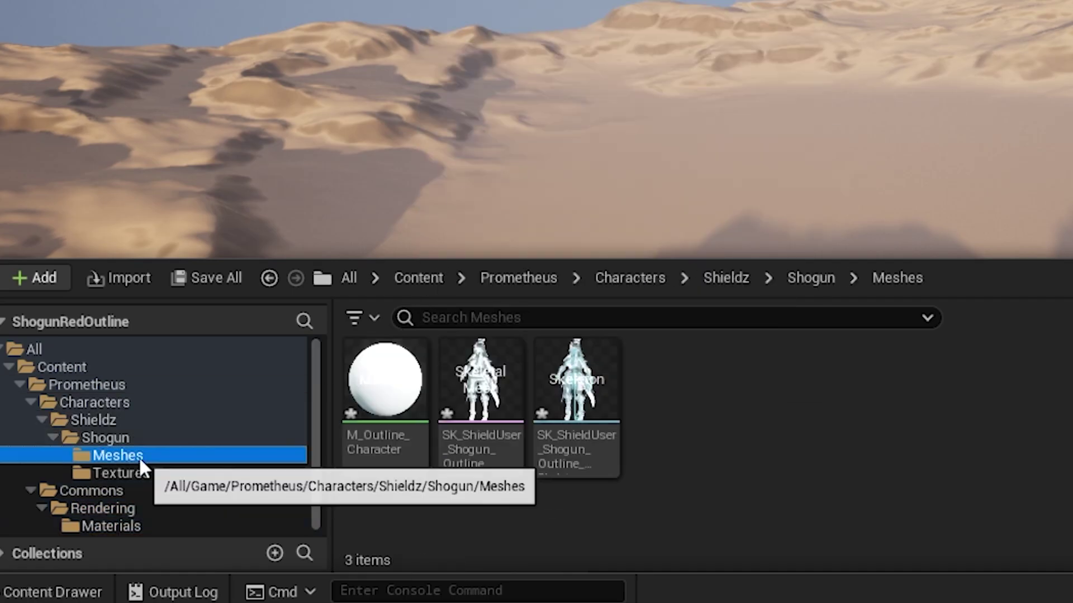
drag(385, 380, 116, 526)
click(210, 455)
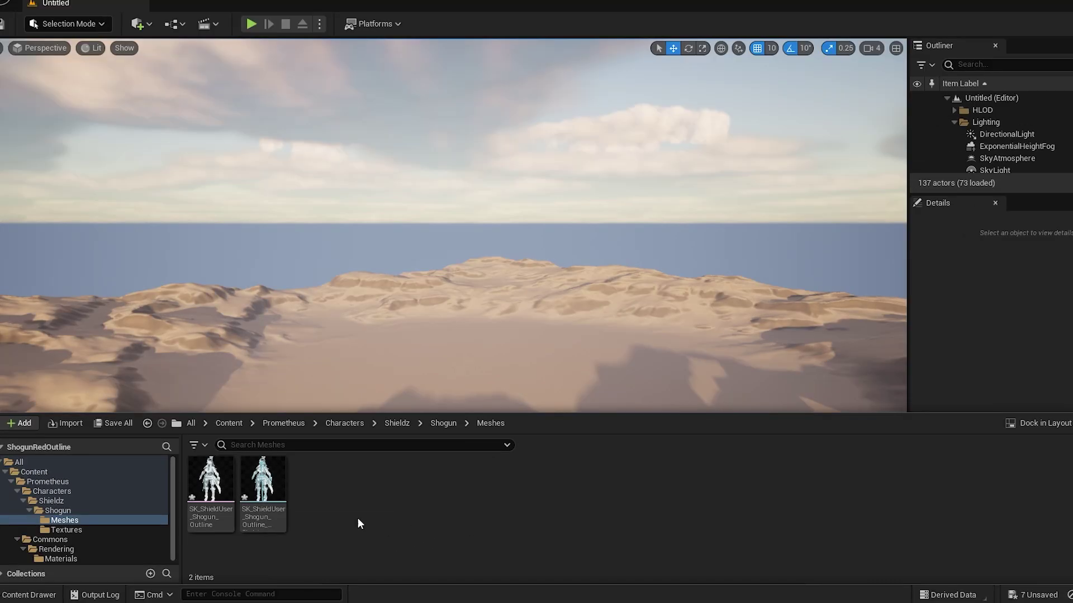
- Force delete the Shogun outline skeleton asset from the Meshes folder, keeping the skeletal mesh
click(294, 473)
right_click(258, 498)
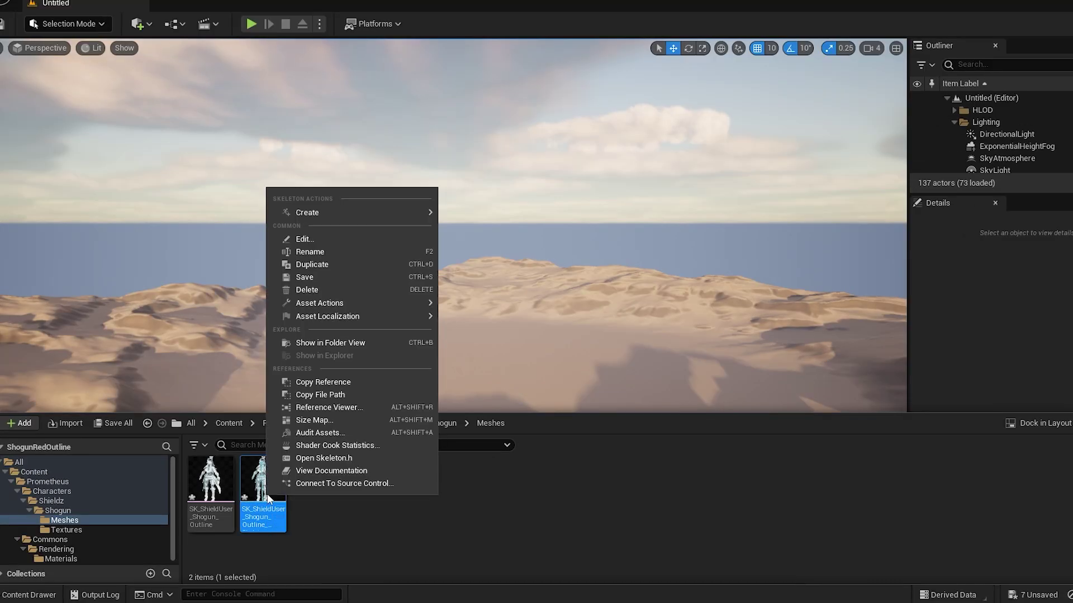
click(317, 287)
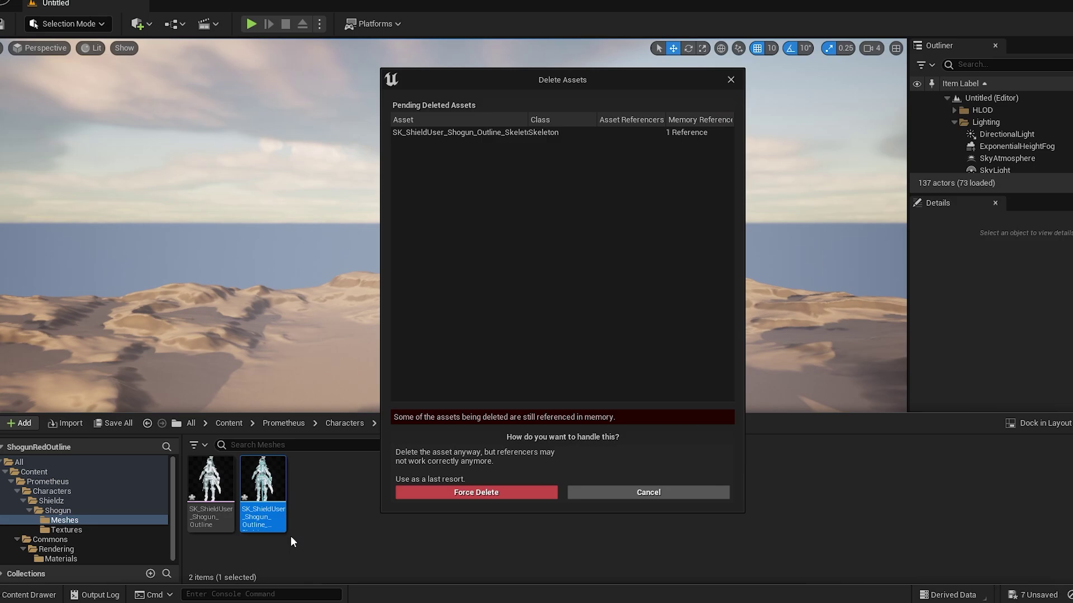
click(476, 493)
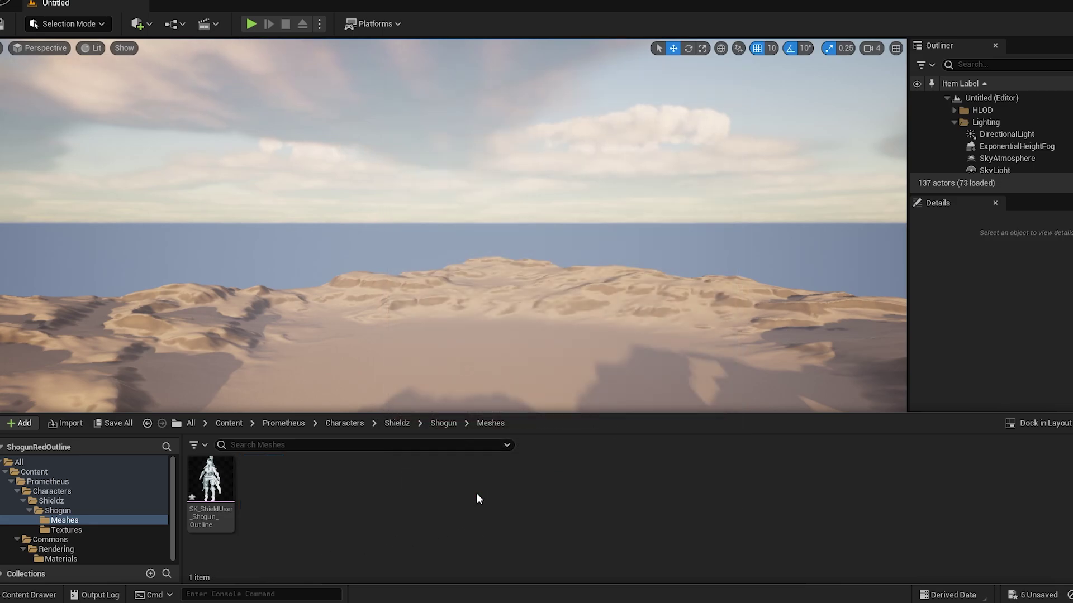
- Save all unsaved project content
click(1037, 595)
click(671, 438)
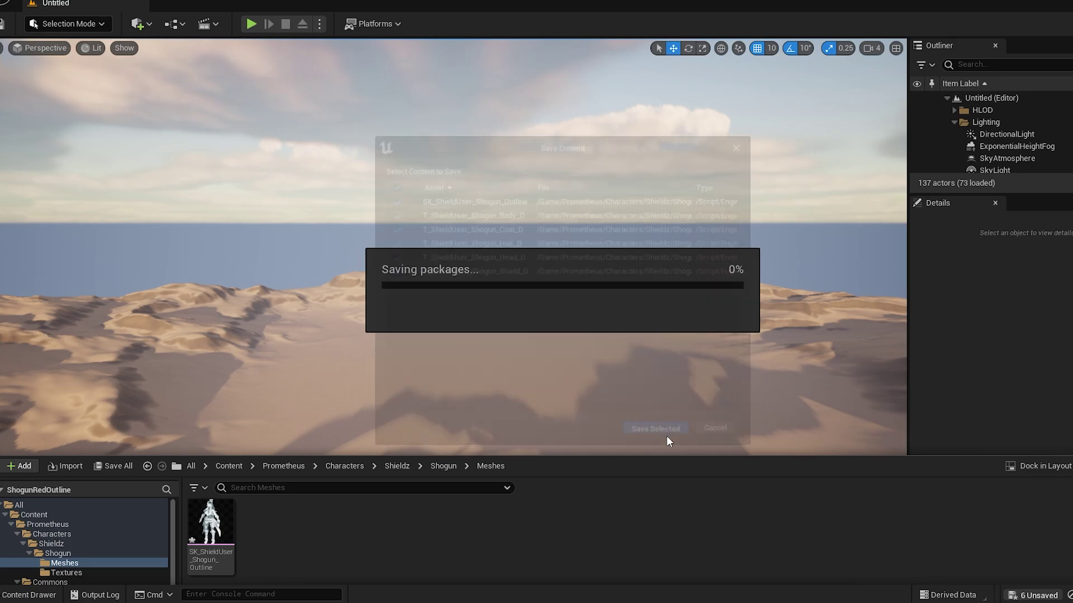
click(29, 595)
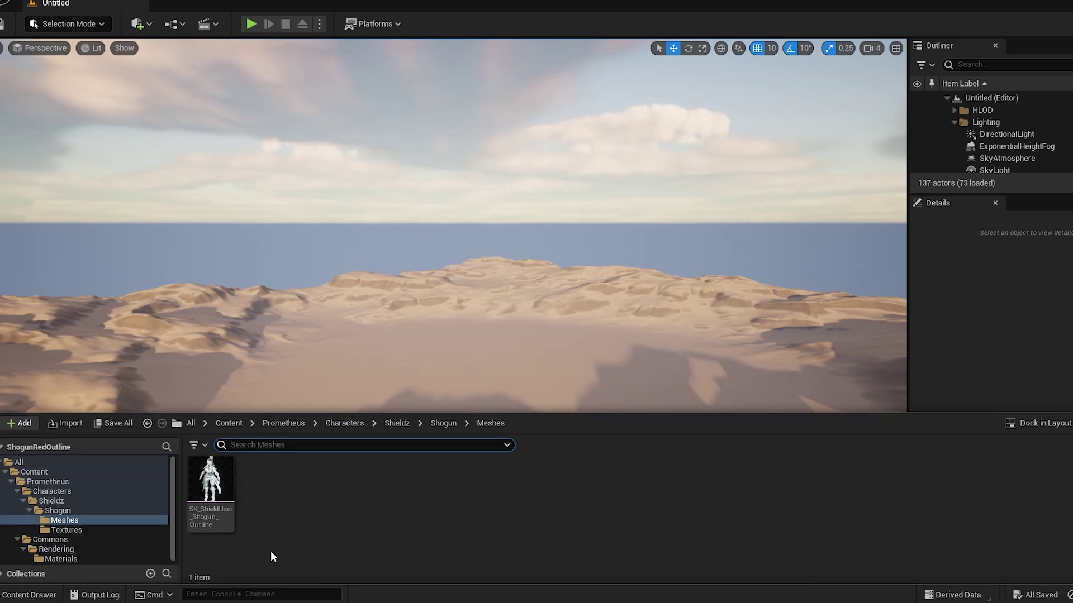
click(286, 545)
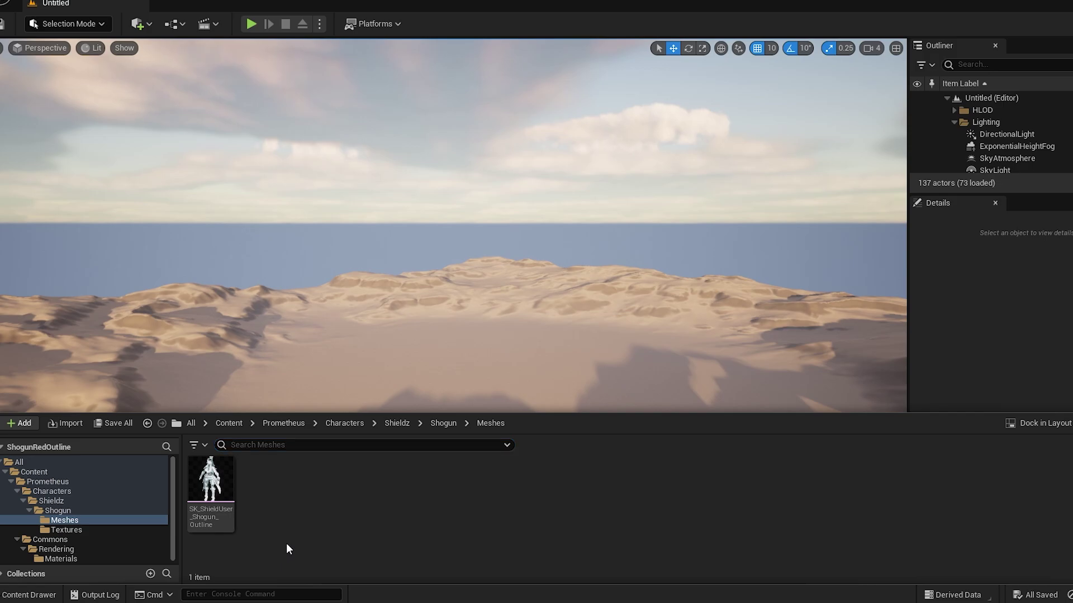
click(184, 246)
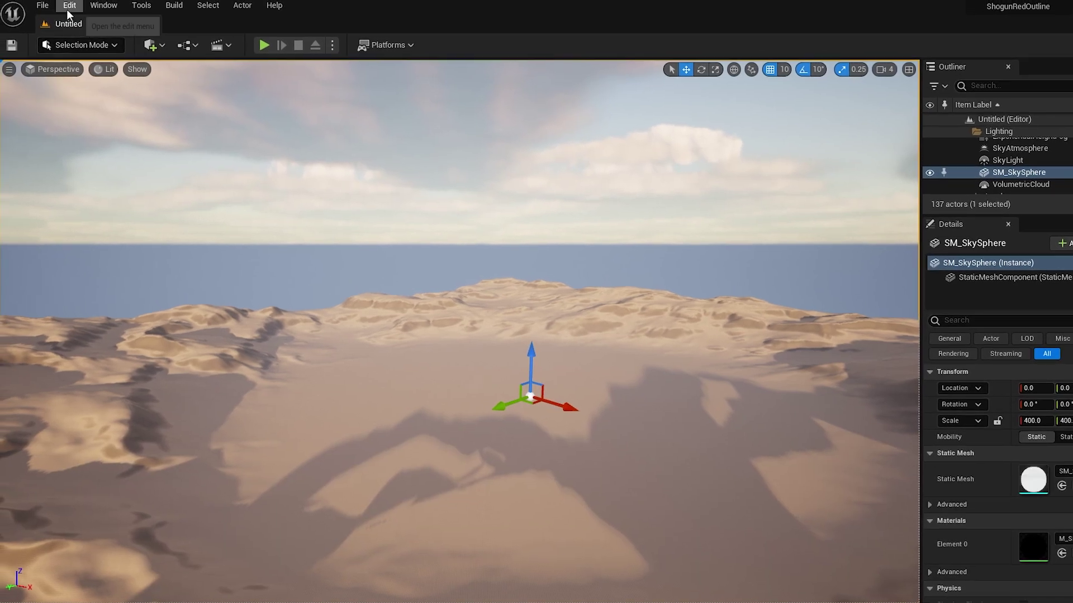
- In Project Settings, find the cook options and add a content directory to Additional Asset Directories to Cook
click(67, 10)
click(115, 179)
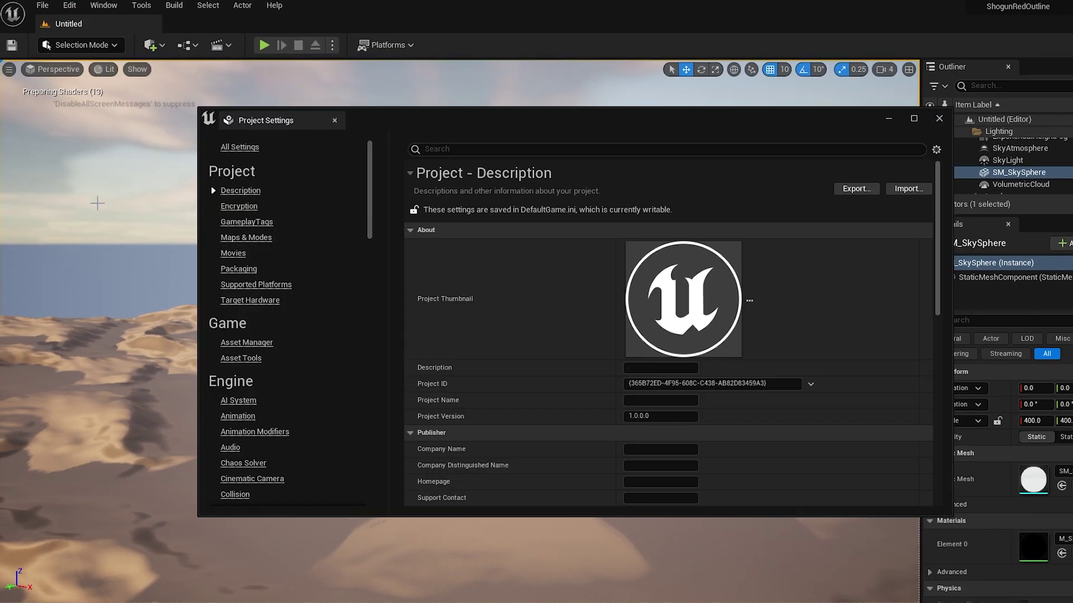
text(cook)
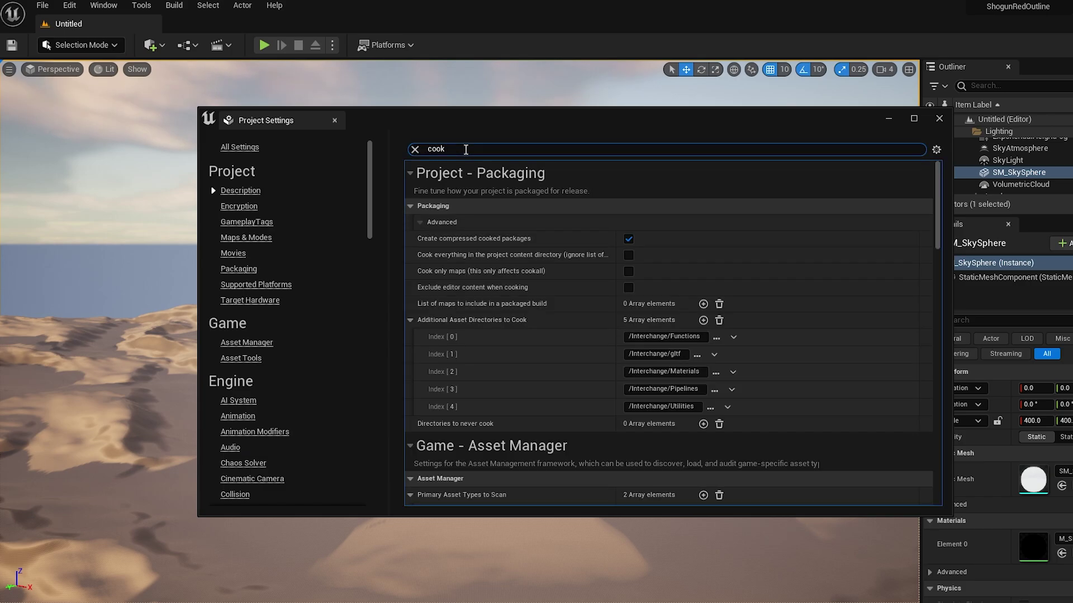
click(704, 321)
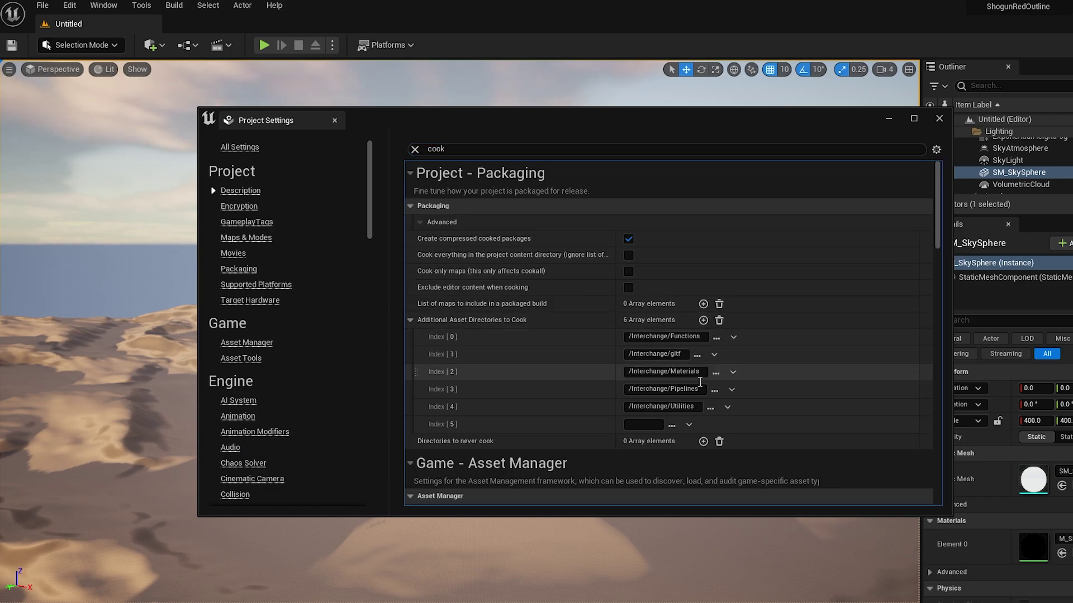
click(672, 426)
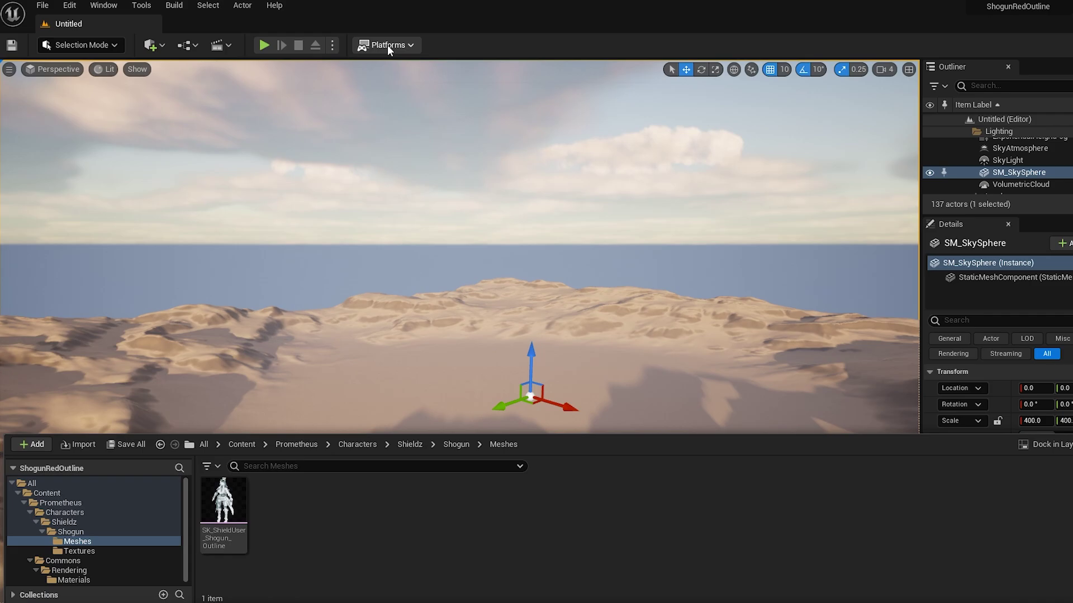
- Cook the project's content for the Windows platform
click(387, 45)
mouse_move(420, 209)
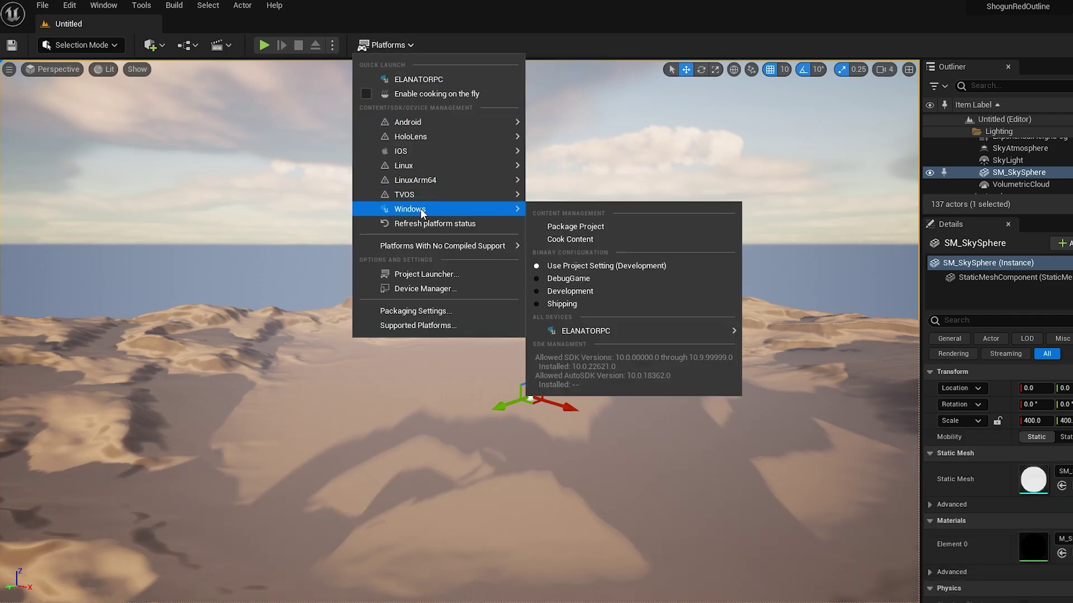
click(592, 239)
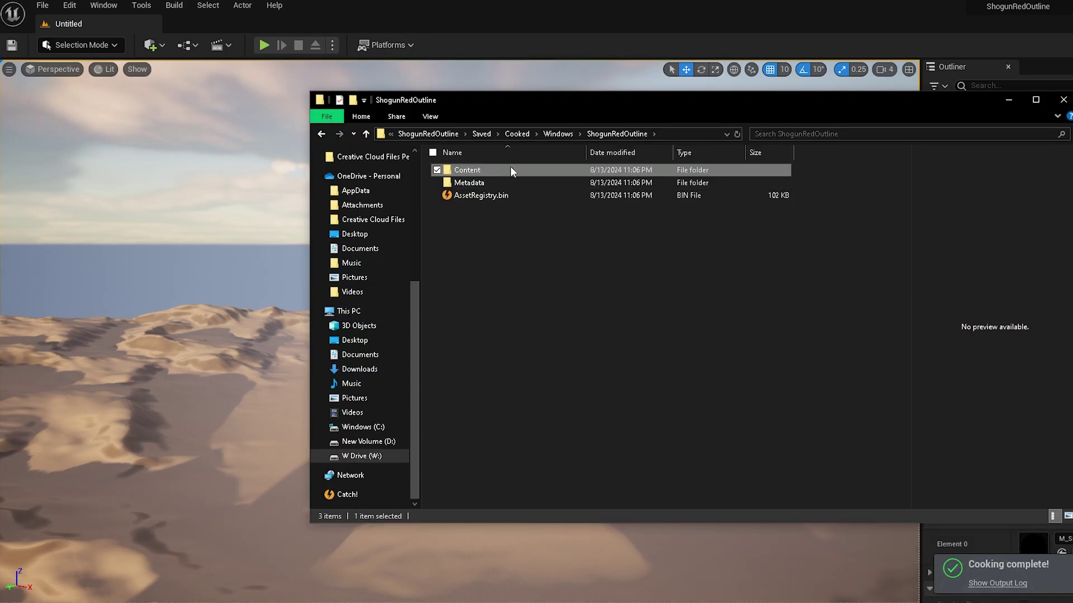
- In File Explorer, open Prometheus inside the cooked Content folder and delete its Commons folder
double_click(511, 168)
double_click(488, 171)
right_click(489, 183)
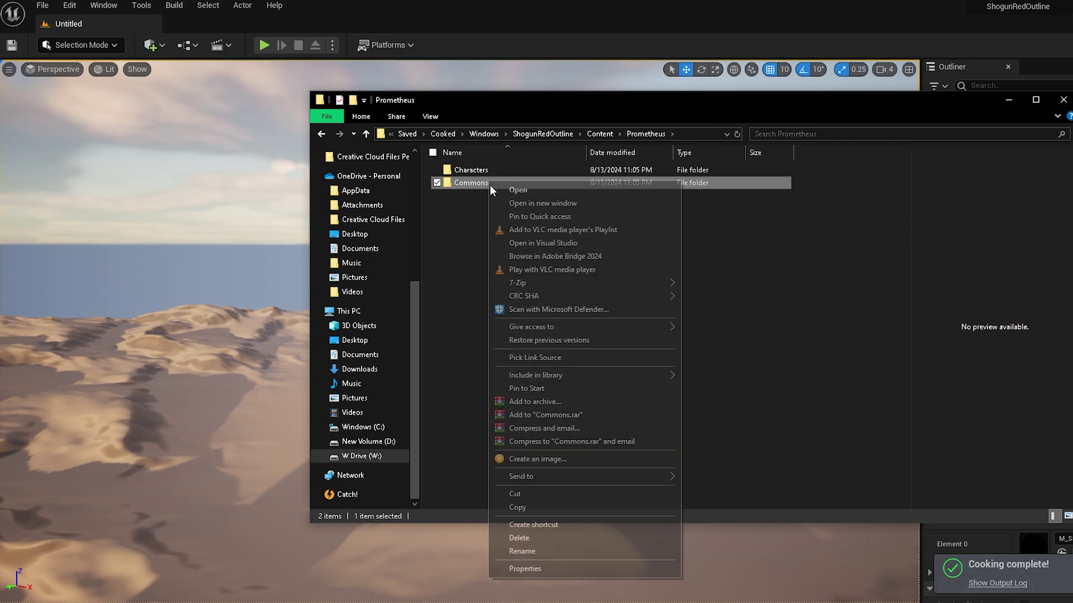
click(521, 537)
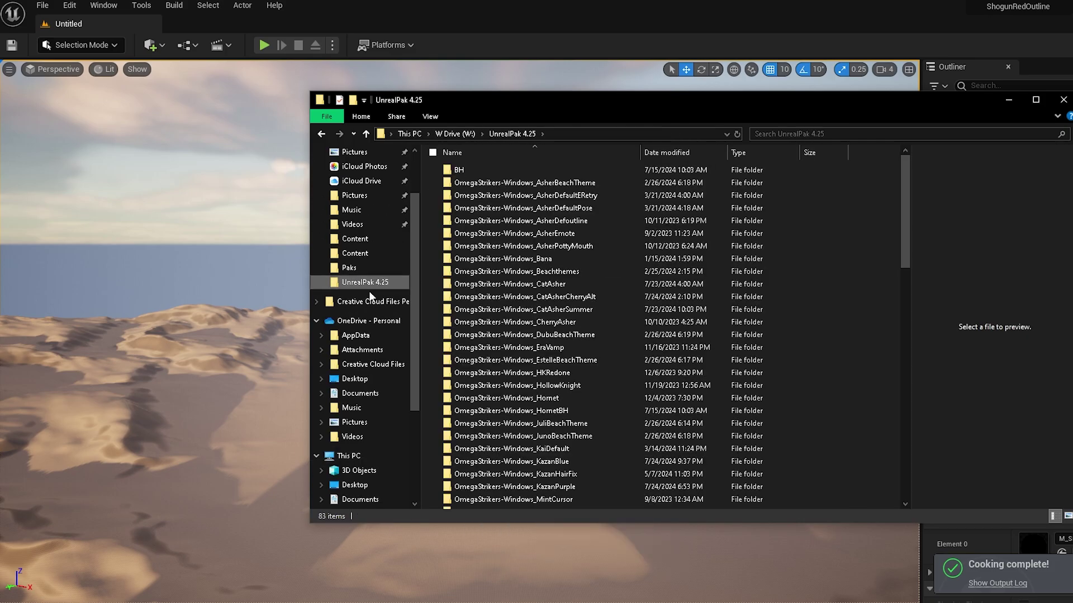
- Look through the UnrealPak 4.25 folder and the cooked texture files in Shogun's Textures folder
click(609, 371)
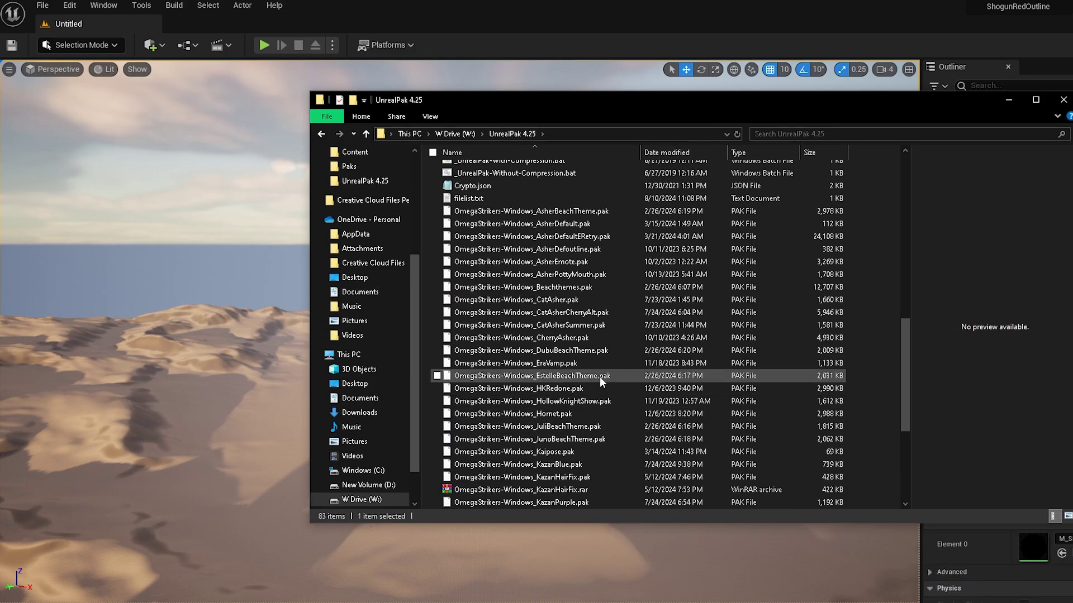
scroll(599, 377, up, 10)
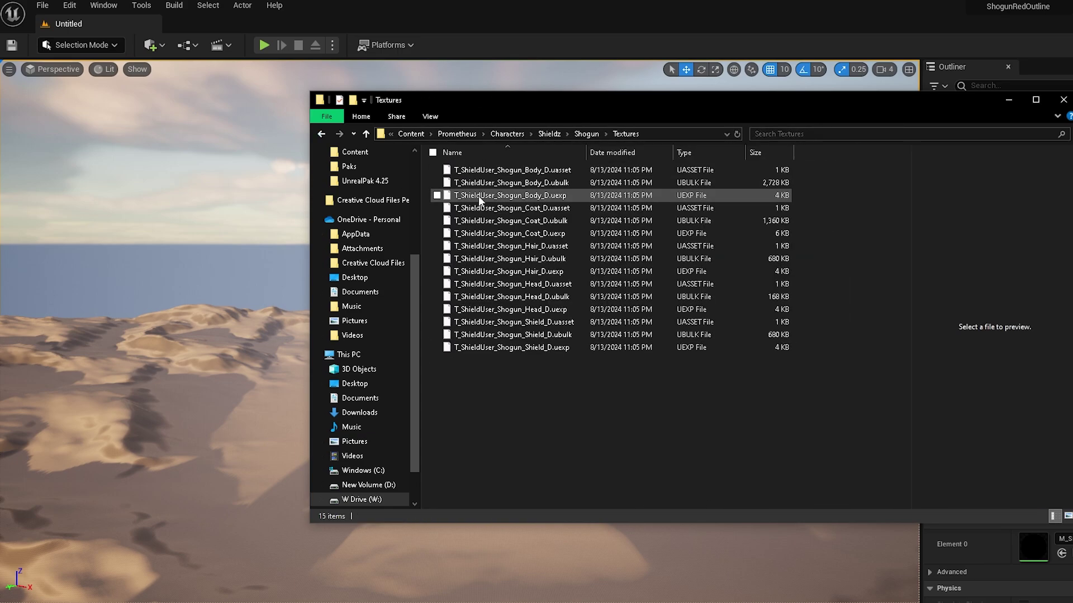
click(726, 133)
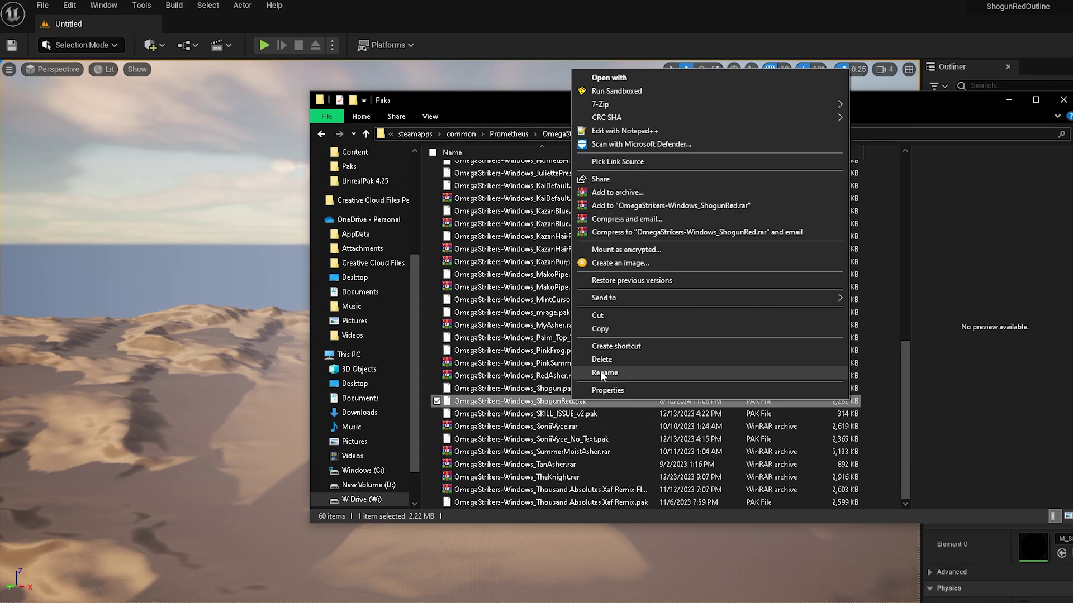
key(Escape)
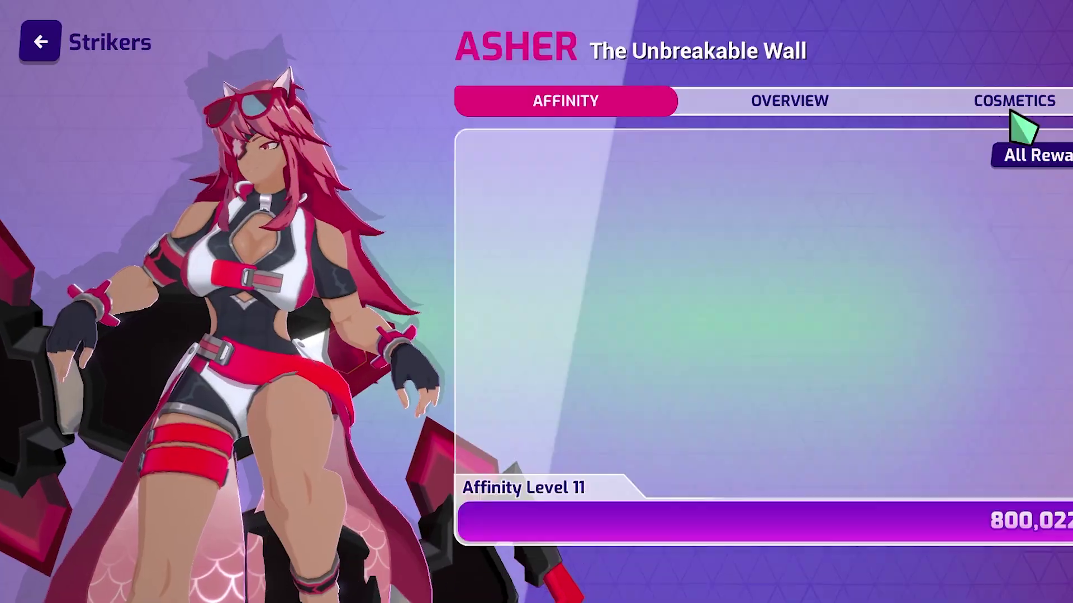
- In Omega Strikers, open the cosmetics page for the striker Asher
click(1012, 107)
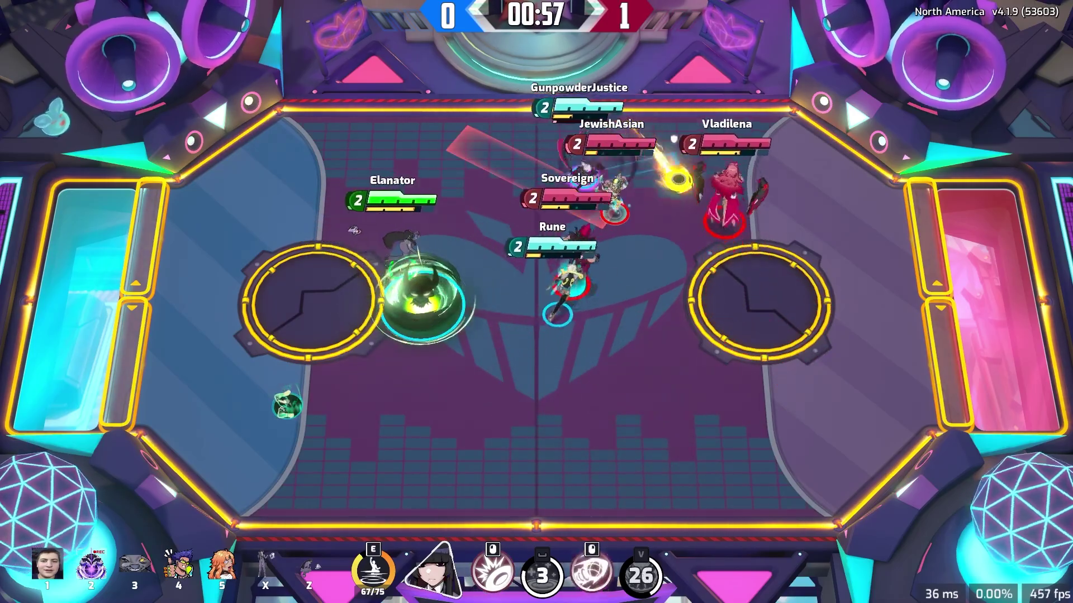
key(d)
key(w)
key(s)
key(a)
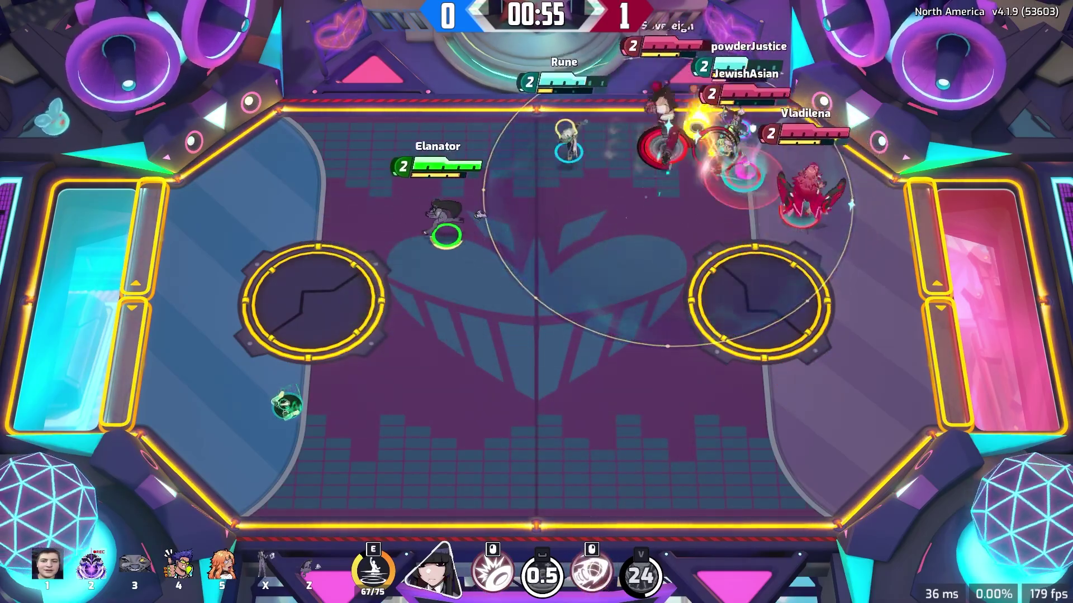
key(s)
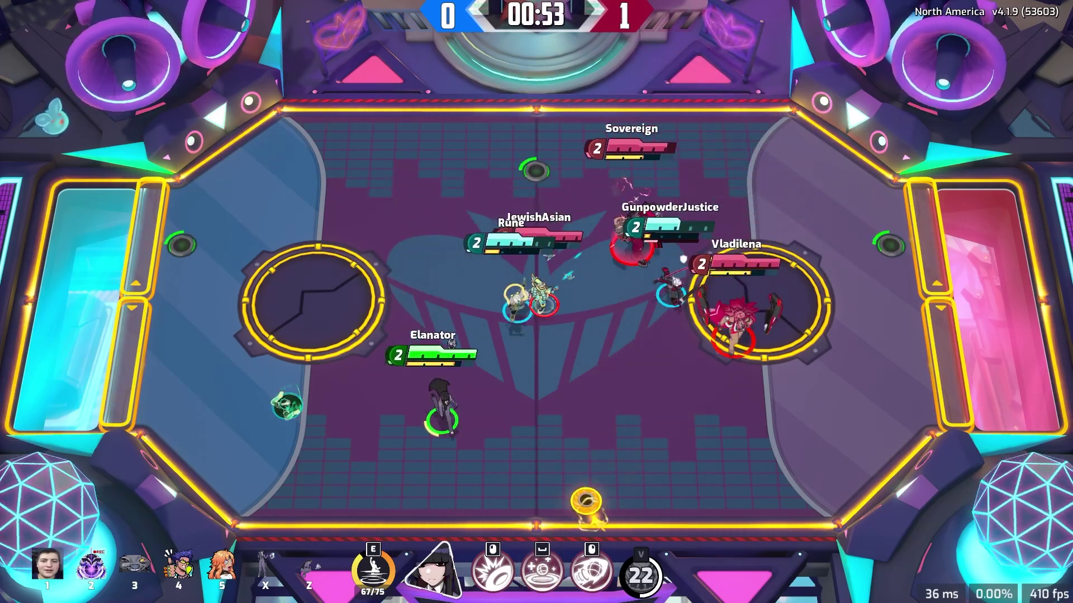
key(a)
key(w)
key(d)
key(s)
key(a)
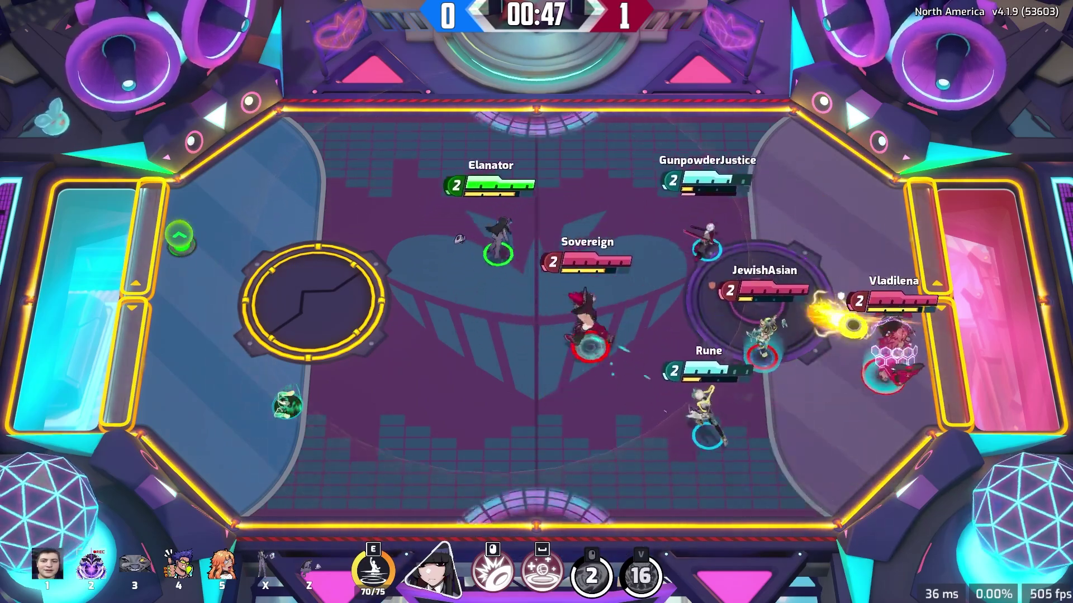
key(s)
key(a)
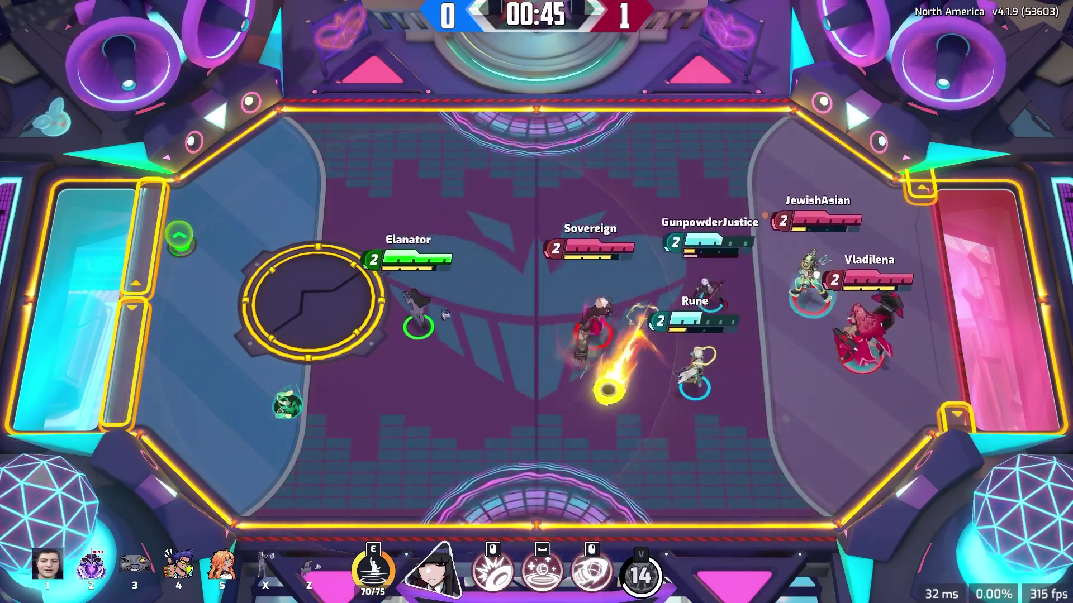
click(533, 553)
key(d)
key(w)
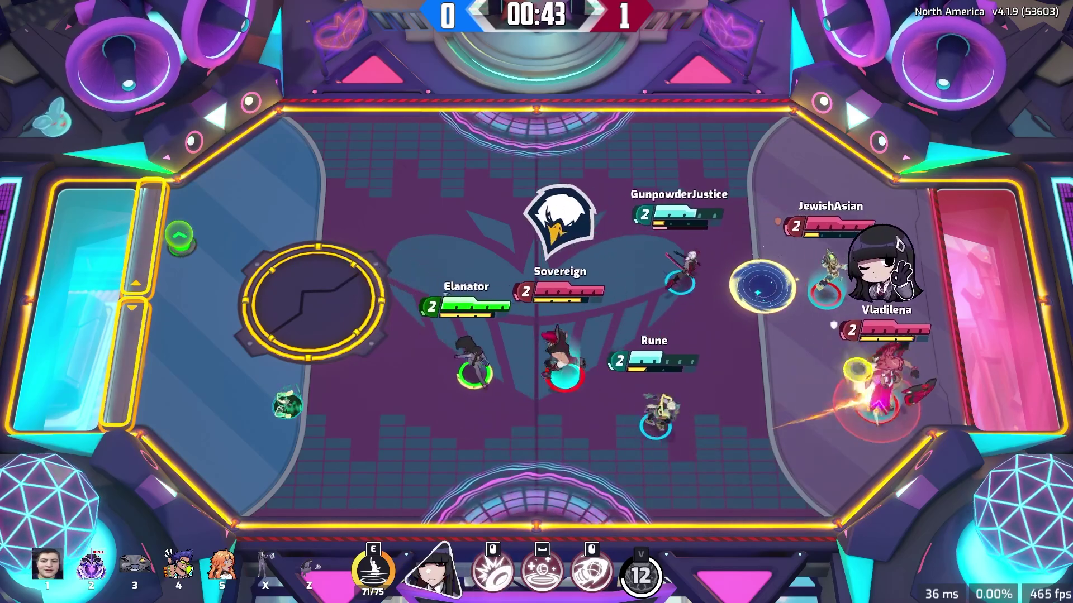